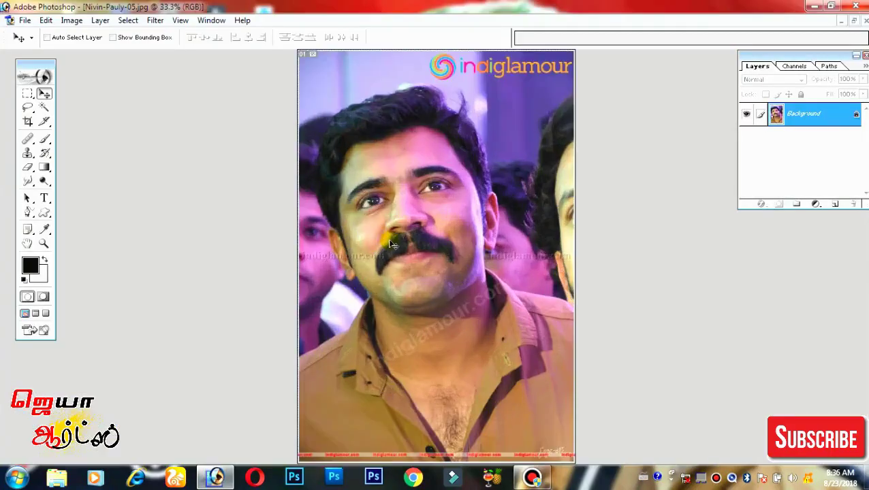
# Zoom to 100% and convert the locked Background into an editable Layer 0.
pyautogui.hotkey('ctrl', '+')
pyautogui.hotkey('ctrl', '+')
pyautogui.hotkey('ctrl', '+')
pyautogui.moveTo(325, 216); pyautogui.dragTo(324, 399)
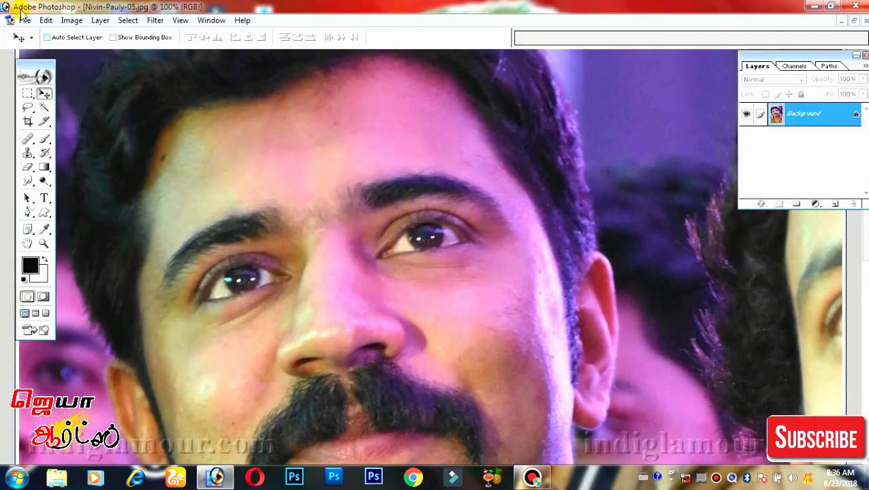
pyautogui.click(155, 20)
pyautogui.press('Escape')
pyautogui.doubleClick(755, 118)
pyautogui.click(524, 218)
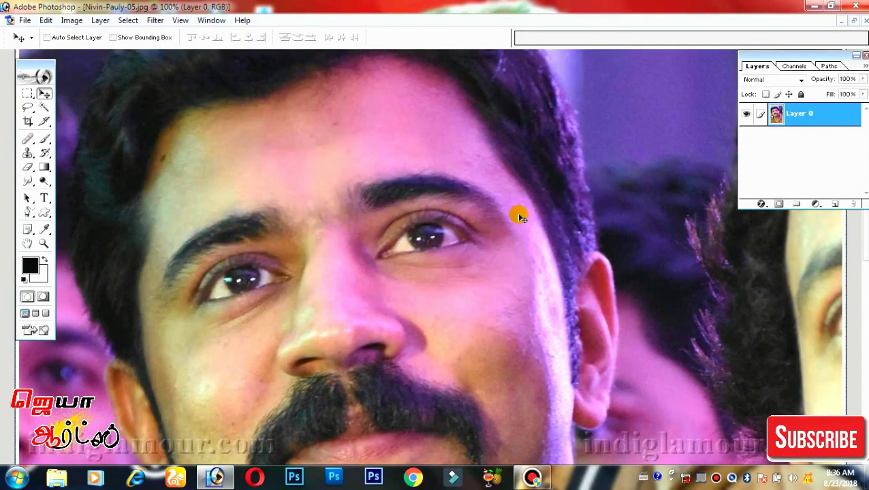
# Sharpen the photo with Unsharp Mask at a raised amount, then launch Topaz Clean 3.
pyautogui.click(155, 20)
pyautogui.click(156, 20)
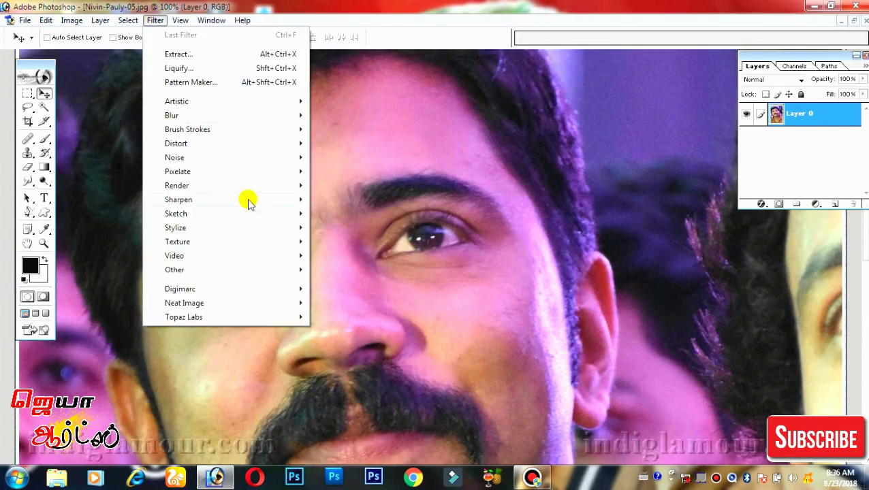
pyautogui.click(347, 242)
pyautogui.moveTo(640, 276); pyautogui.dragTo(656, 276)
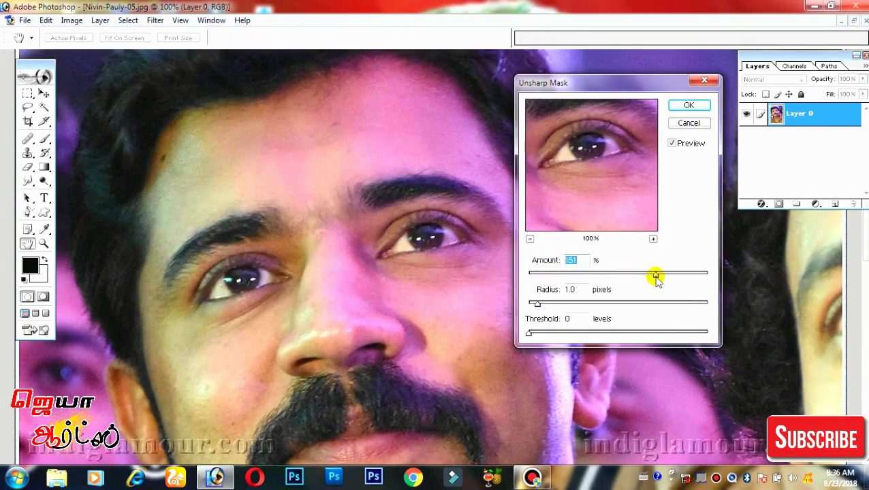
pyautogui.click(689, 105)
pyautogui.click(155, 20)
pyautogui.click(347, 318)
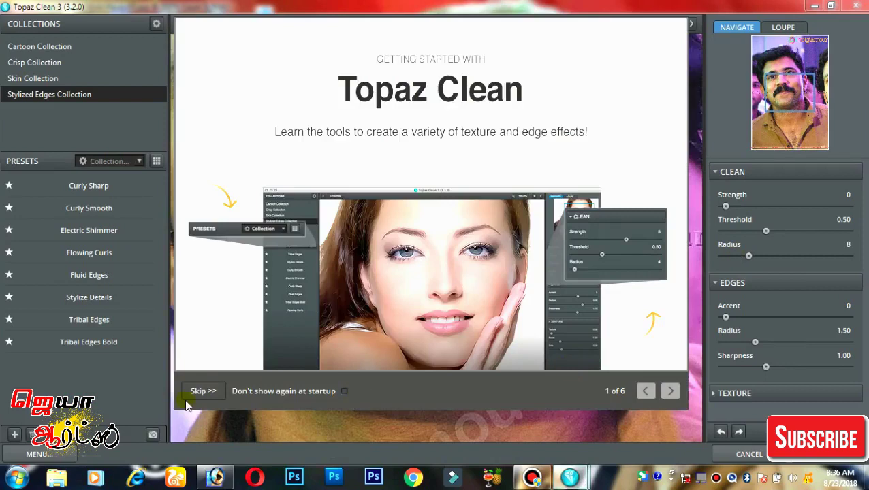
# Apply the Stylized Edges Curly Smooth preset and lower Edges Accent from 5 to 3.
pyautogui.click(766, 227)
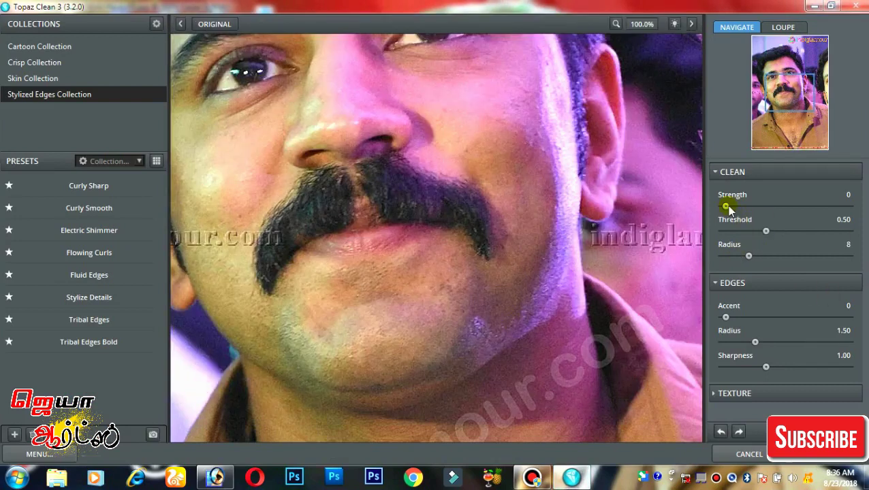
pyautogui.click(103, 211)
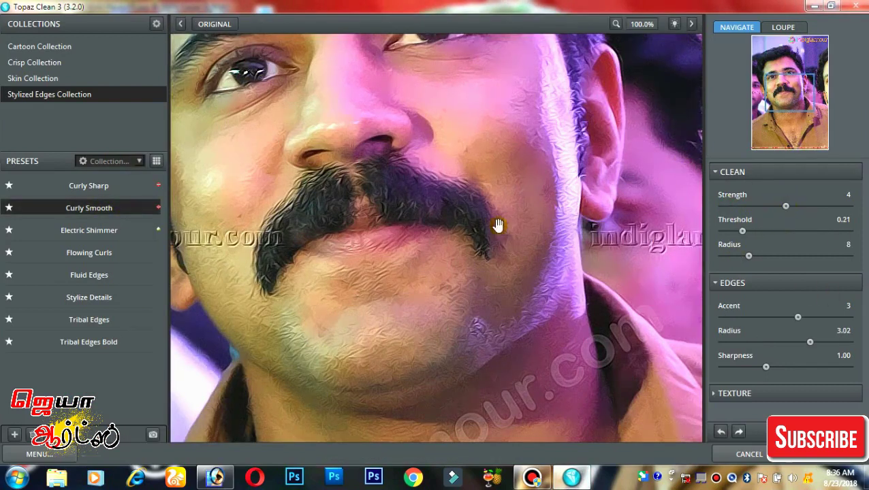
pyautogui.moveTo(433, 118); pyautogui.dragTo(570, 286)
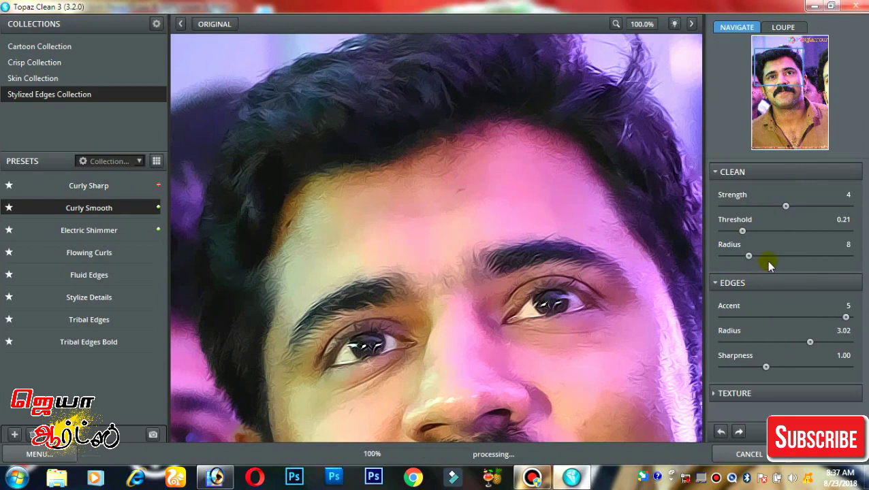
pyautogui.moveTo(846, 317); pyautogui.dragTo(798, 319)
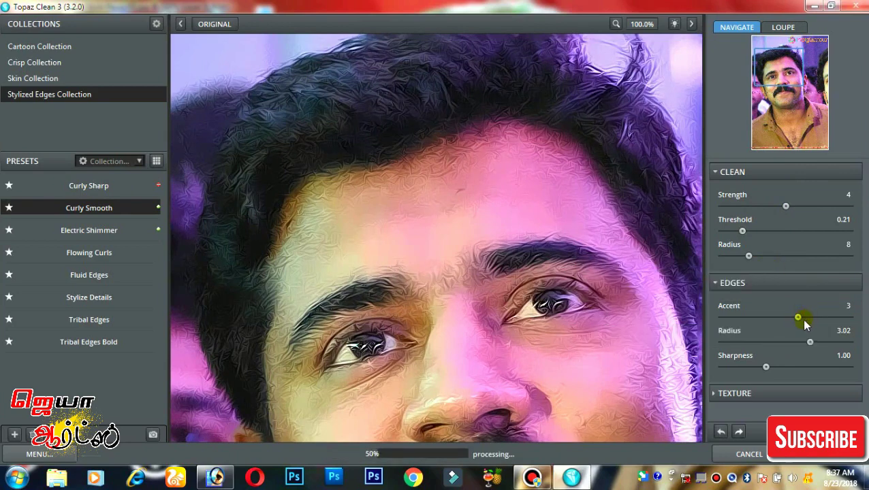
pyautogui.click(742, 231)
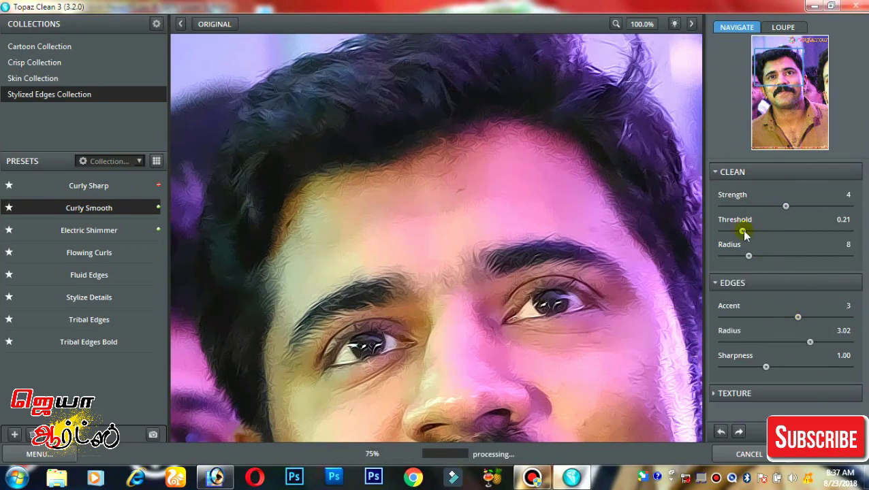
pyautogui.click(377, 327)
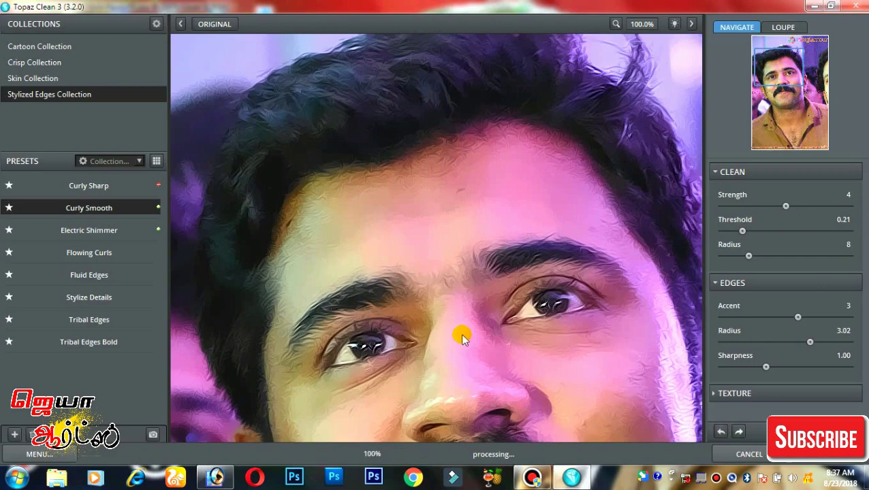
# Zoom in to 200% and select the Pen Tool for anchor-point paths.
pyautogui.scroll(-1, 386, 273)
pyautogui.scroll(-1, 386, 274)
pyautogui.scroll(3, 386, 274)
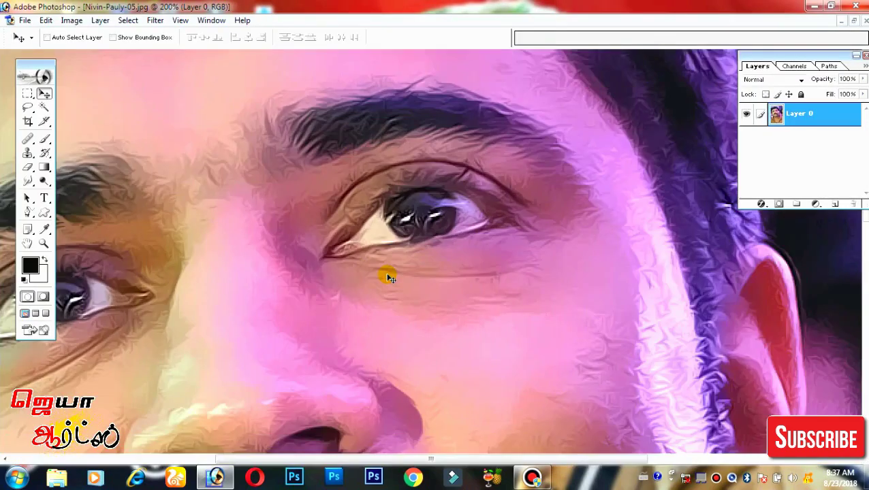
pyautogui.scroll(-5, 654, 261)
pyautogui.scroll(-5, 654, 261)
pyautogui.press('p')
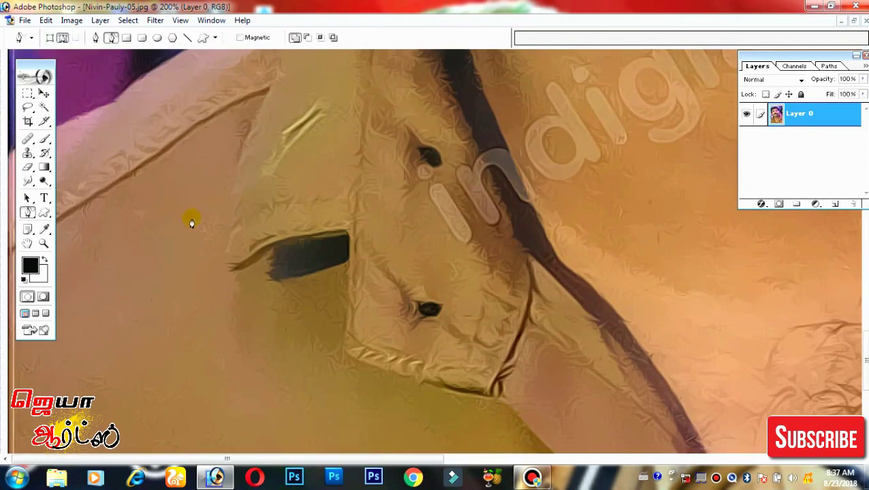
pyautogui.scroll(3, 190, 219)
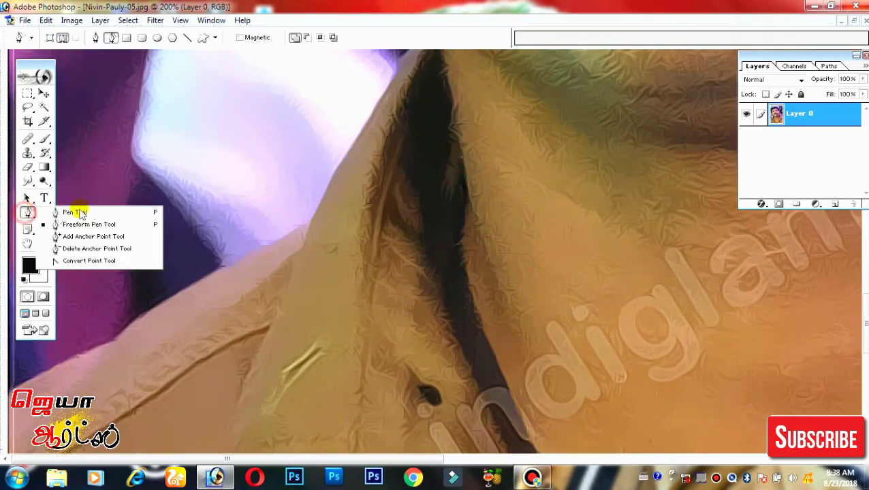
pyautogui.moveTo(27, 213); pyautogui.dragTo(68, 211)
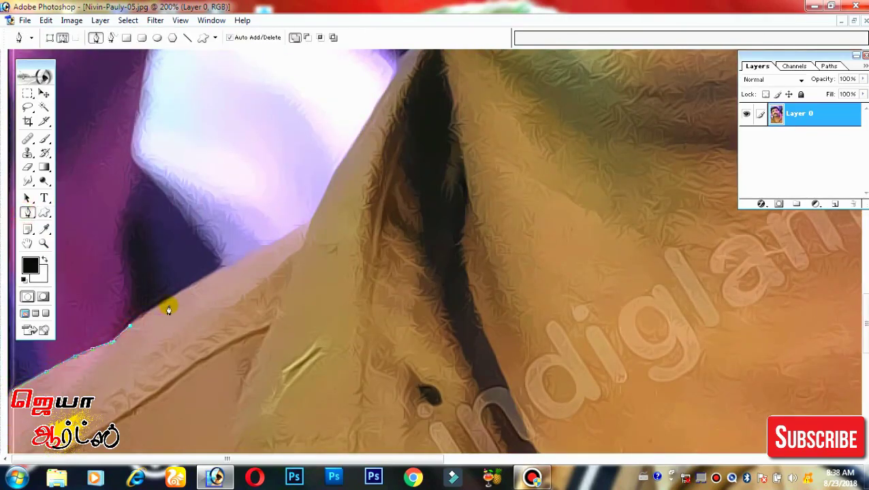
# Start the path with anchor points along the collar edge.
pyautogui.click(222, 284)
pyautogui.click(265, 263)
pyautogui.click(310, 237)
pyautogui.click(334, 199)
pyautogui.click(344, 177)
pyautogui.moveTo(371, 145); pyautogui.dragTo(334, 294)
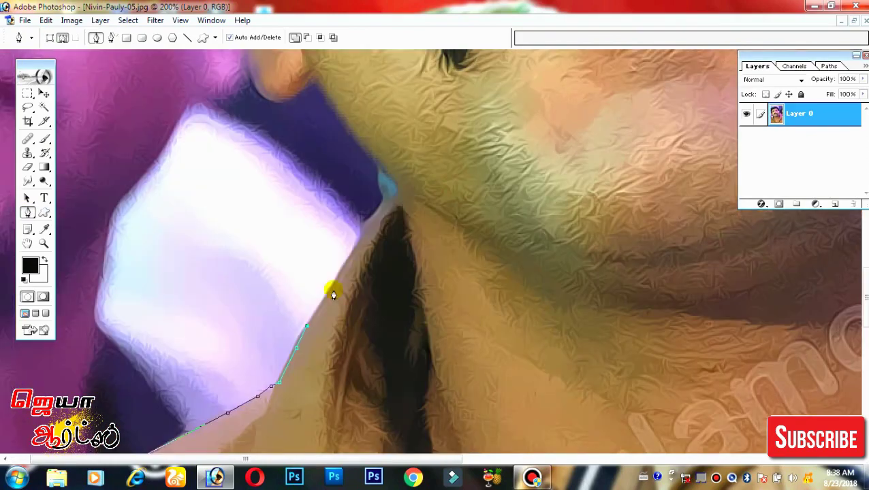
pyautogui.click(332, 282)
pyautogui.click(355, 244)
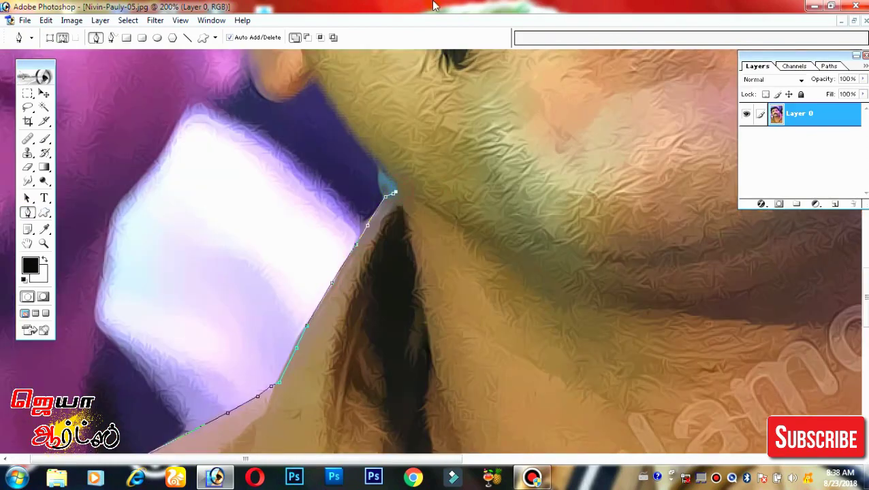
# Extend the path up past the chin along the ear edge.
pyautogui.moveTo(383, 177); pyautogui.dragTo(410, 283)
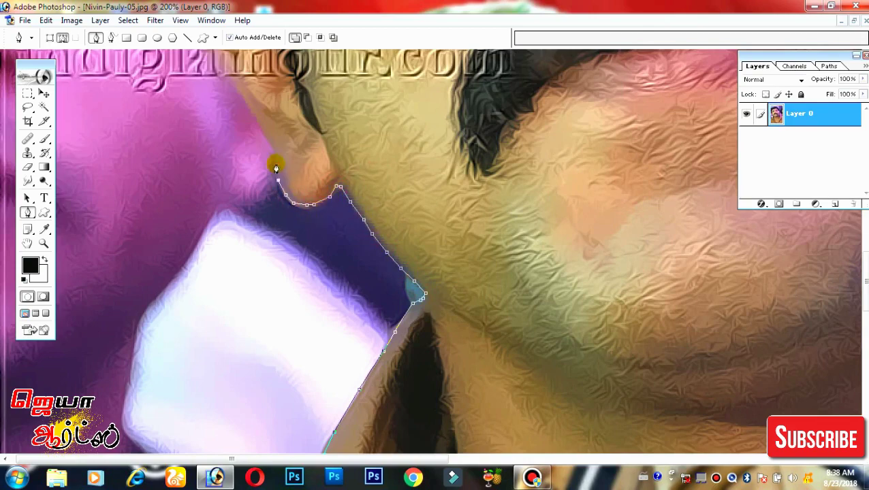
pyautogui.moveTo(256, 128); pyautogui.dragTo(294, 334)
pyautogui.click(238, 291)
pyautogui.click(223, 275)
pyautogui.click(209, 255)
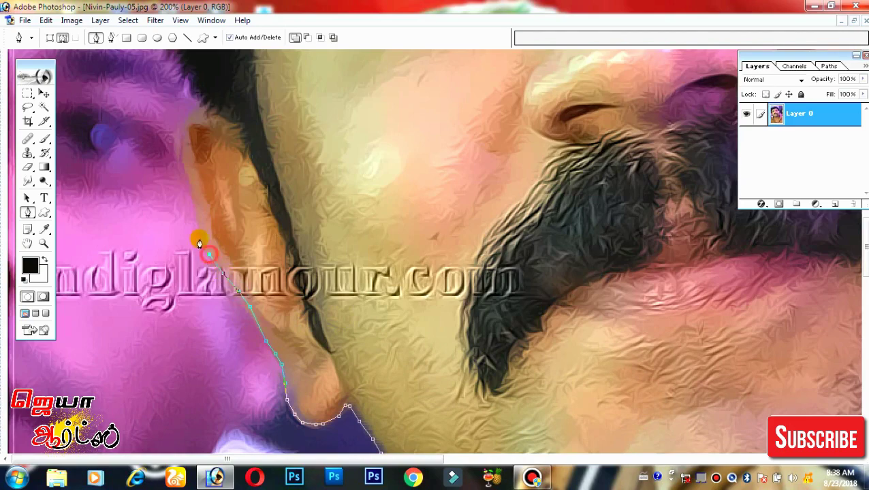
pyautogui.click(196, 218)
# Trace the path along the hair edge and across the top of the hair.
pyautogui.moveTo(205, 127)
pyautogui.mouseDown()
pyautogui.moveTo(256, 233)
pyautogui.moveTo(247, 213)
pyautogui.mouseUp()
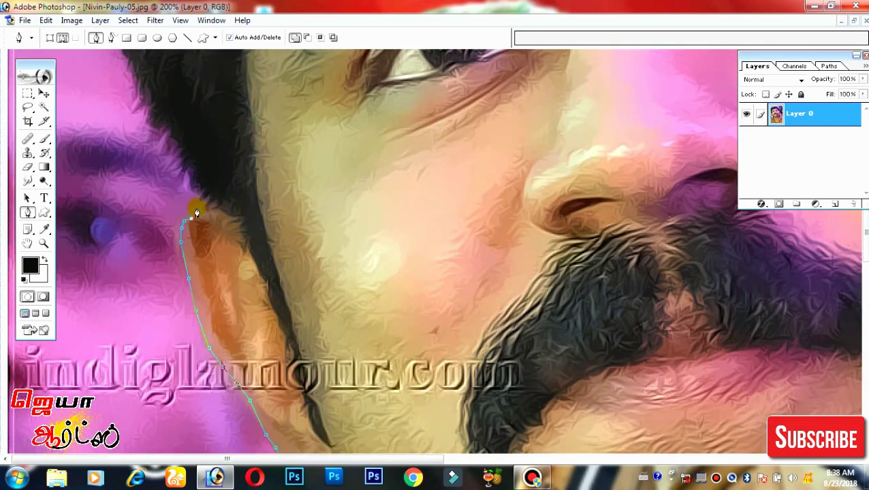
pyautogui.moveTo(147, 83); pyautogui.dragTo(131, 340)
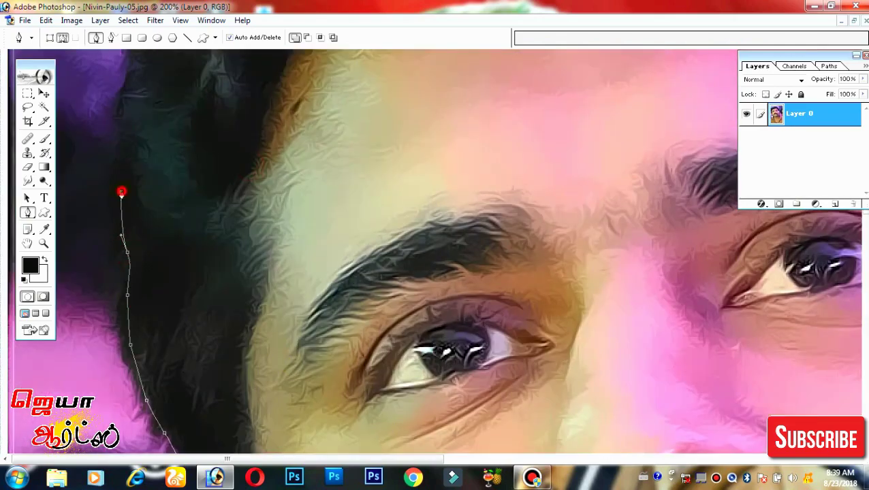
pyautogui.moveTo(121, 192); pyautogui.dragTo(336, 442)
pyautogui.click(165, 235)
pyautogui.moveTo(178, 207); pyautogui.dragTo(198, 359)
pyautogui.click(292, 269)
pyautogui.click(340, 247)
pyautogui.click(409, 230)
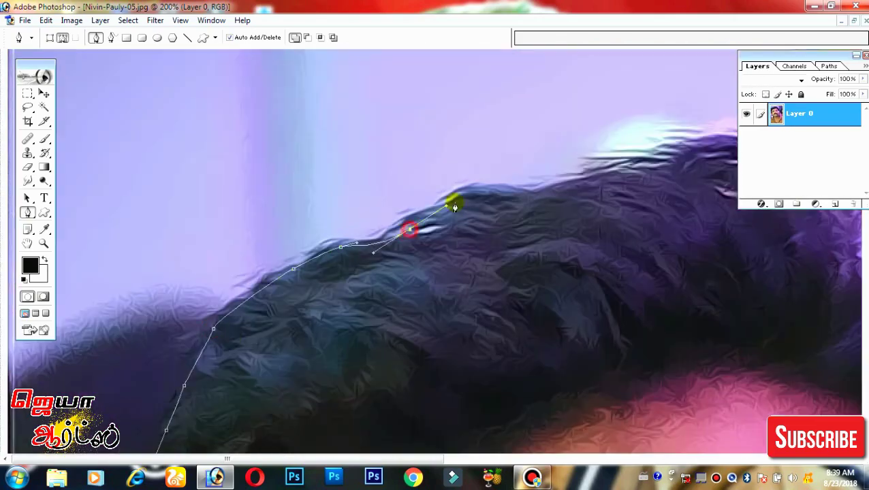
pyautogui.click(455, 206)
pyautogui.click(585, 183)
# Curve the path around the hair outline and down the hair's right side.
pyautogui.moveTo(654, 194); pyautogui.dragTo(493, 102)
pyautogui.click(508, 101)
pyautogui.click(567, 194)
pyautogui.click(650, 161)
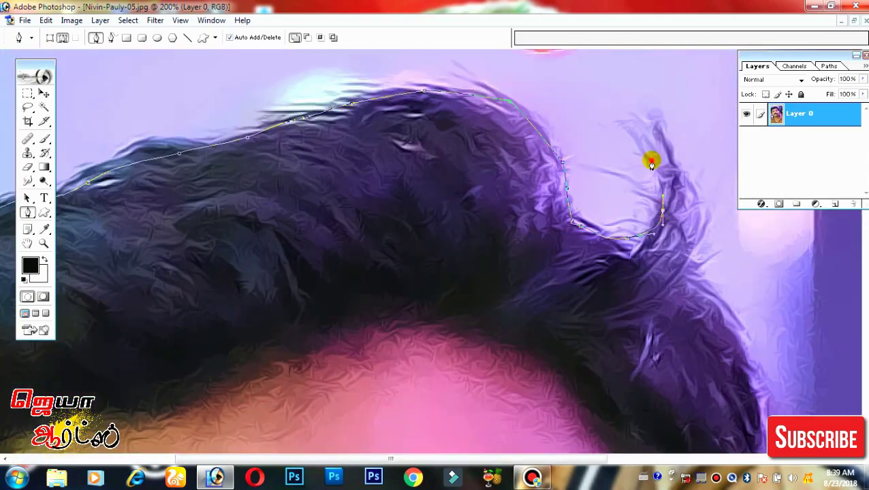
pyautogui.click(696, 241)
pyautogui.click(743, 350)
pyautogui.moveTo(743, 350); pyautogui.dragTo(582, 194)
pyautogui.click(609, 312)
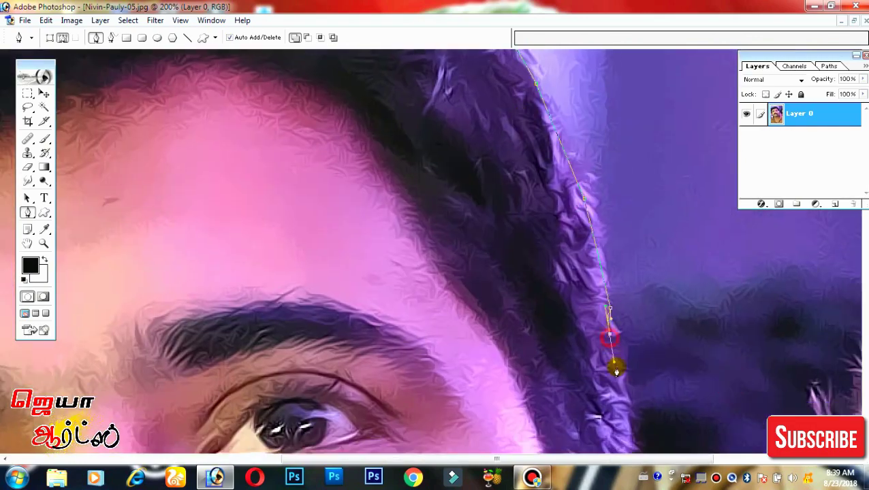
pyautogui.click(612, 432)
# Trace the path down the ear edge, then along the jaw and neck.
pyautogui.moveTo(624, 461); pyautogui.dragTo(563, 130)
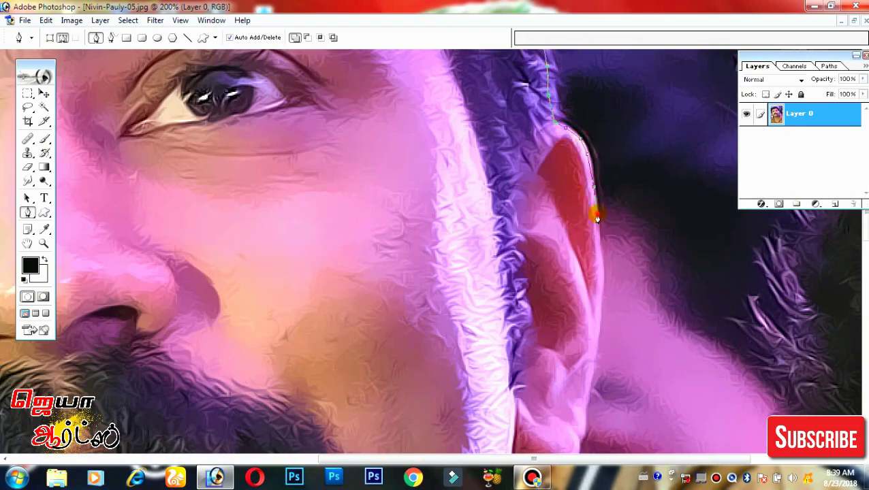
pyautogui.click(602, 300)
pyautogui.moveTo(602, 300); pyautogui.dragTo(560, 182)
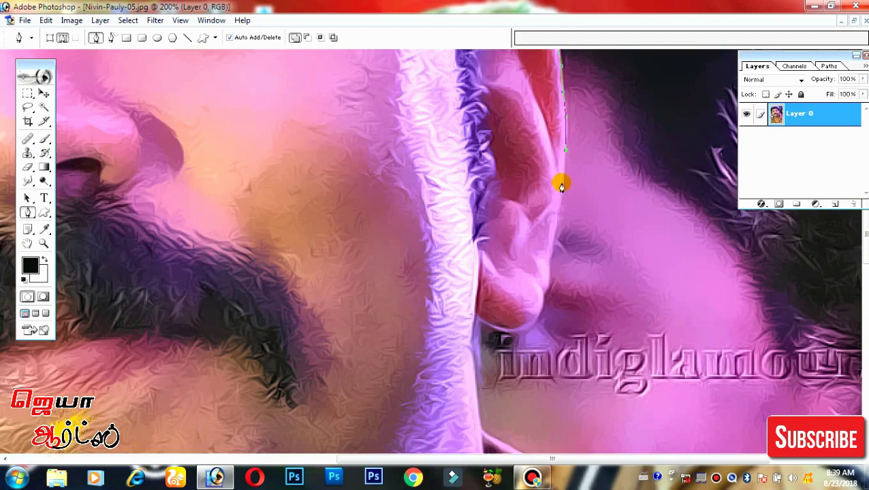
pyautogui.click(556, 218)
pyautogui.click(547, 279)
pyautogui.click(540, 294)
pyautogui.click(535, 318)
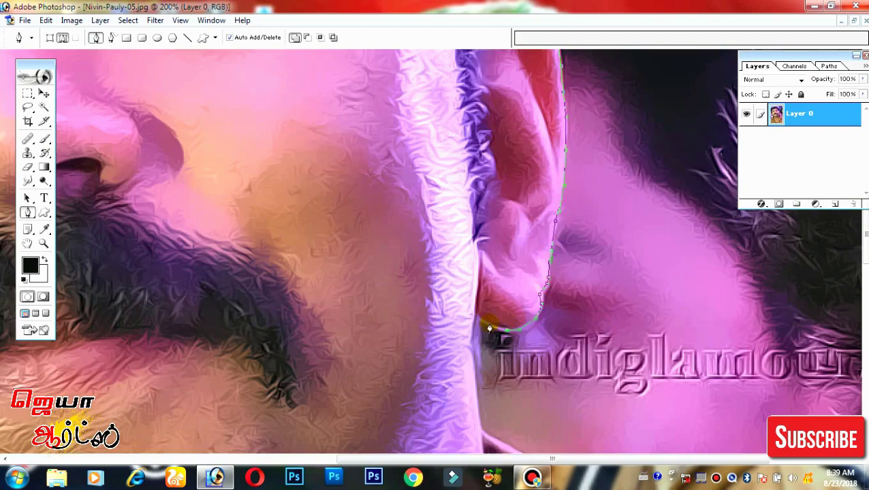
pyautogui.click(489, 329)
pyautogui.moveTo(469, 340); pyautogui.dragTo(418, 186)
pyautogui.click(425, 160)
pyautogui.click(420, 179)
pyautogui.click(425, 221)
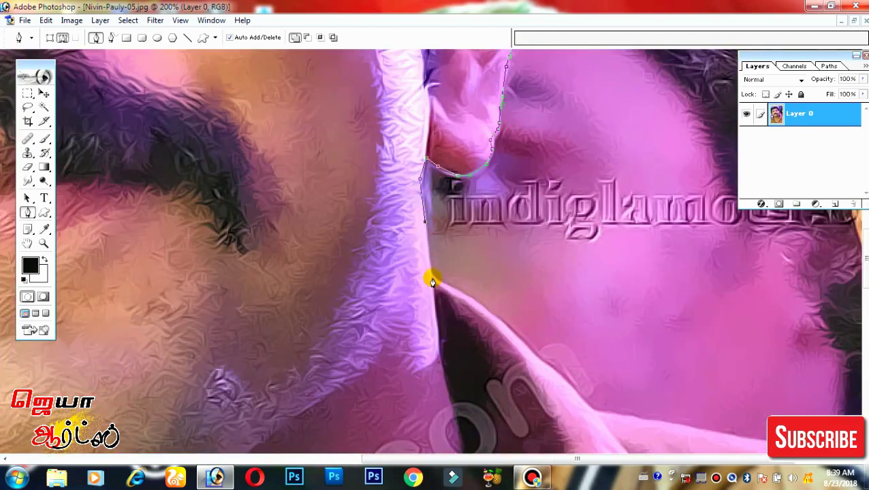
# Finish tracing along the collar and shoulder edge.
pyautogui.click(510, 329)
pyautogui.click(580, 395)
pyautogui.moveTo(593, 408); pyautogui.dragTo(479, 218)
pyautogui.click(535, 230)
pyautogui.click(708, 260)
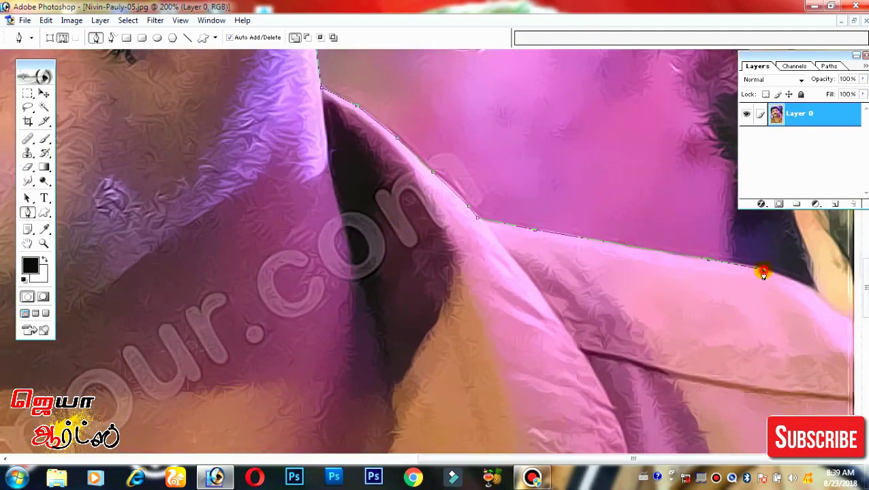
# Close the path at the photo's bottom corners and convert it to a selection.
pyautogui.hotkey('ctrl', '-')
pyautogui.hotkey('ctrl', '-')
pyautogui.hotkey('ctrl', '-')
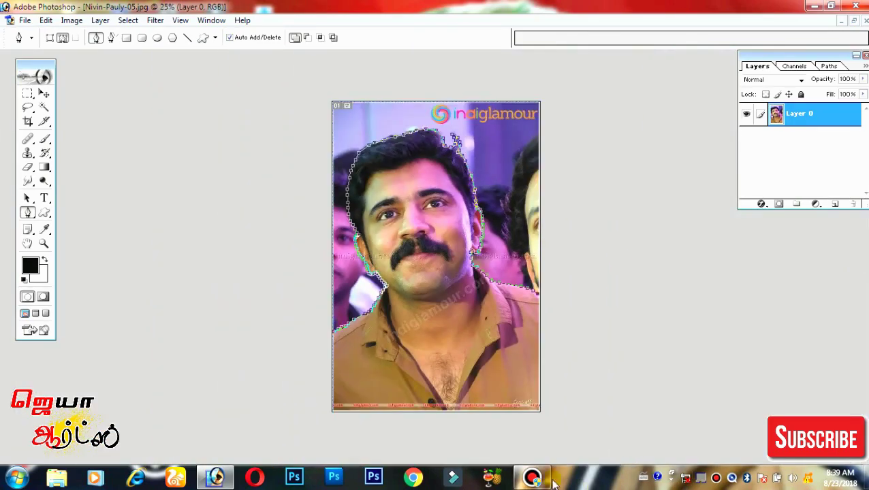
pyautogui.click(539, 410)
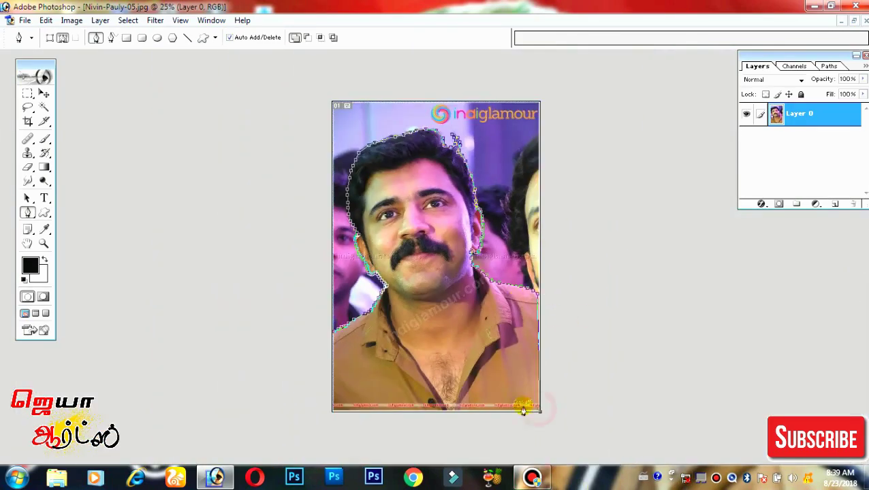
pyautogui.click(333, 411)
pyautogui.hotkey('ctrl', 'Return')
# Feather the selection 5 px, copy it to Layer 1, and hide Layer 0.
pyautogui.hotkey('ctrl', 'alt', 'd')
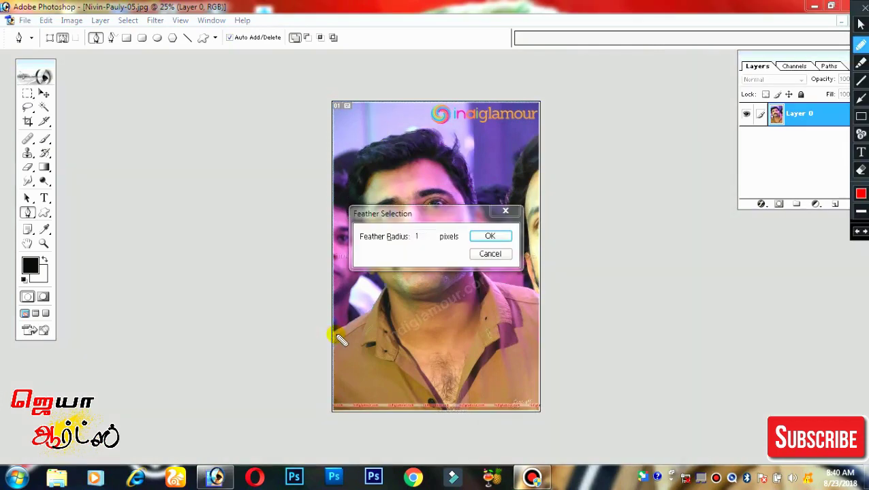
pyautogui.write('5')
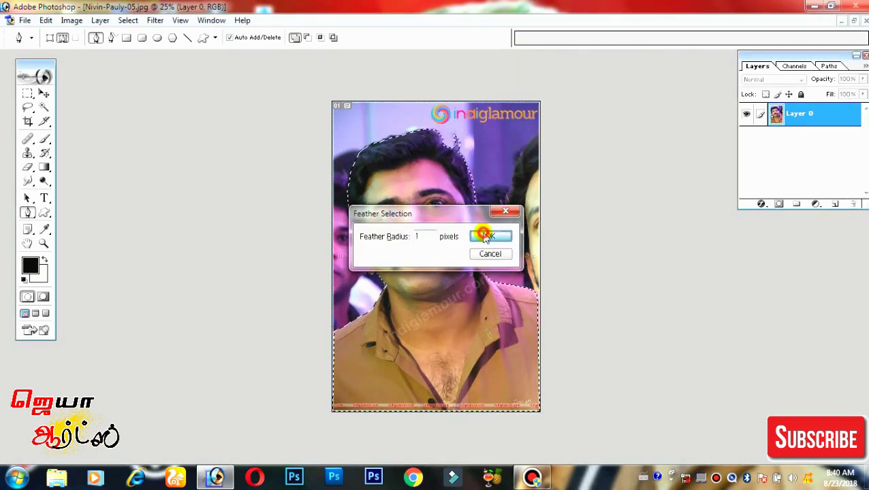
pyautogui.click(489, 236)
pyautogui.hotkey('ctrl', 'j')
pyautogui.click(747, 136)
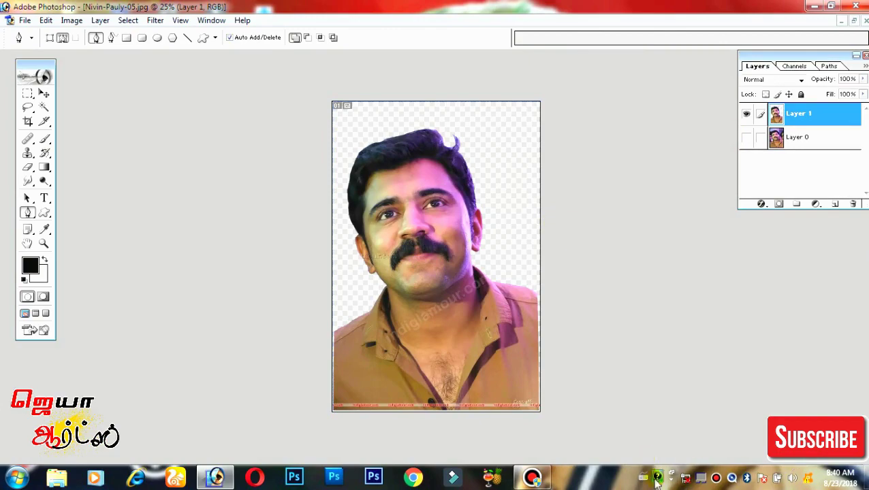
pyautogui.hotkey('ctrl', '+')
pyautogui.hotkey('ctrl', '+')
pyautogui.hotkey('ctrl', '+')
pyautogui.hotkey('ctrl', '+')
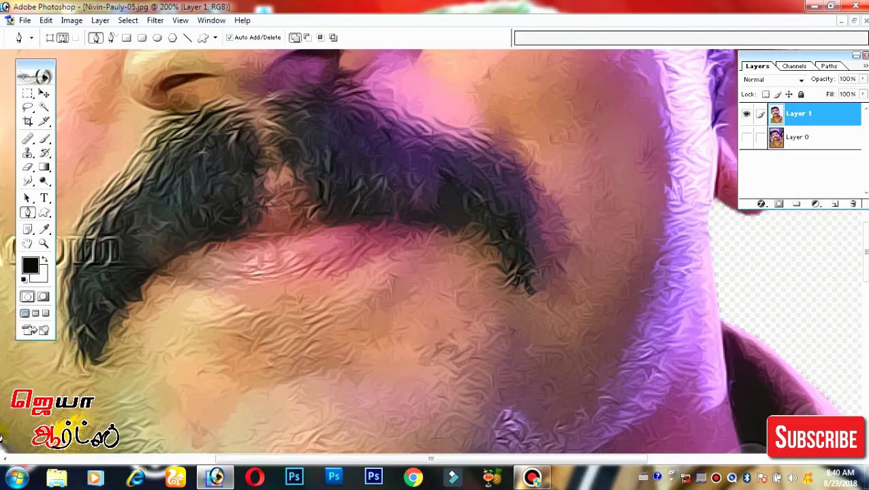
# Add Layer 2 and set a larger Smudge brush at about 51% strength.
pyautogui.scroll(5, 334, 198)
pyautogui.scroll(5, 334, 198)
pyautogui.moveTo(27, 181); pyautogui.dragTo(78, 206)
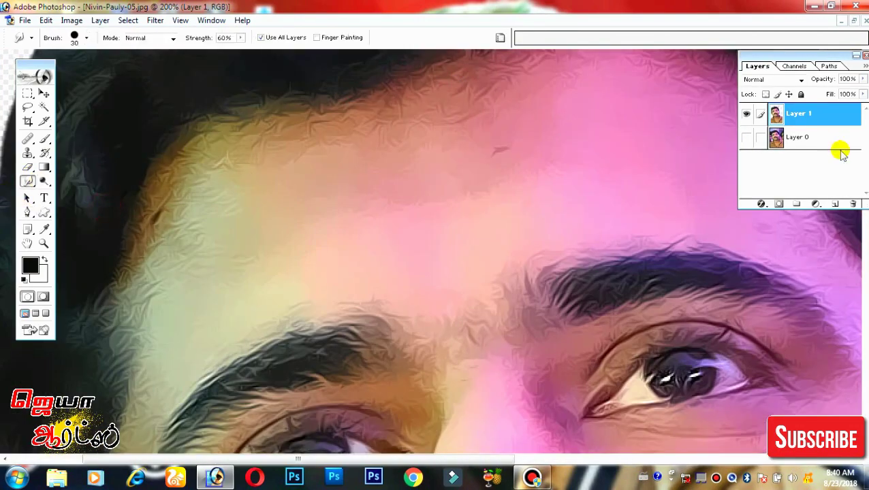
pyautogui.click(835, 203)
pyautogui.rightClick(365, 238)
pyautogui.scroll(3, 431, 251)
pyautogui.click(431, 247)
pyautogui.scroll(-2, 348, 279)
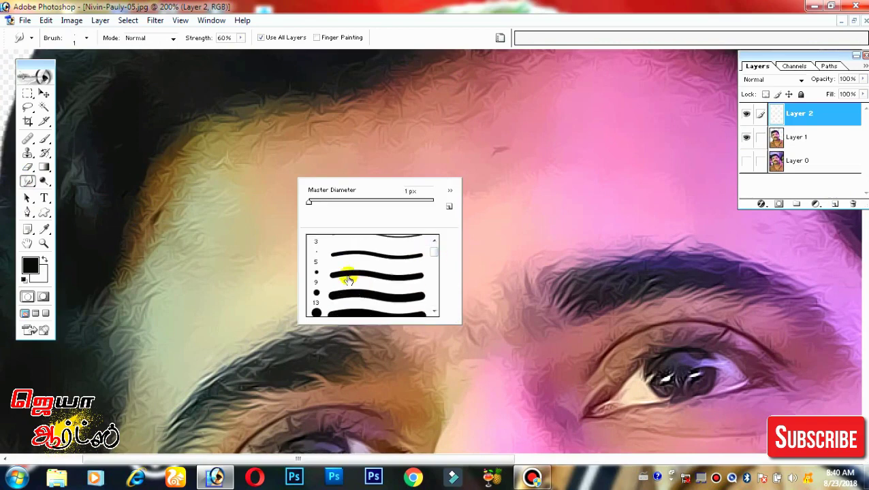
pyautogui.click(321, 310)
pyautogui.moveTo(241, 38); pyautogui.dragTo(237, 55)
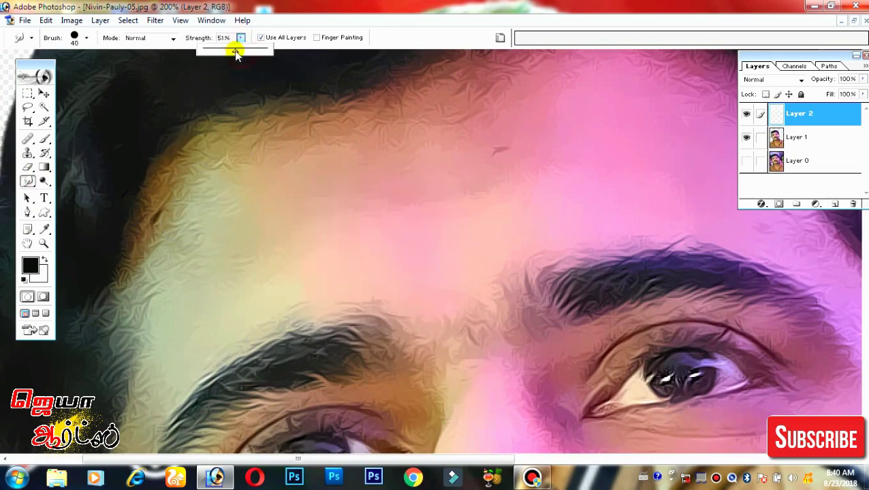
# Smudge the forehead hairline smooth, then inspect the eye, nose and beard.
pyautogui.moveTo(199, 203); pyautogui.dragTo(155, 220)
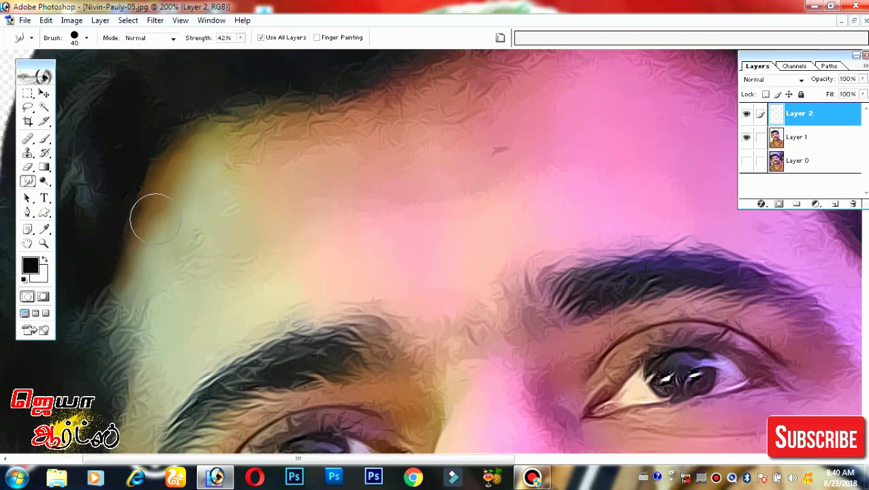
pyautogui.scroll(-2, 214, 206)
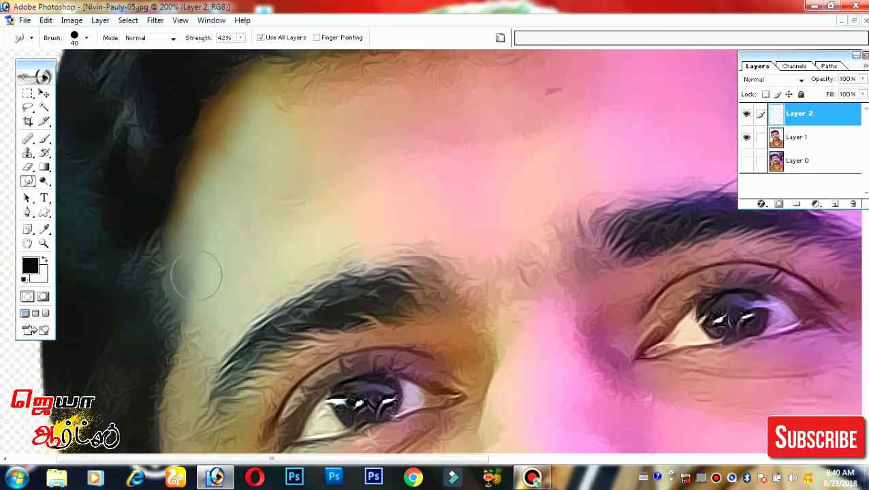
pyautogui.scroll(-3, 225, 252)
pyautogui.moveTo(237, 277); pyautogui.dragTo(255, 144)
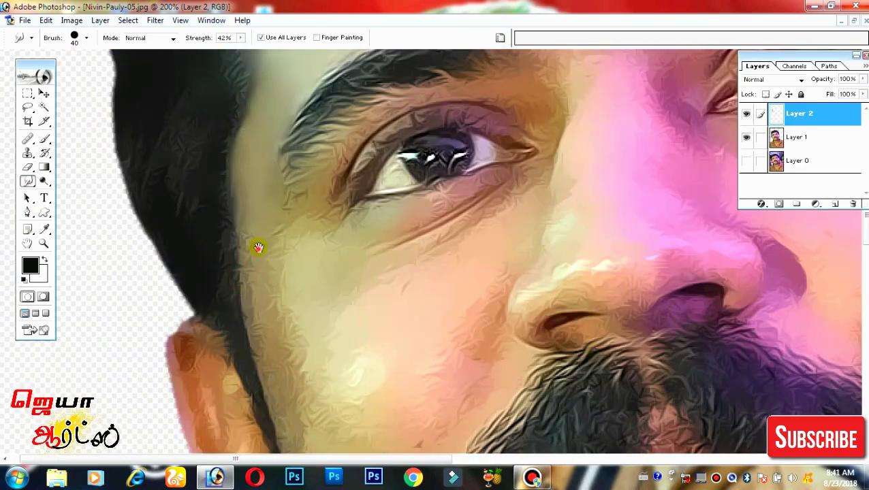
pyautogui.moveTo(259, 247); pyautogui.dragTo(262, 187)
pyautogui.press('z')
pyautogui.scroll(3, 334, 237)
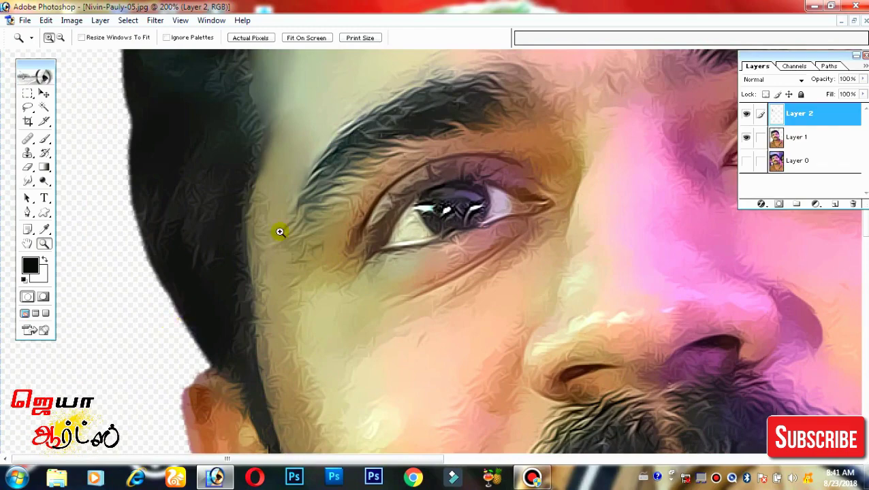
pyautogui.click(28, 181)
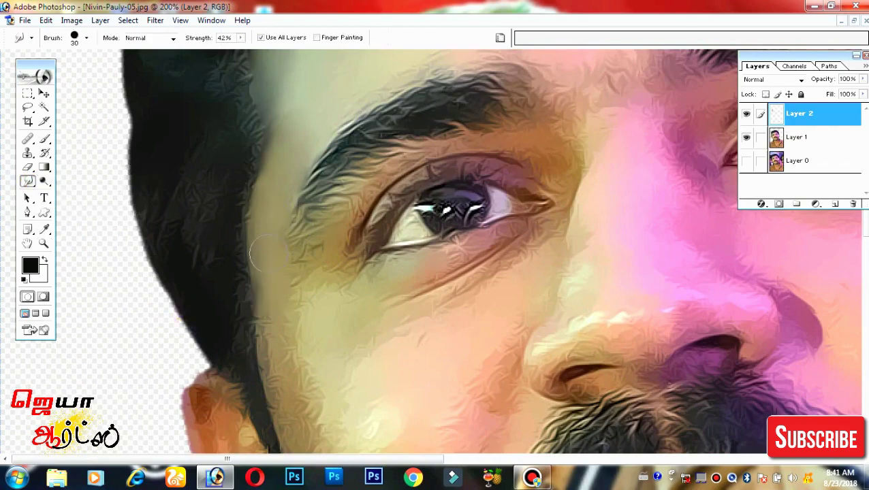
# Raise smudge strength to 71%, then drop it back to 42% while framing the cheek.
pyautogui.moveTo(265, 256); pyautogui.dragTo(283, 231)
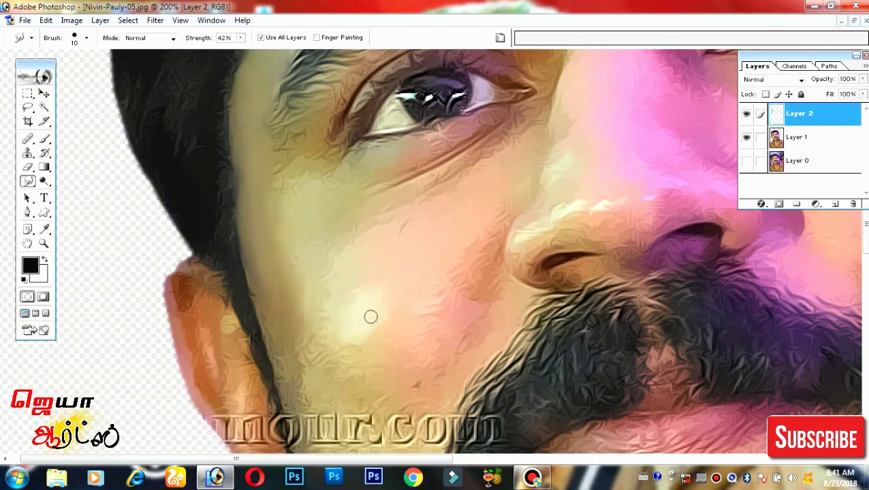
pyautogui.click(241, 37)
pyautogui.moveTo(242, 54); pyautogui.dragTo(263, 55)
pyautogui.moveTo(374, 309); pyautogui.dragTo(279, 357)
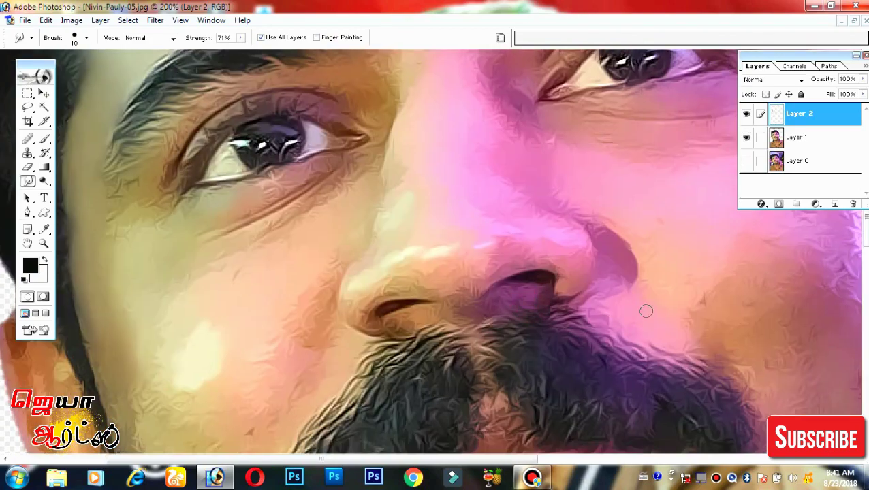
pyautogui.moveTo(615, 80)
pyautogui.mouseDown()
pyautogui.moveTo(472, 289)
pyautogui.moveTo(412, 344)
pyautogui.moveTo(383, 233)
pyautogui.moveTo(398, 136)
pyautogui.mouseUp()
pyautogui.moveTo(576, 236); pyautogui.dragTo(655, 332)
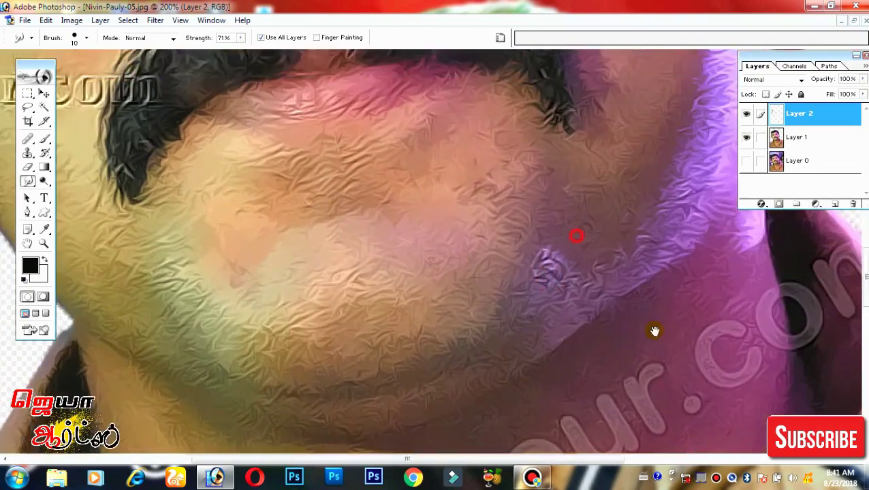
pyautogui.moveTo(311, 196); pyautogui.dragTo(363, 293)
pyautogui.click(240, 37)
pyautogui.moveTo(242, 47); pyautogui.dragTo(225, 46)
pyautogui.moveTo(391, 424); pyautogui.dragTo(265, 311)
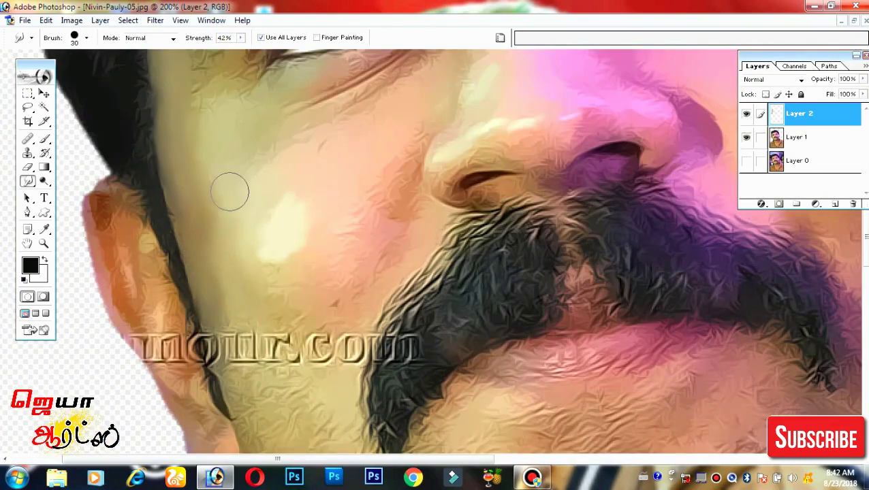
pyautogui.moveTo(338, 225); pyautogui.dragTo(317, 276)
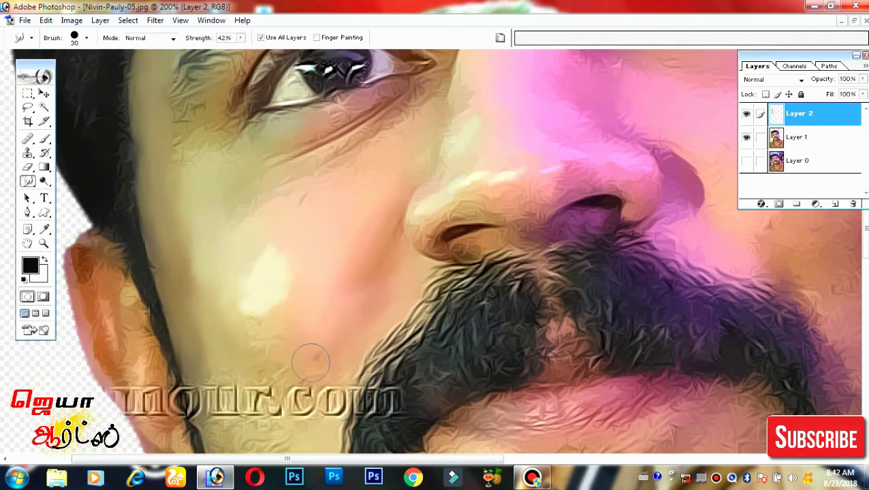
# Smudge away the watermark letters on the cheek, including the letter O.
pyautogui.moveTo(258, 353)
pyautogui.mouseDown()
pyautogui.moveTo(231, 282)
pyautogui.moveTo(218, 327)
pyautogui.moveTo(191, 333)
pyautogui.moveTo(256, 345)
pyautogui.mouseUp()
pyautogui.moveTo(300, 289); pyautogui.dragTo(286, 344)
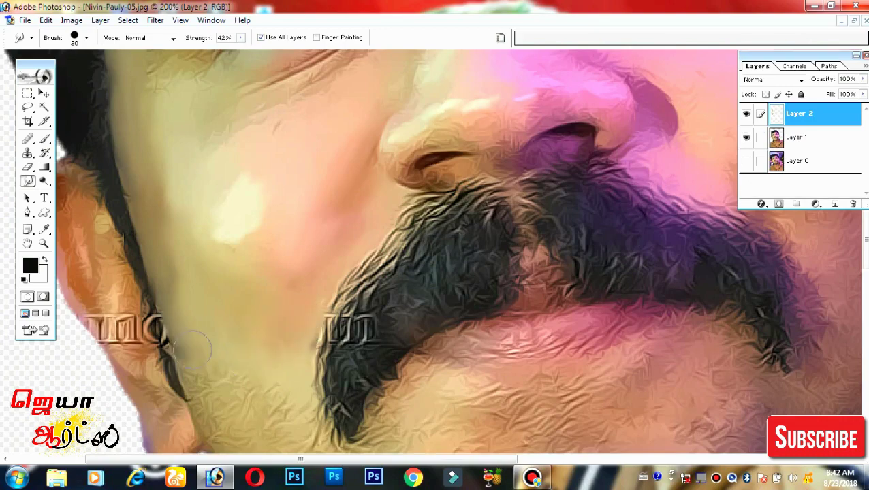
pyautogui.moveTo(191, 337); pyautogui.dragTo(171, 234)
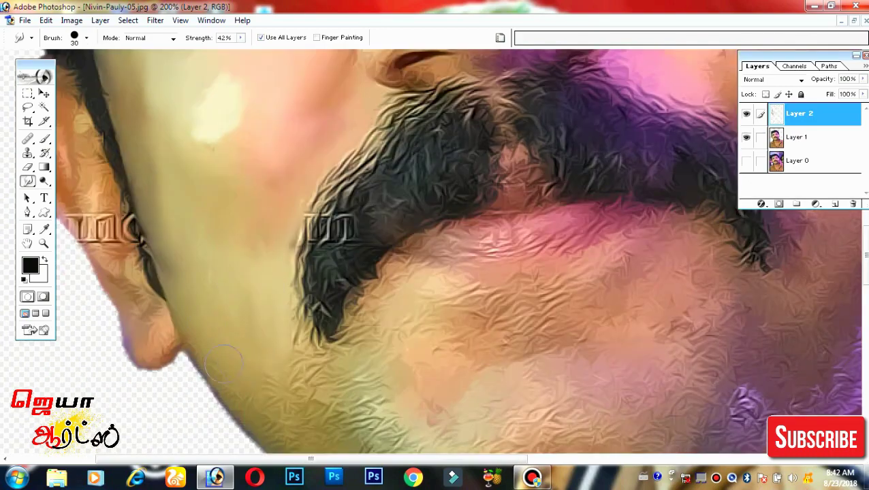
pyautogui.moveTo(307, 369); pyautogui.dragTo(231, 209)
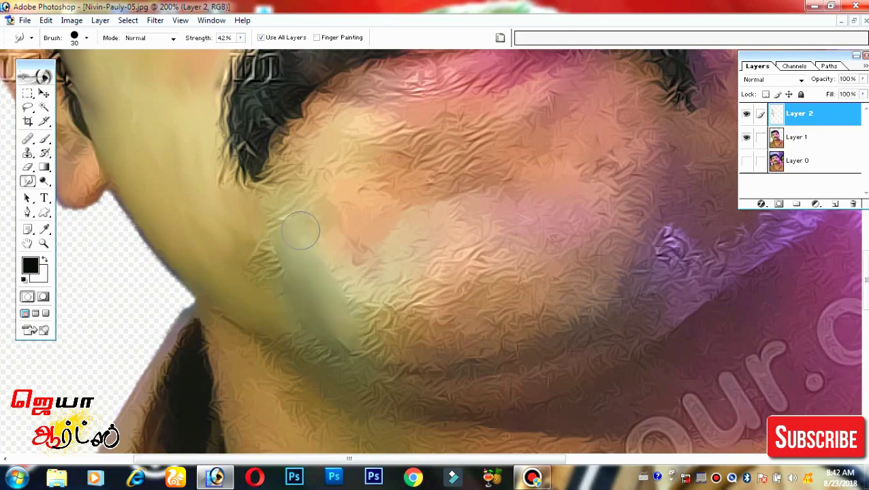
pyautogui.moveTo(269, 263); pyautogui.dragTo(221, 211)
pyautogui.moveTo(275, 331); pyautogui.dragTo(294, 438)
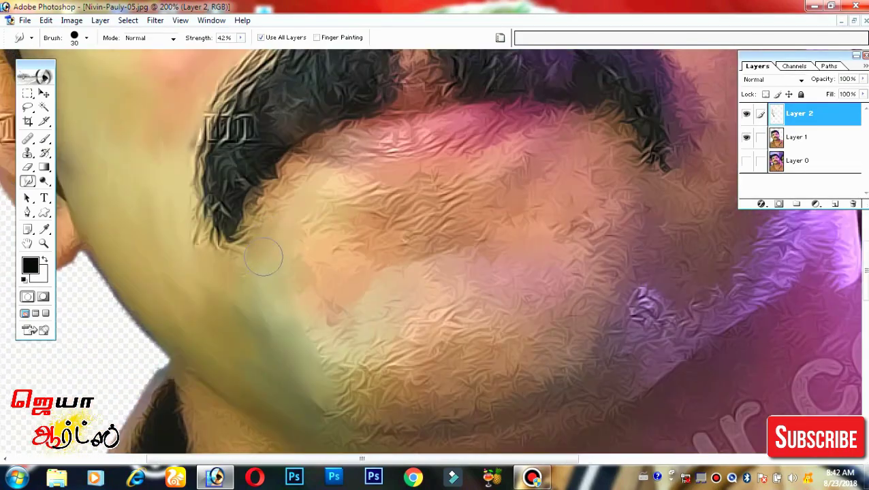
# Smooth the skin along the mustache edge and the textured chin.
pyautogui.moveTo(292, 186)
pyautogui.mouseDown()
pyautogui.moveTo(323, 188)
pyautogui.moveTo(388, 216)
pyautogui.mouseUp()
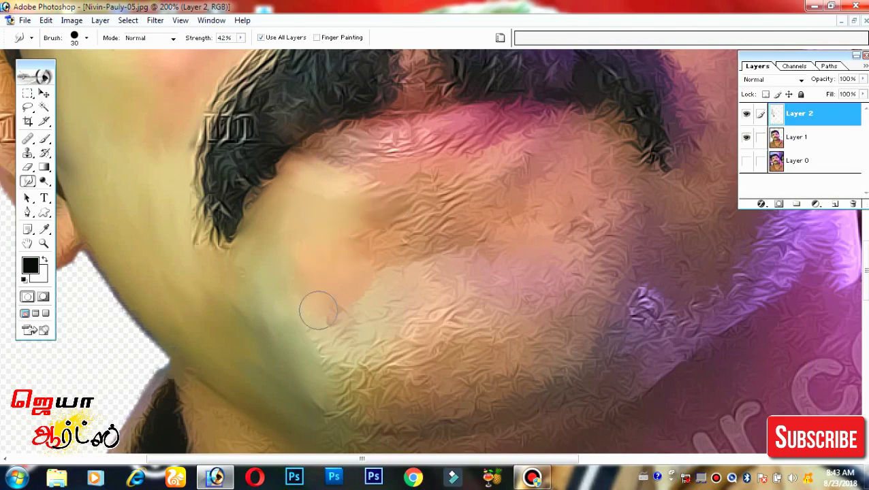
pyautogui.moveTo(365, 304); pyautogui.dragTo(523, 274)
pyautogui.moveTo(430, 303); pyautogui.dragTo(557, 311)
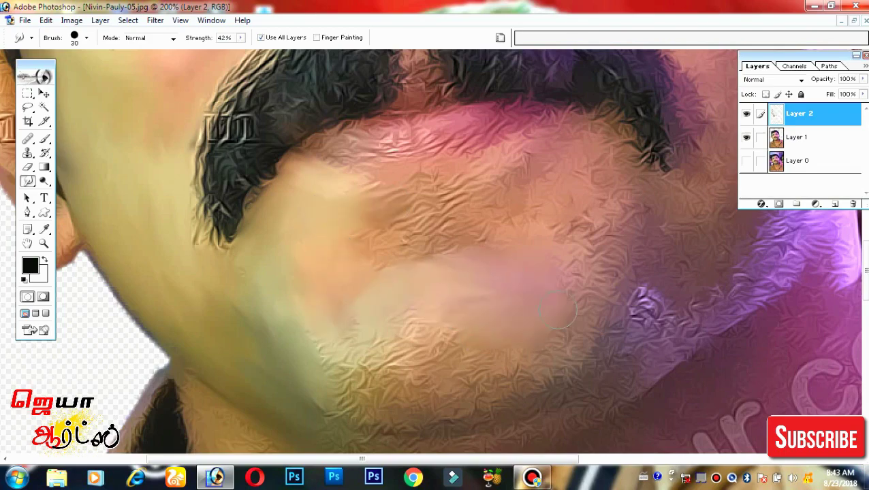
pyautogui.moveTo(640, 199); pyautogui.dragTo(716, 267)
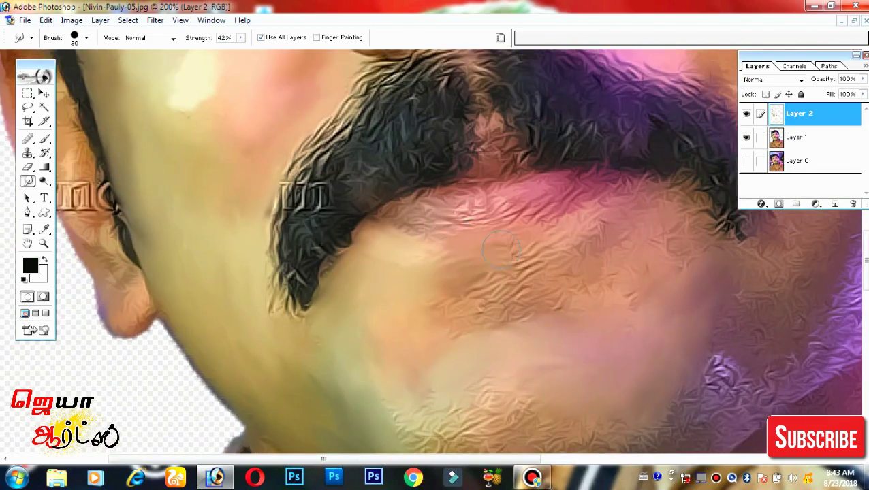
pyautogui.moveTo(477, 320); pyautogui.dragTo(521, 315)
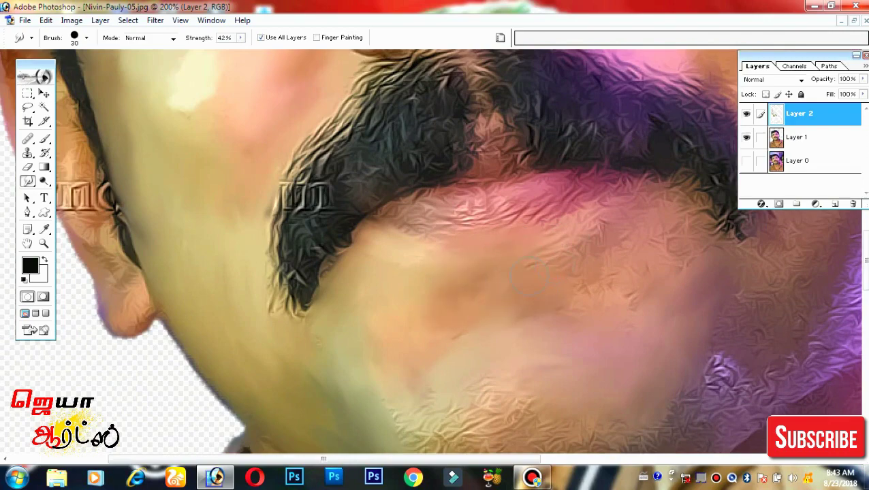
pyautogui.moveTo(528, 277)
pyautogui.mouseDown()
pyautogui.moveTo(593, 208)
pyautogui.moveTo(681, 205)
pyautogui.moveTo(664, 266)
pyautogui.mouseUp()
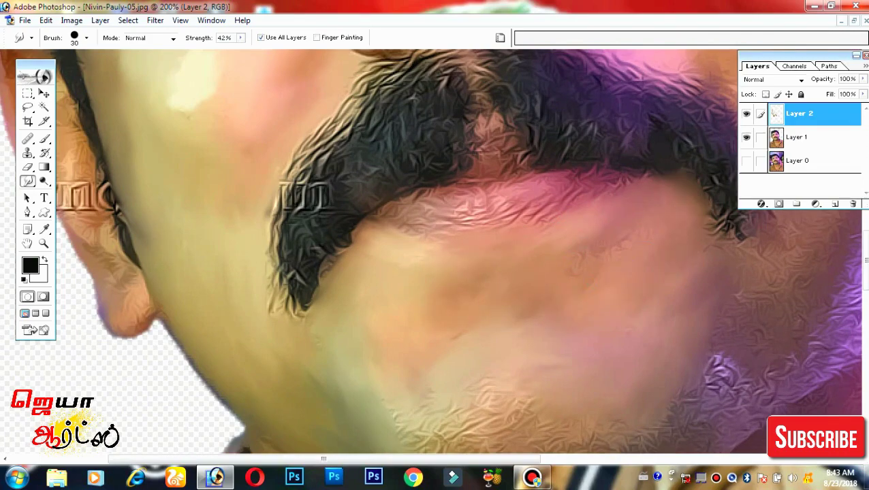
# Smooth the textured skin along the chin line toward the neck.
pyautogui.moveTo(631, 240); pyautogui.dragTo(597, 27)
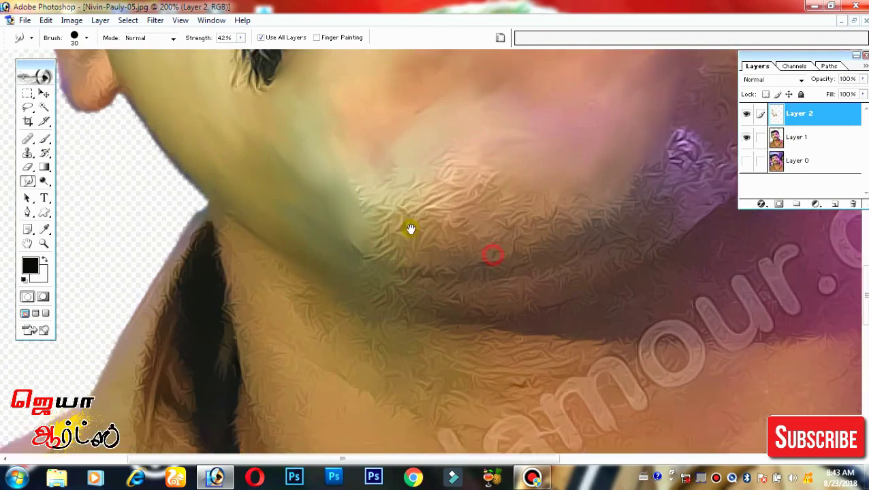
pyautogui.moveTo(372, 240); pyautogui.dragTo(381, 191)
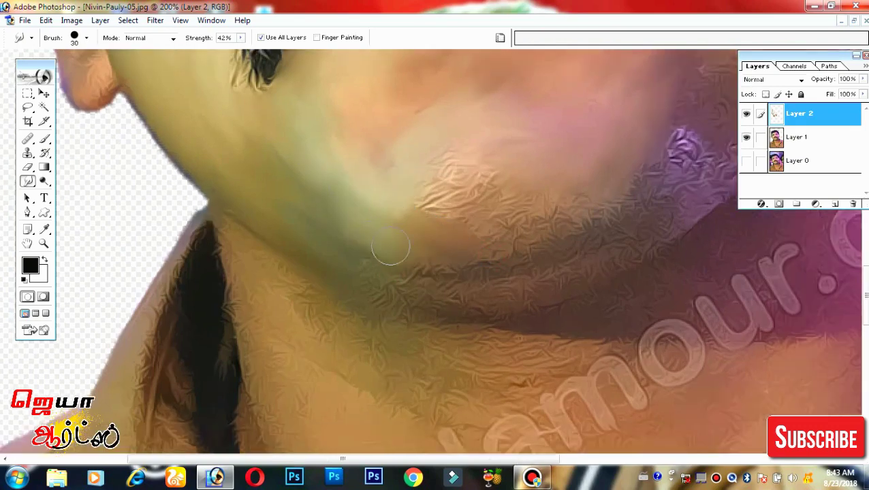
pyautogui.moveTo(390, 247)
pyautogui.mouseDown()
pyautogui.moveTo(487, 245)
pyautogui.moveTo(582, 201)
pyautogui.moveTo(576, 215)
pyautogui.moveTo(478, 216)
pyautogui.mouseUp()
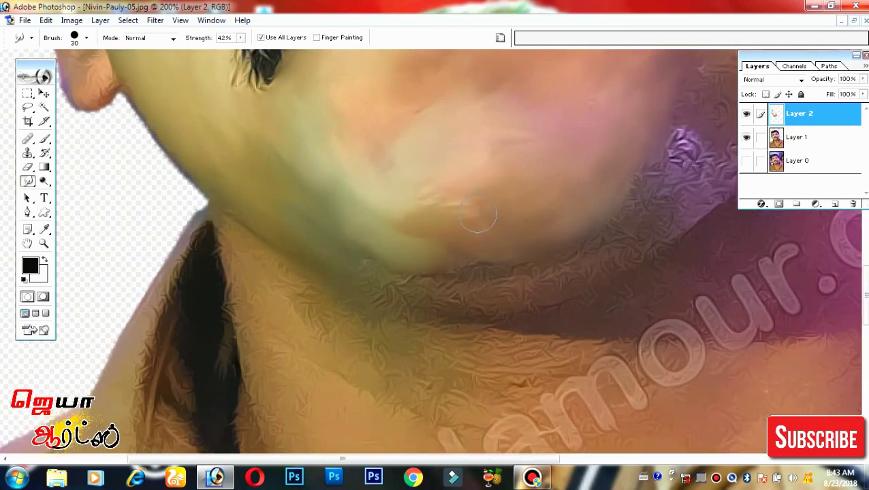
pyautogui.moveTo(632, 248); pyautogui.dragTo(557, 197)
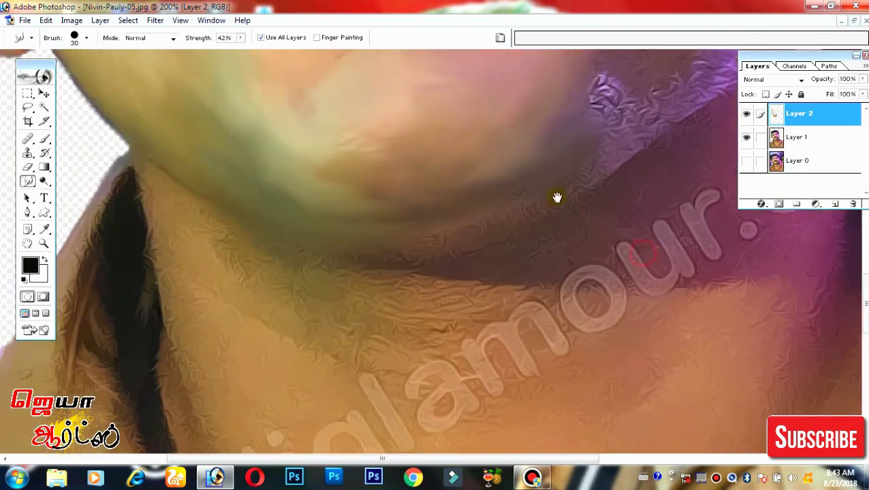
pyautogui.moveTo(592, 147)
pyautogui.mouseDown()
pyautogui.moveTo(417, 244)
pyautogui.moveTo(460, 225)
pyautogui.moveTo(497, 273)
pyautogui.moveTo(572, 207)
pyautogui.moveTo(584, 181)
pyautogui.mouseUp()
# Smudge the textured neck skin and the neck edge below the ear at 42% strength.
pyautogui.moveTo(551, 231); pyautogui.dragTo(486, 313)
pyautogui.moveTo(531, 300)
pyautogui.mouseDown()
pyautogui.moveTo(570, 192)
pyautogui.moveTo(524, 235)
pyautogui.mouseUp()
pyautogui.scroll(2, 525, 235)
pyautogui.moveTo(524, 272); pyautogui.dragTo(521, 211)
pyautogui.scroll(2, 525, 276)
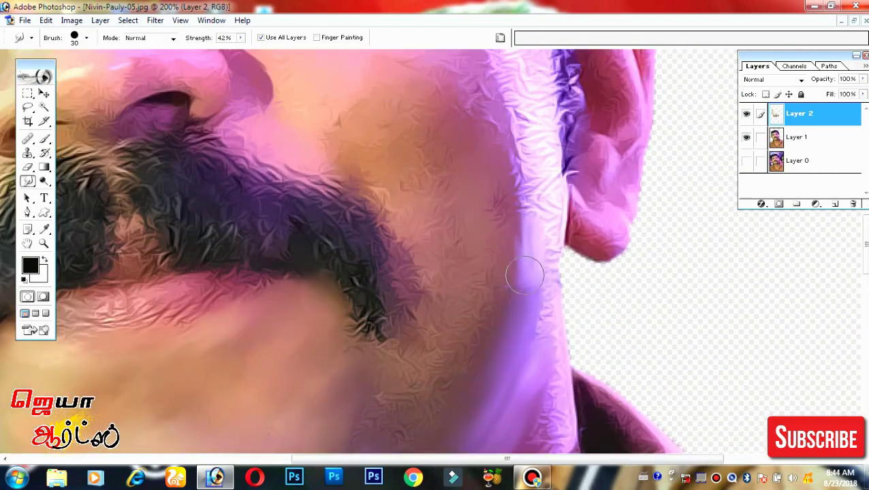
pyautogui.moveTo(525, 276); pyautogui.dragTo(533, 197)
pyautogui.scroll(2, 545, 286)
pyautogui.moveTo(555, 291)
pyautogui.mouseDown()
pyautogui.moveTo(528, 300)
pyautogui.moveTo(545, 281)
pyautogui.moveTo(514, 181)
pyautogui.mouseUp()
pyautogui.scroll(2, 545, 280)
pyautogui.moveTo(518, 300)
pyautogui.mouseDown()
pyautogui.moveTo(518, 136)
pyautogui.moveTo(501, 217)
pyautogui.moveTo(516, 130)
pyautogui.mouseUp()
pyautogui.scroll(-3, 556, 351)
pyautogui.scroll(1, 515, 132)
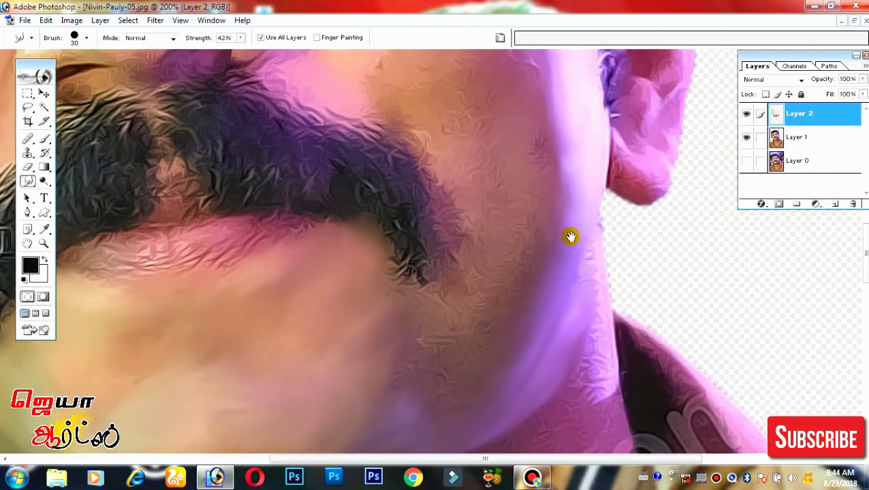
# Smooth the cheek texture beside the mustache.
pyautogui.moveTo(571, 236); pyautogui.dragTo(568, 233)
pyautogui.scroll(-1, 449, 361)
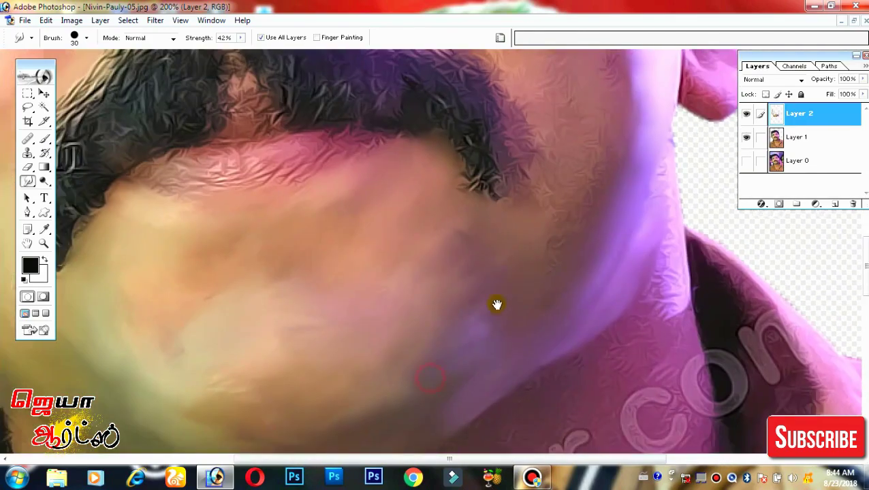
pyautogui.scroll(1, 498, 304)
pyautogui.scroll(1, 506, 359)
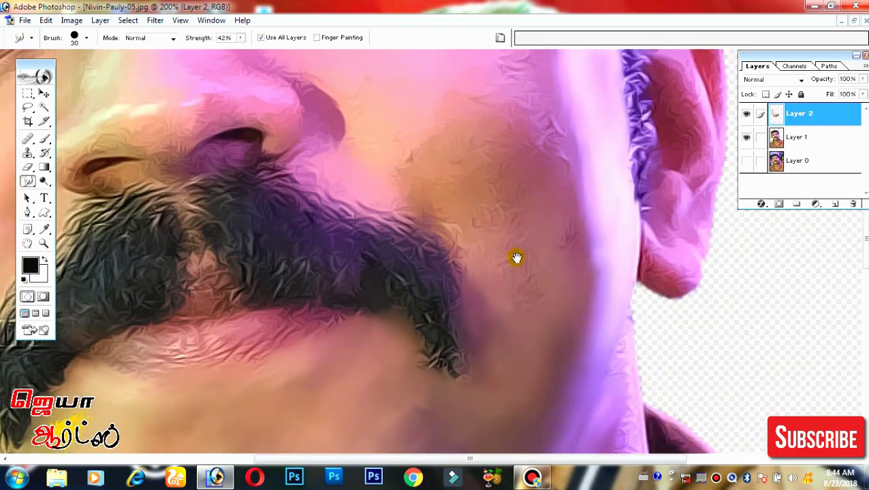
pyautogui.moveTo(516, 258); pyautogui.dragTo(570, 327)
pyautogui.moveTo(443, 267)
pyautogui.mouseDown()
pyautogui.moveTo(431, 246)
pyautogui.moveTo(463, 208)
pyautogui.mouseUp()
pyautogui.moveTo(497, 247); pyautogui.dragTo(543, 218)
pyautogui.moveTo(545, 259); pyautogui.dragTo(556, 279)
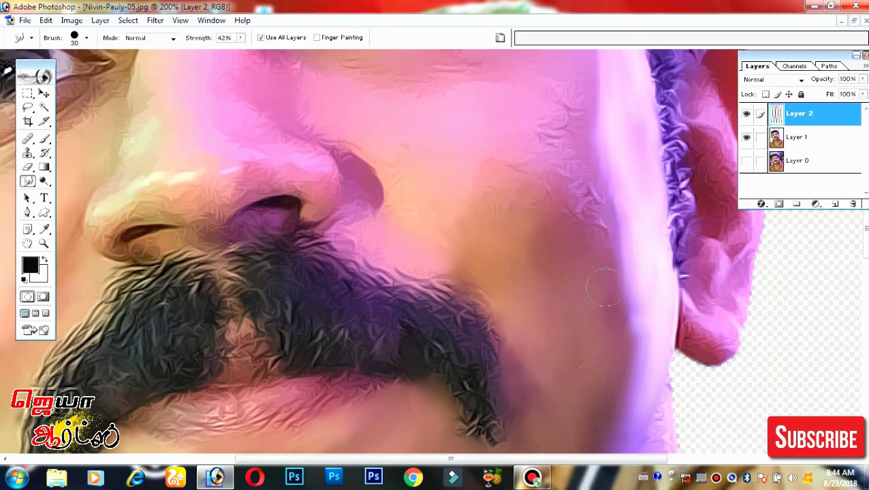
# Smudge the pink collar edge downward below the chin.
pyautogui.moveTo(613, 359); pyautogui.dragTo(555, 213)
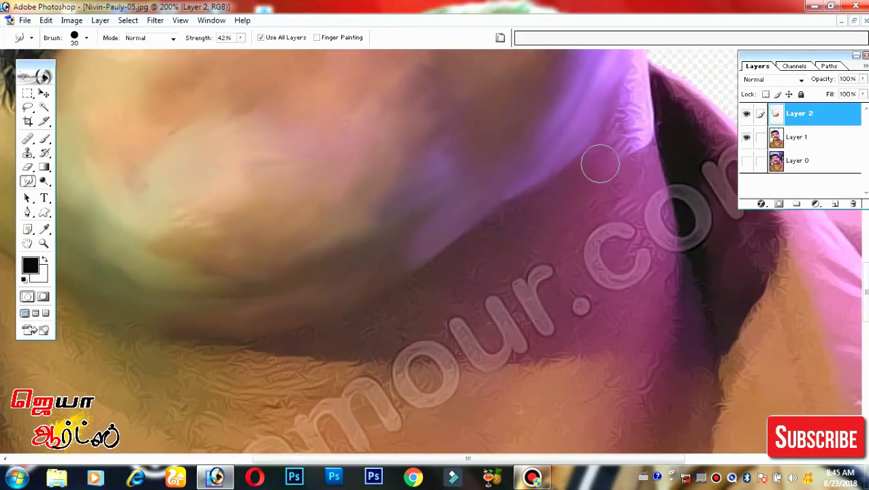
pyautogui.moveTo(630, 119); pyautogui.dragTo(592, 189)
pyautogui.moveTo(590, 97); pyautogui.dragTo(601, 217)
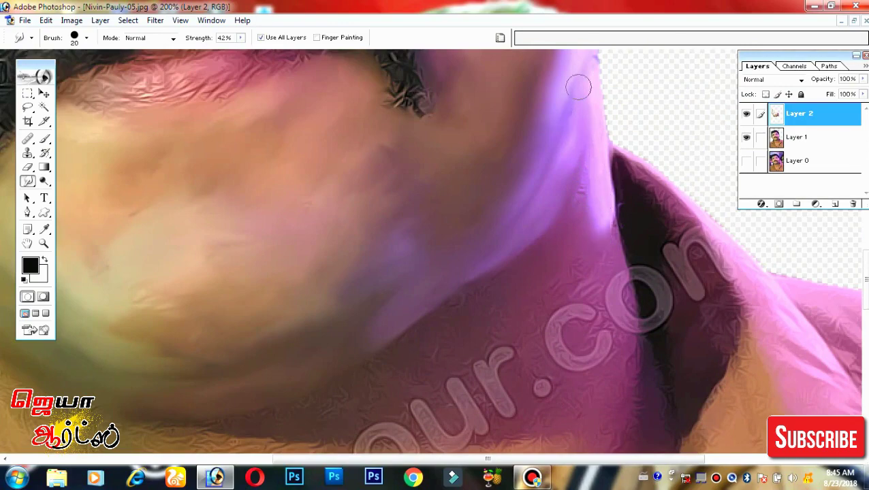
pyautogui.moveTo(584, 86)
pyautogui.mouseDown()
pyautogui.moveTo(605, 208)
pyautogui.moveTo(208, 246)
pyautogui.mouseUp()
# With a size-30 brush, blend the watermark letters into the neck skin.
pyautogui.press(']')
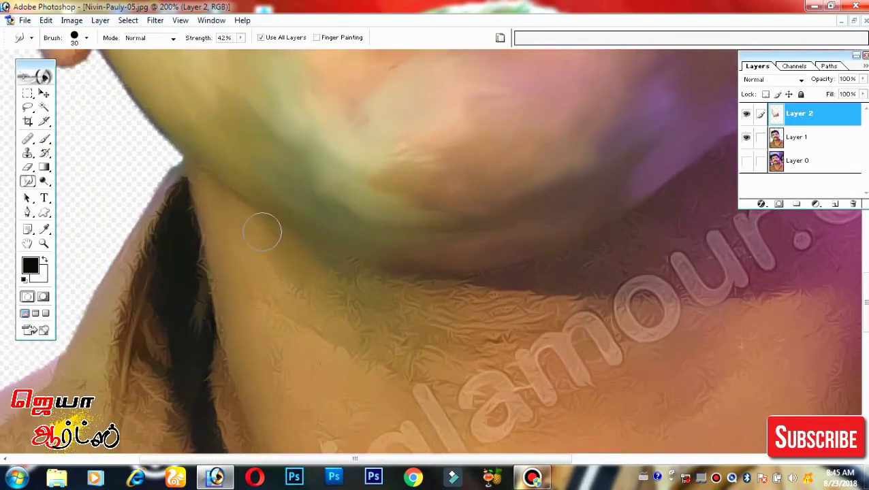
pyautogui.moveTo(296, 398); pyautogui.dragTo(275, 248)
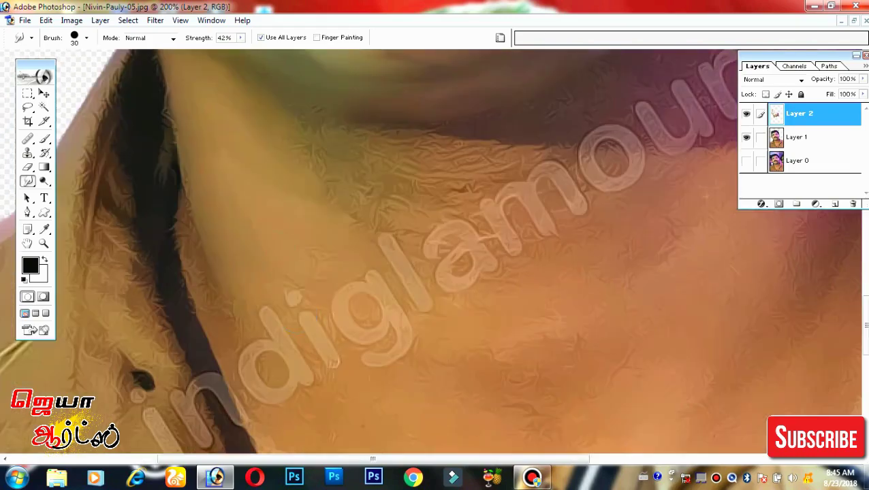
pyautogui.moveTo(323, 369); pyautogui.dragTo(252, 384)
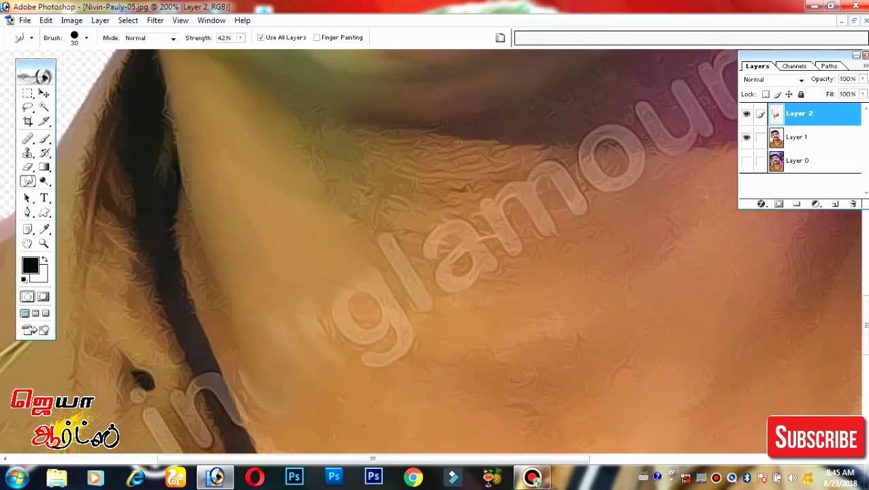
pyautogui.hscroll(2, 276, 351)
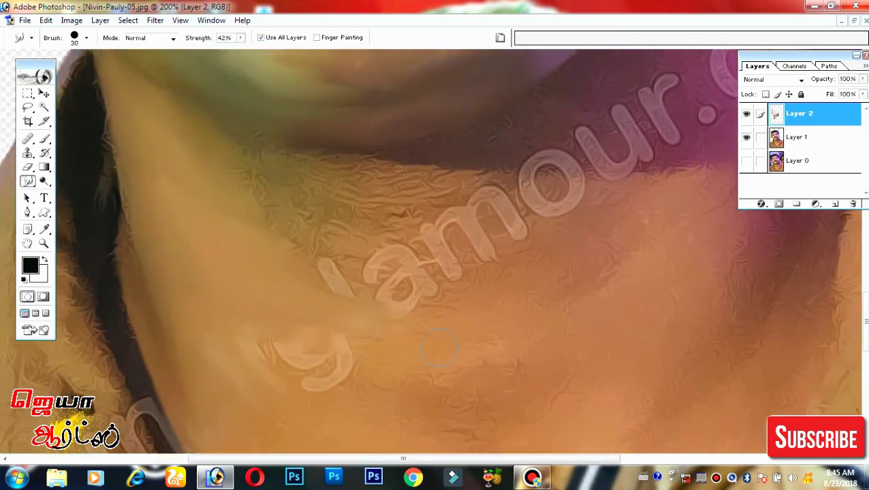
pyautogui.moveTo(347, 351); pyautogui.dragTo(286, 335)
pyautogui.moveTo(344, 378); pyautogui.dragTo(286, 371)
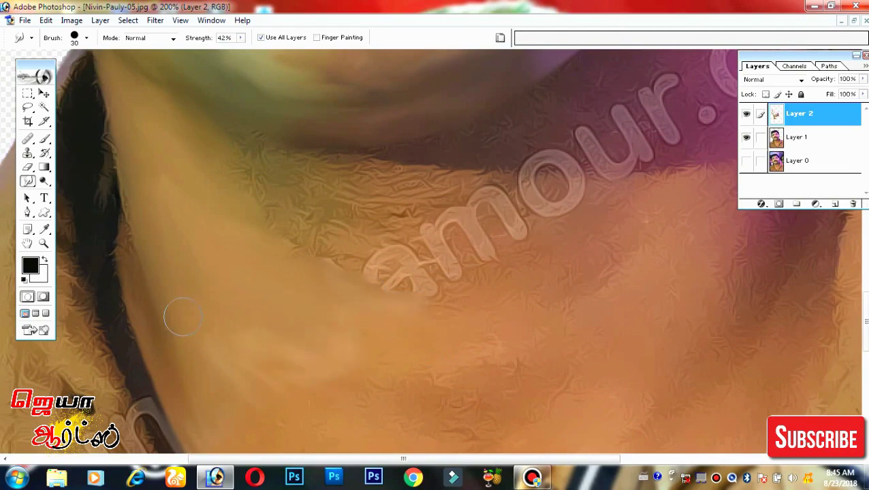
pyautogui.moveTo(632, 454); pyautogui.dragTo(550, 375)
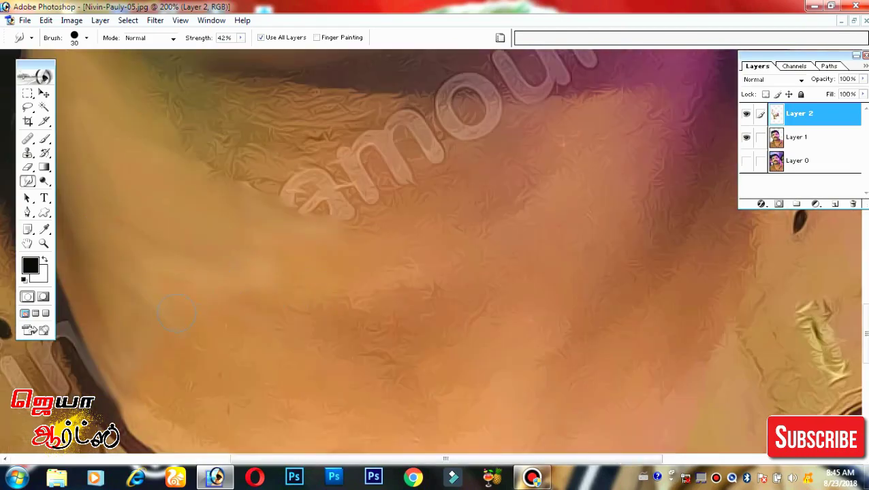
pyautogui.scroll(3, 176, 313)
pyautogui.moveTo(354, 341)
pyautogui.mouseDown()
pyautogui.moveTo(266, 324)
pyautogui.moveTo(394, 277)
pyautogui.moveTo(477, 259)
pyautogui.moveTo(559, 246)
pyautogui.moveTo(566, 269)
pyautogui.moveTo(604, 205)
pyautogui.moveTo(600, 266)
pyautogui.moveTo(584, 292)
pyautogui.mouseUp()
# Smooth the light streaks on the purple cloth and the feathery streaks on the neck.
pyautogui.scroll(2, 463, 265)
pyautogui.scroll(2, 558, 246)
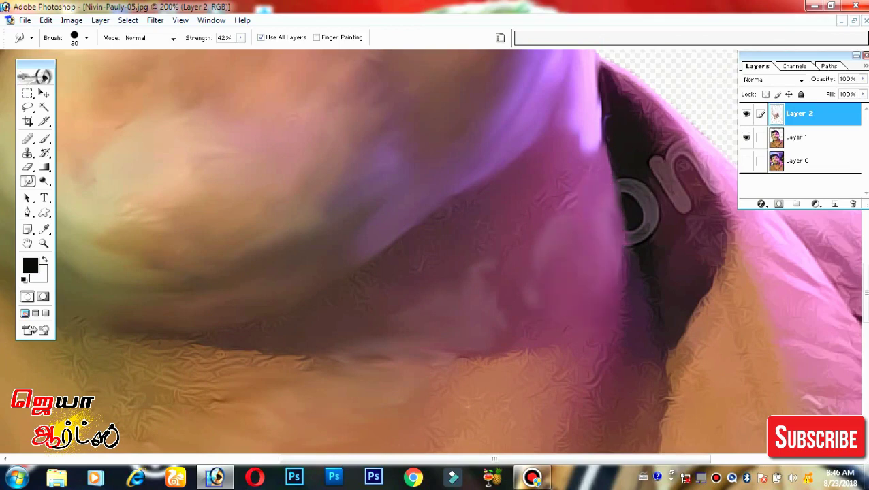
pyautogui.moveTo(548, 246)
pyautogui.mouseDown()
pyautogui.moveTo(556, 213)
pyautogui.moveTo(563, 222)
pyautogui.moveTo(536, 204)
pyautogui.mouseUp()
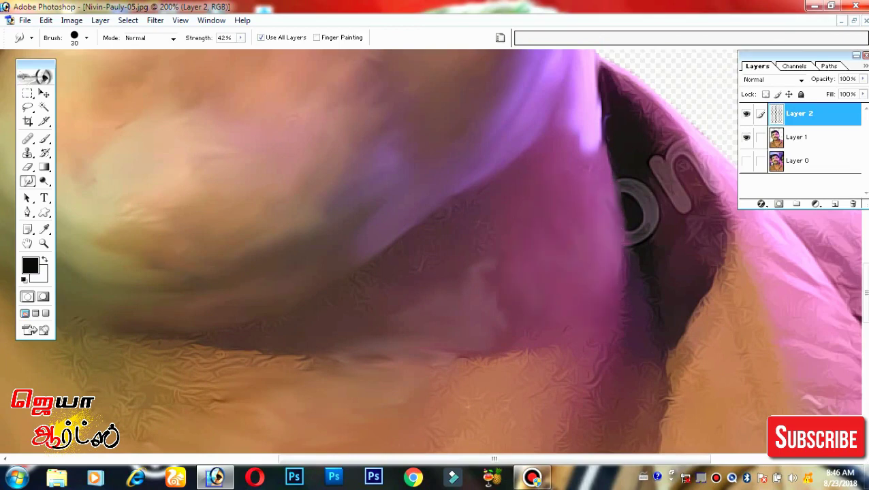
pyautogui.moveTo(487, 269); pyautogui.dragTo(450, 303)
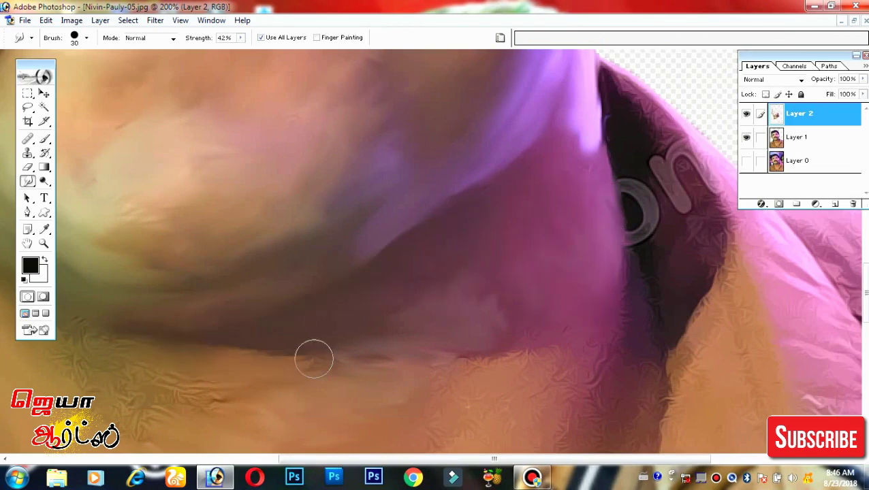
pyautogui.hscroll(-5, 314, 358)
pyautogui.moveTo(470, 361); pyautogui.dragTo(491, 345)
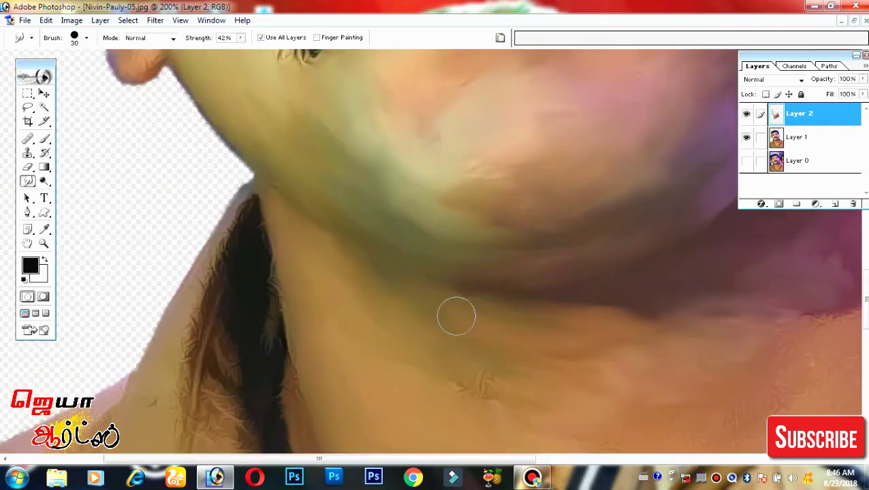
pyautogui.hscroll(5, 475, 388)
pyautogui.scroll(-3, 548, 202)
# With a size-40 brush, soften the purple cloth edge and blend the darker skin downward.
pyautogui.press(']')
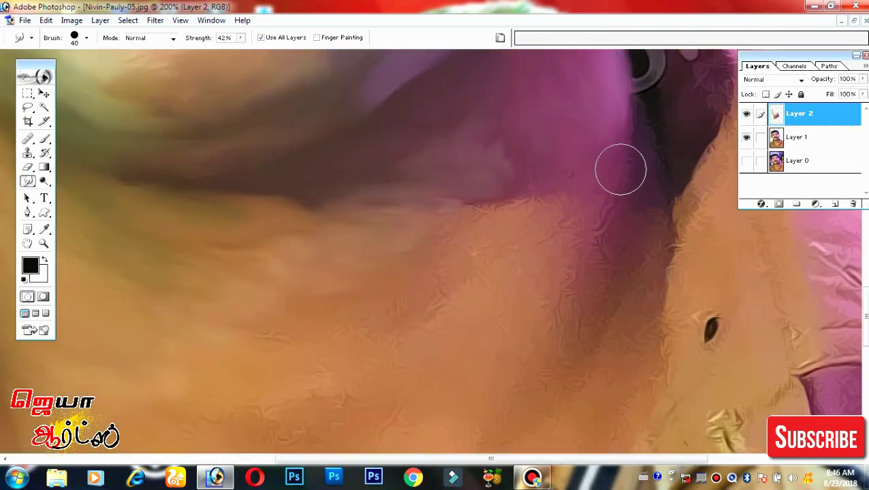
pyautogui.moveTo(621, 170)
pyautogui.mouseDown()
pyautogui.moveTo(641, 242)
pyautogui.moveTo(637, 286)
pyautogui.moveTo(581, 191)
pyautogui.moveTo(447, 241)
pyautogui.moveTo(387, 209)
pyautogui.mouseUp()
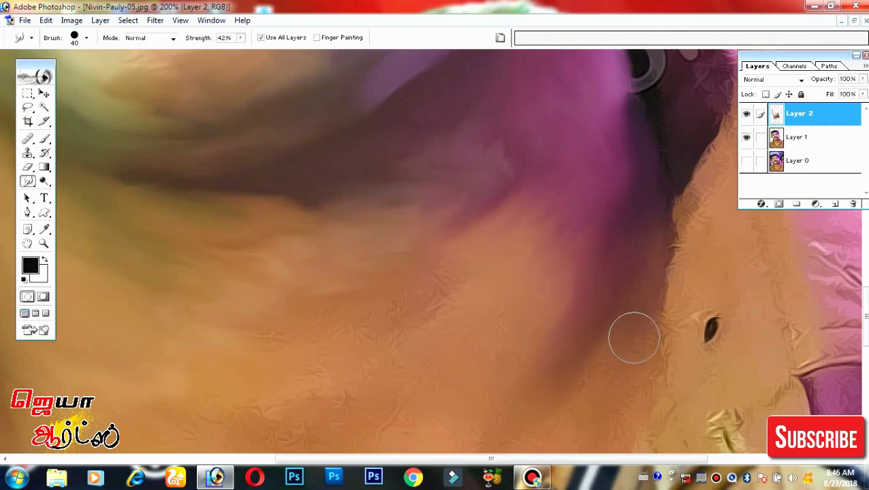
pyautogui.scroll(-3, 682, 244)
pyautogui.hscroll(-3, 682, 244)
pyautogui.moveTo(681, 244); pyautogui.dragTo(566, 256)
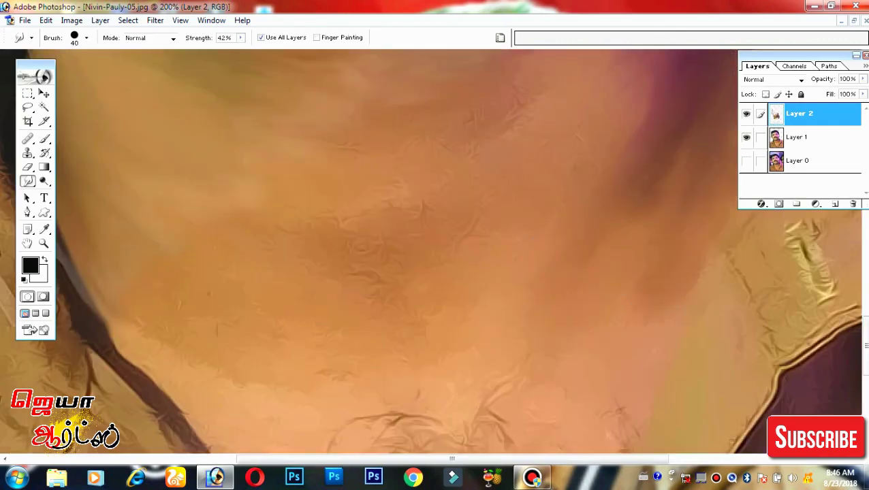
# Smooth the skin edge along the neck down toward the chest hair.
pyautogui.scroll(3, 633, 366)
pyautogui.hscroll(-2, 633, 366)
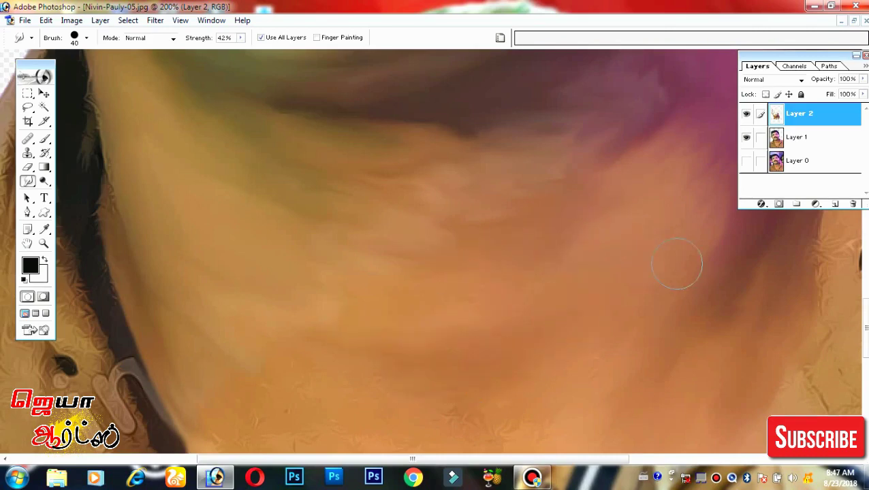
pyautogui.scroll(-3, 549, 267)
pyautogui.hscroll(-1, 549, 267)
pyautogui.moveTo(332, 300); pyautogui.dragTo(401, 355)
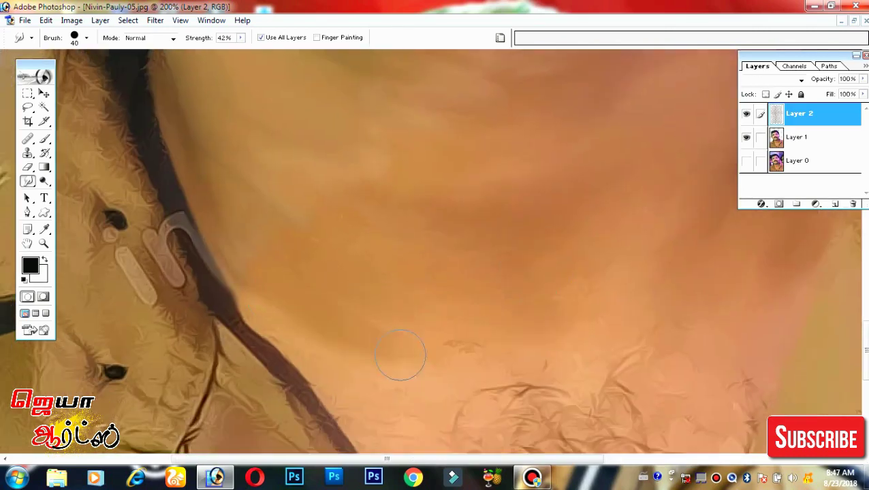
pyautogui.moveTo(651, 273); pyautogui.dragTo(582, 173)
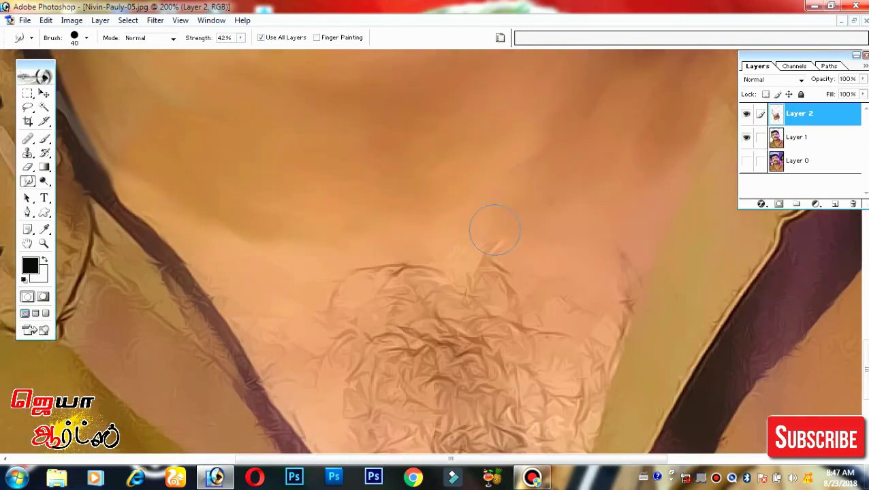
pyautogui.moveTo(607, 333); pyautogui.dragTo(607, 233)
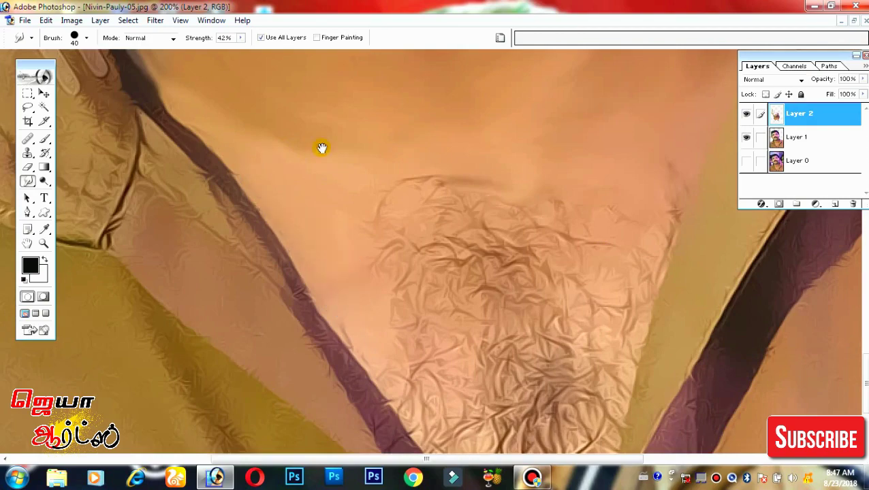
pyautogui.moveTo(322, 148); pyautogui.dragTo(326, 359)
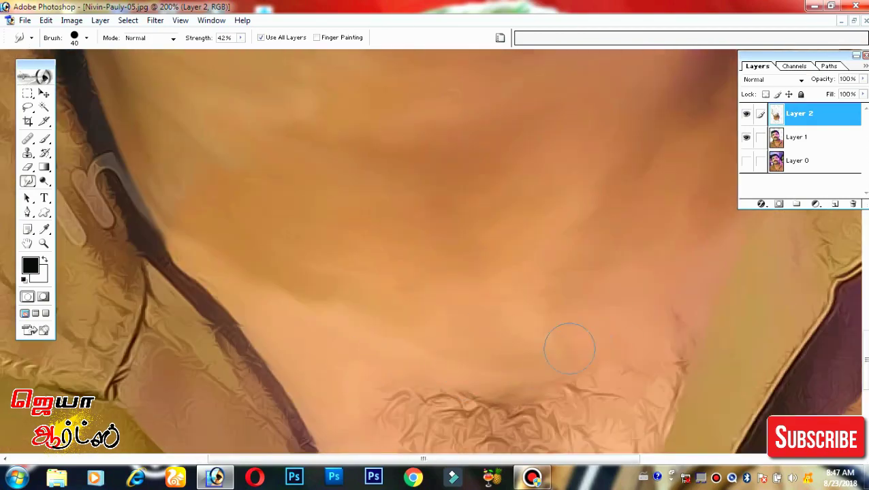
pyautogui.moveTo(549, 272)
pyautogui.mouseDown()
pyautogui.moveTo(590, 331)
pyautogui.moveTo(603, 407)
pyautogui.mouseUp()
# With a brush of about 10 px, smooth the wrinkle lines under the left eye.
pyautogui.moveTo(430, 170); pyautogui.dragTo(431, 302)
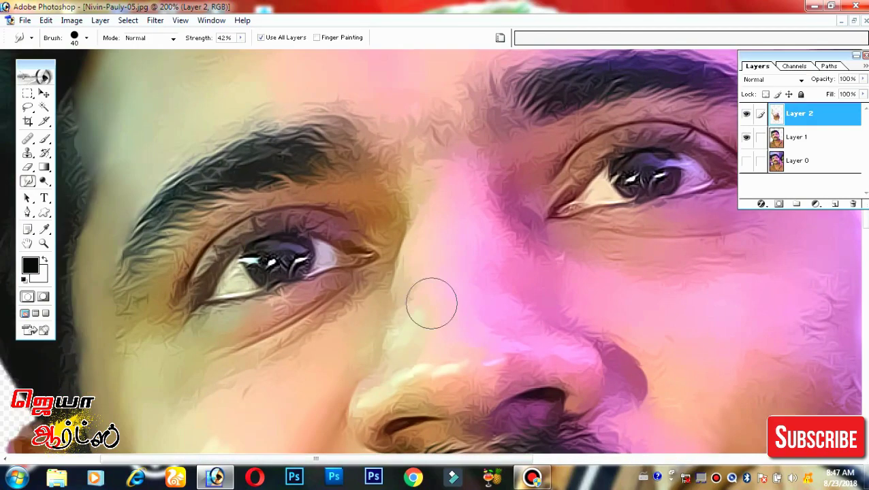
pyautogui.press('[')
pyautogui.press('[')
pyautogui.press('[')
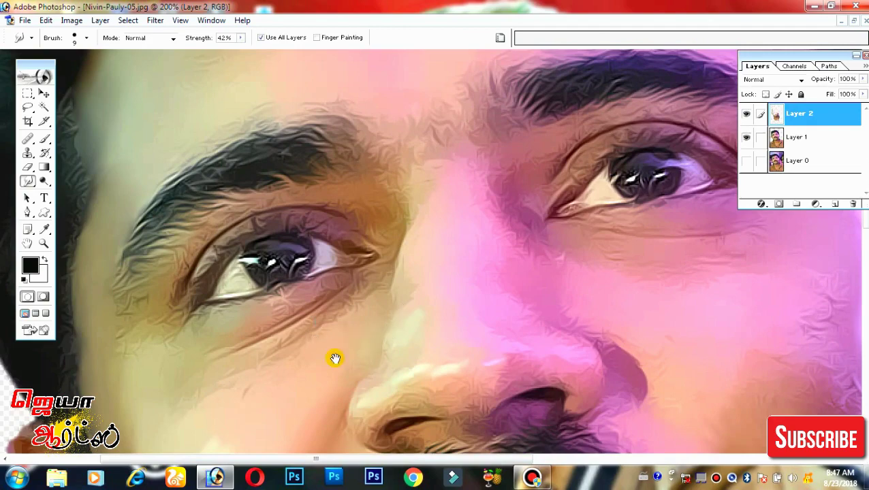
pyautogui.moveTo(335, 359); pyautogui.dragTo(382, 244)
pyautogui.press(']')
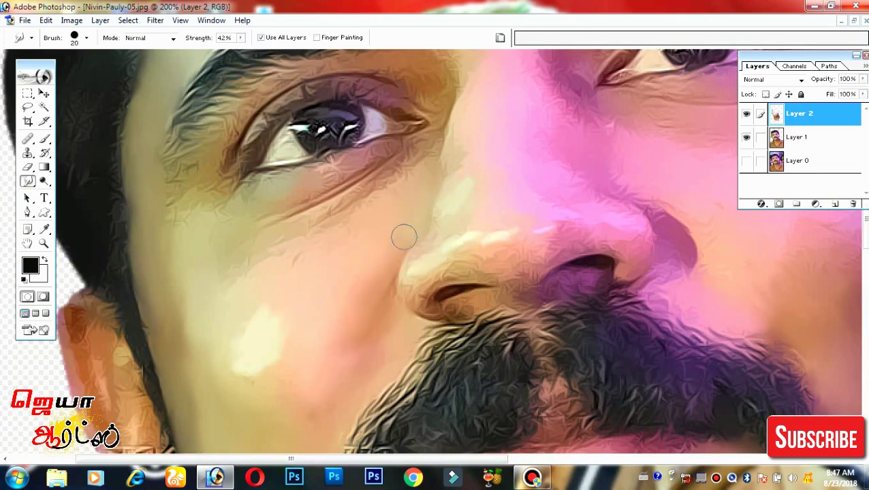
pyautogui.moveTo(413, 169); pyautogui.dragTo(287, 231)
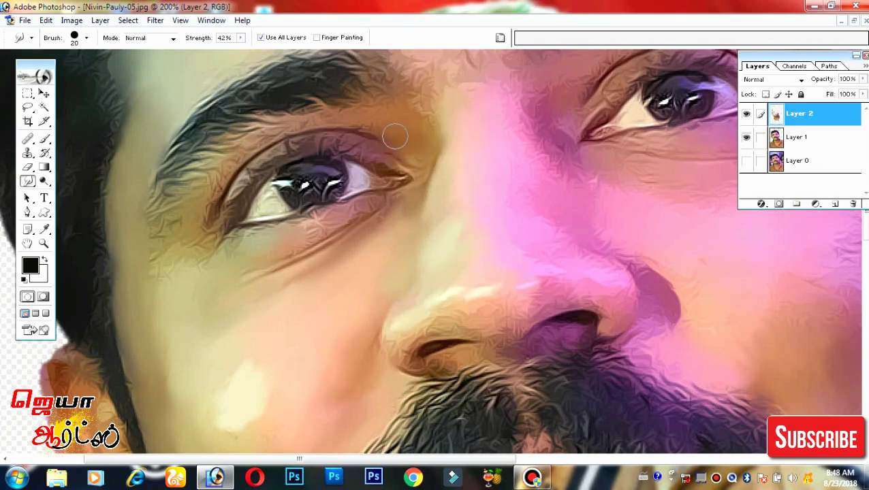
# At 400% zoom, smooth the strokes under the eye and along the lower eyelid.
pyautogui.hotkey('ctrl', '+')
pyautogui.hotkey('ctrl', '+')
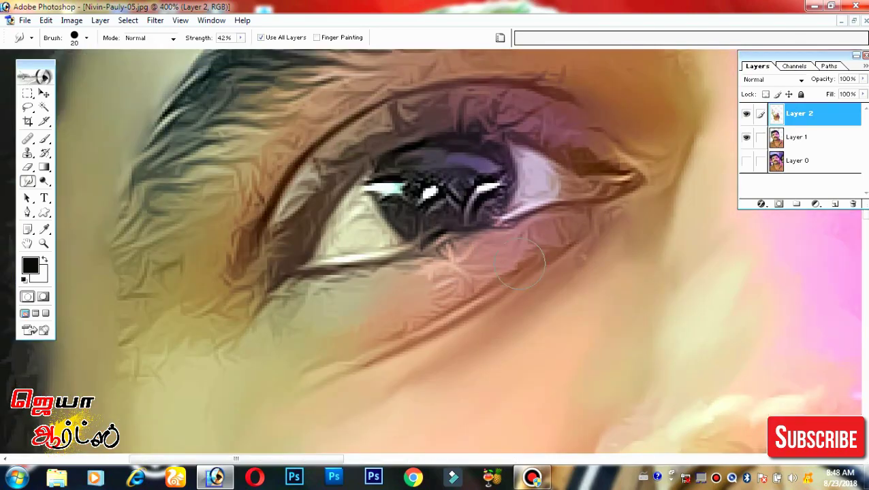
pyautogui.moveTo(577, 223)
pyautogui.mouseDown()
pyautogui.moveTo(401, 324)
pyautogui.moveTo(491, 276)
pyautogui.mouseUp()
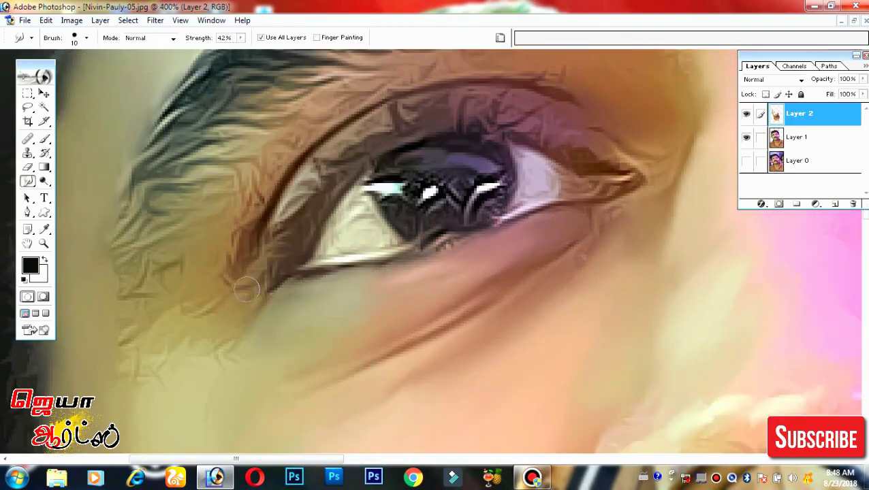
pyautogui.moveTo(247, 290); pyautogui.dragTo(193, 305)
pyautogui.scroll(1, 204, 361)
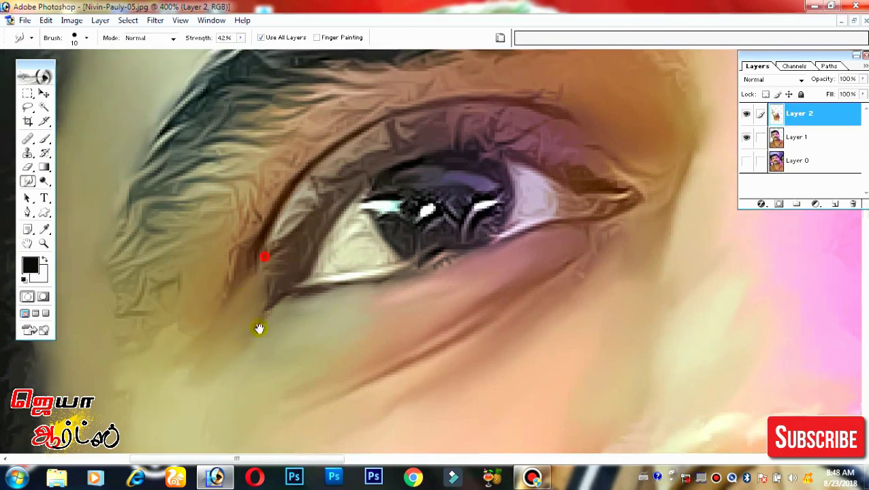
pyautogui.scroll(1, 247, 355)
# Smooth the upper eyelid, the outer lid crease and the skin above the eyelid.
pyautogui.moveTo(361, 204)
pyautogui.mouseDown()
pyautogui.moveTo(401, 227)
pyautogui.moveTo(528, 200)
pyautogui.moveTo(381, 194)
pyautogui.moveTo(548, 223)
pyautogui.moveTo(617, 251)
pyautogui.mouseUp()
pyautogui.moveTo(317, 235); pyautogui.dragTo(269, 310)
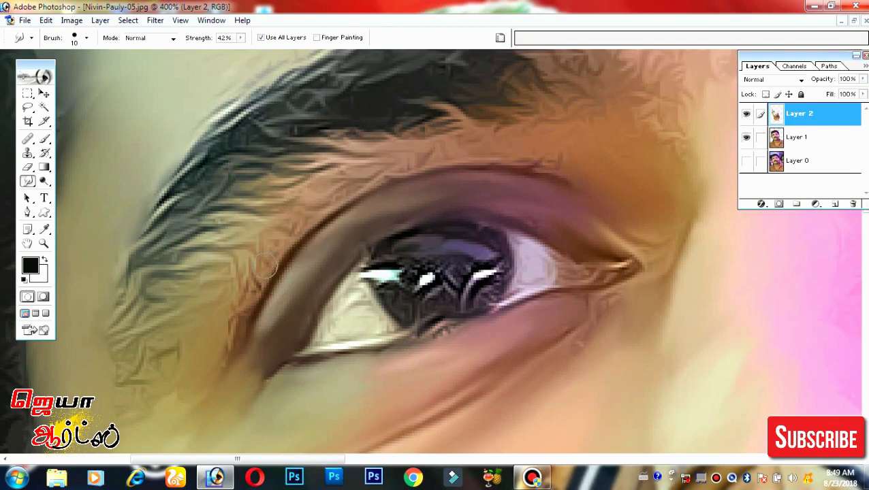
pyautogui.moveTo(266, 279); pyautogui.dragTo(232, 358)
pyautogui.moveTo(293, 211)
pyautogui.mouseDown()
pyautogui.moveTo(390, 178)
pyautogui.moveTo(282, 206)
pyautogui.mouseUp()
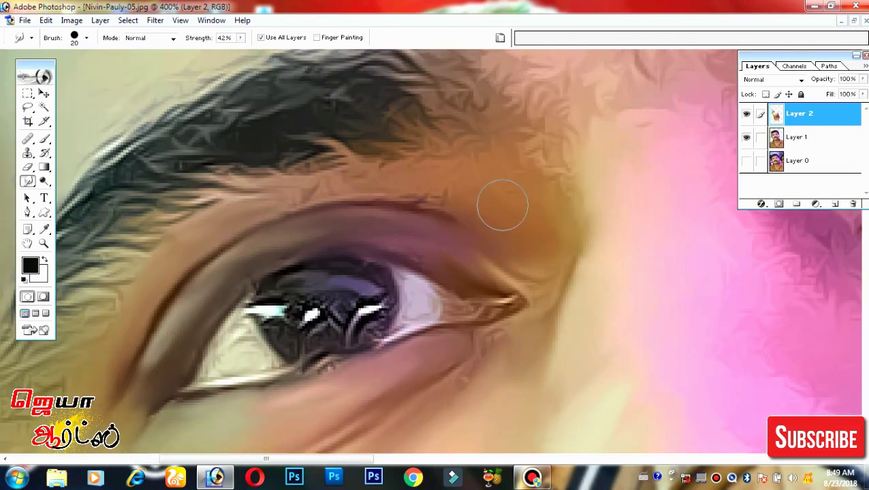
pyautogui.moveTo(502, 204)
pyautogui.mouseDown()
pyautogui.moveTo(458, 182)
pyautogui.moveTo(564, 164)
pyautogui.mouseUp()
pyautogui.moveTo(489, 361); pyautogui.dragTo(467, 395)
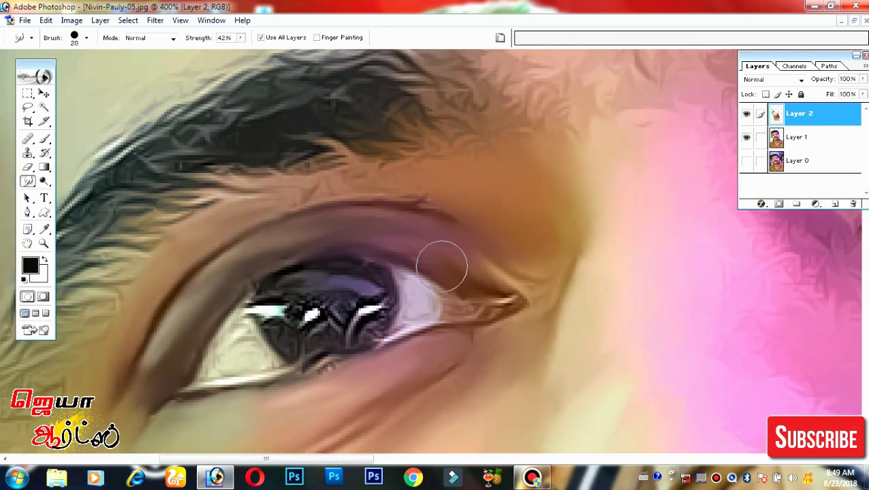
pyautogui.moveTo(308, 193); pyautogui.dragTo(391, 179)
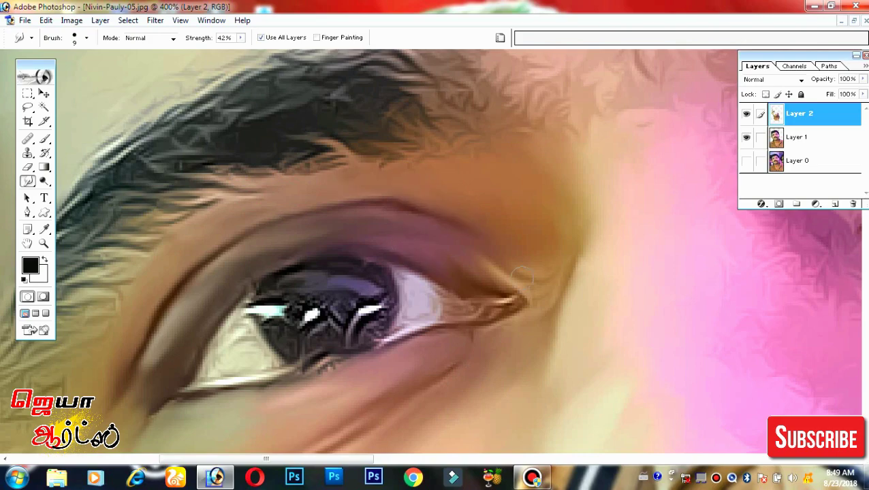
pyautogui.moveTo(483, 285); pyautogui.dragTo(326, 170)
pyautogui.moveTo(240, 38); pyautogui.dragTo(247, 54)
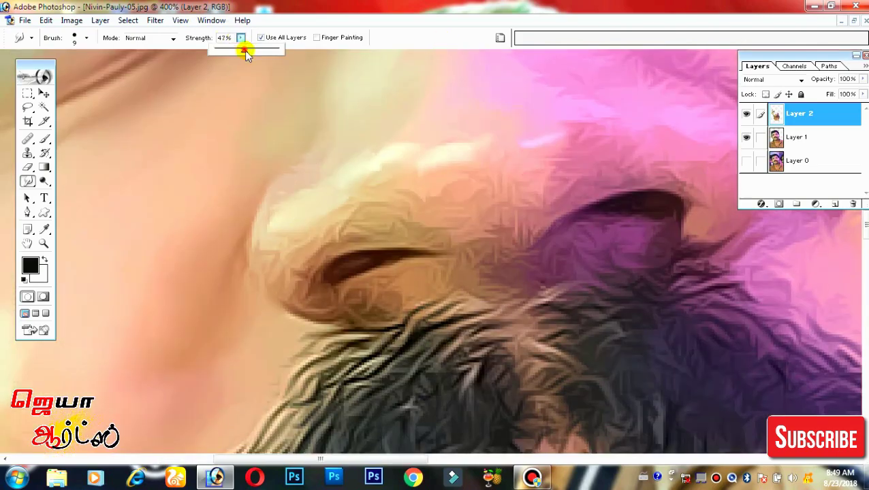
# At 77% smudge strength, smooth the nose outline and its left edge.
pyautogui.click(295, 214)
pyautogui.moveTo(262, 223); pyautogui.dragTo(281, 287)
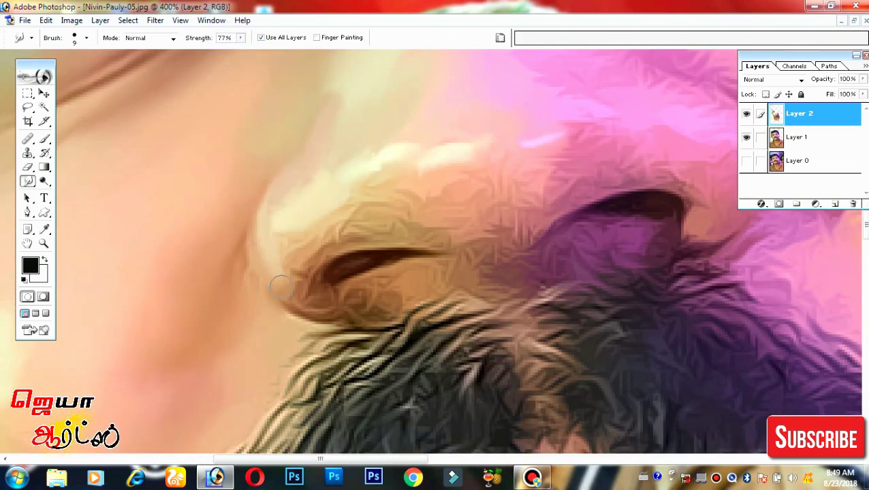
pyautogui.moveTo(249, 259); pyautogui.dragTo(265, 310)
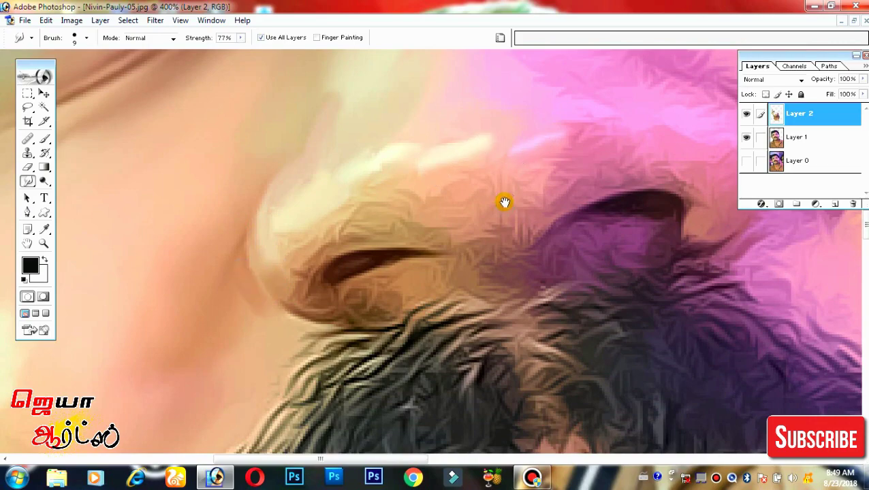
# At about 49% strength with a size-9 brush, smooth the nostril rims and skin beside the nose tip.
pyautogui.moveTo(504, 202); pyautogui.dragTo(409, 219)
pyautogui.moveTo(240, 37); pyautogui.dragTo(225, 53)
pyautogui.press('[')
pyautogui.press('[')
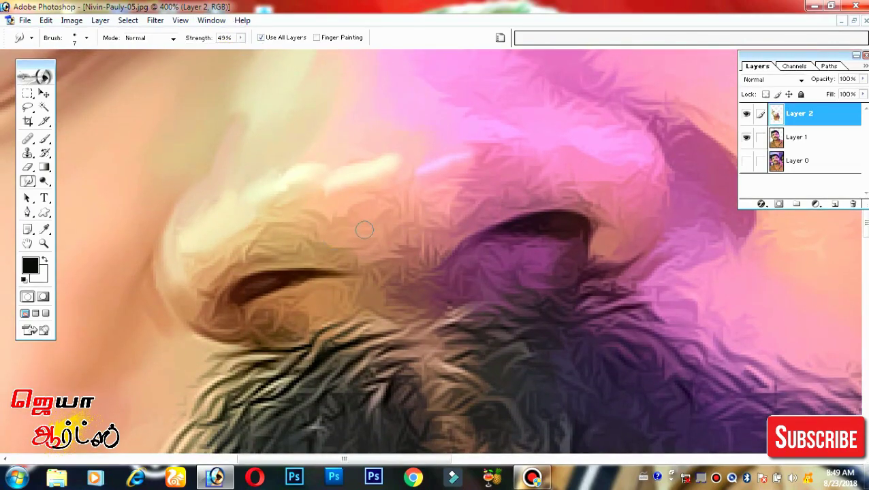
pyautogui.press('[')
pyautogui.press('[')
pyautogui.moveTo(470, 252); pyautogui.dragTo(542, 246)
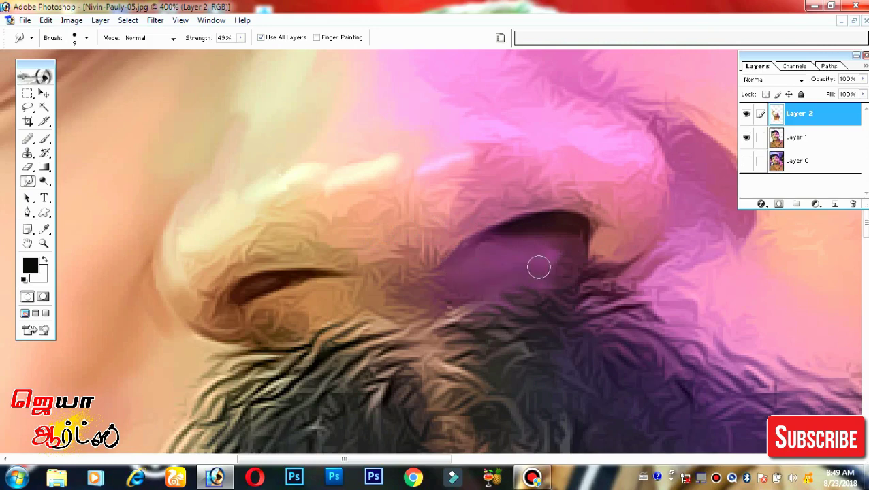
pyautogui.moveTo(231, 337)
pyautogui.mouseDown()
pyautogui.moveTo(204, 303)
pyautogui.moveTo(231, 327)
pyautogui.moveTo(213, 293)
pyautogui.moveTo(265, 235)
pyautogui.moveTo(245, 228)
pyautogui.mouseUp()
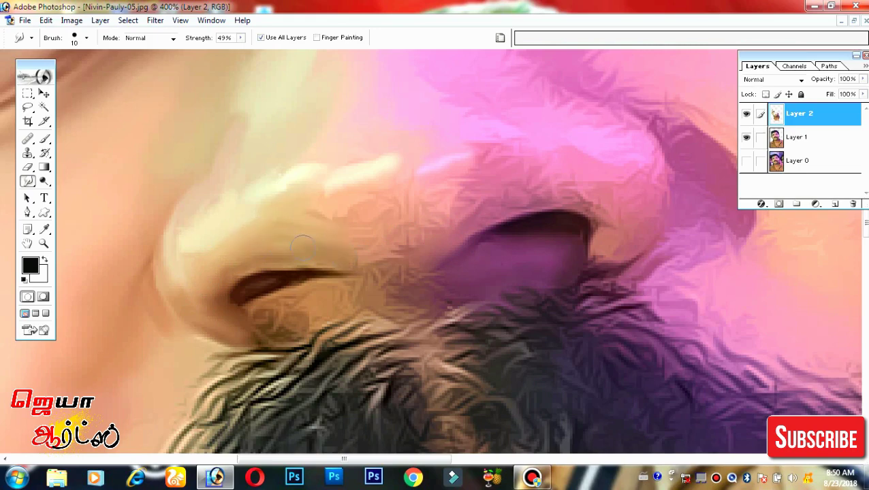
pyautogui.moveTo(350, 265); pyautogui.dragTo(402, 235)
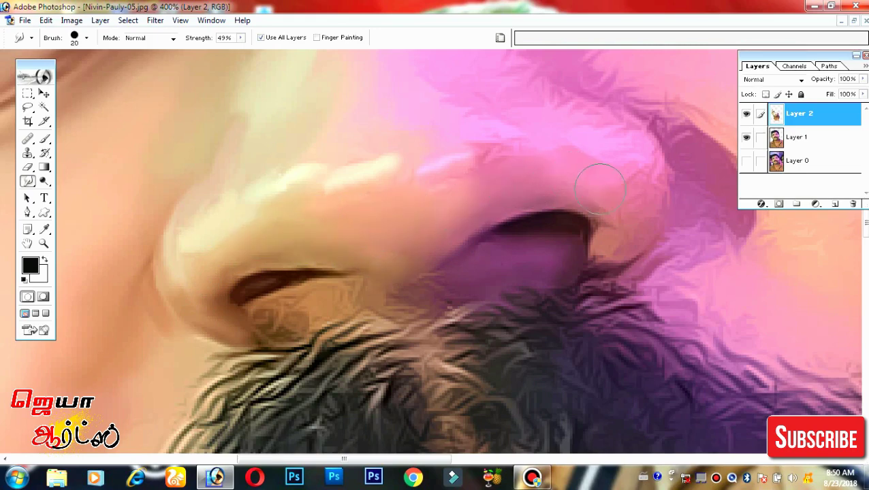
pyautogui.moveTo(598, 154); pyautogui.dragTo(682, 266)
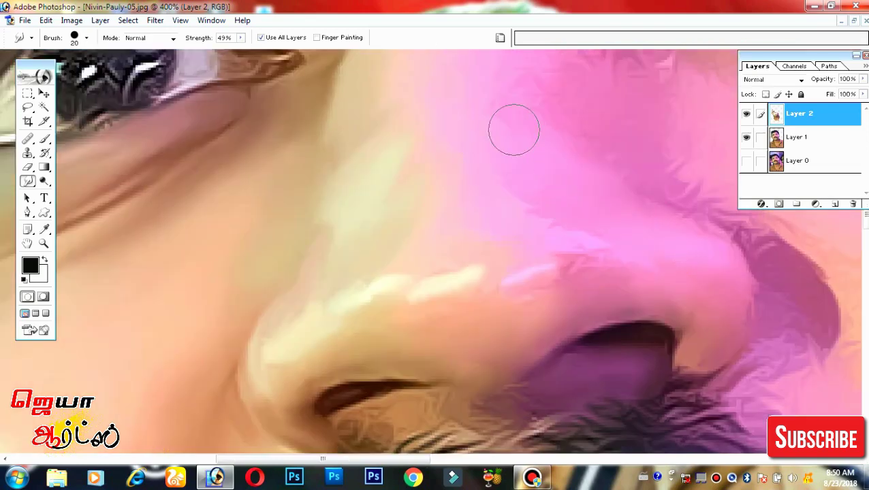
# Smooth the pink skin above the nostril crease.
pyautogui.moveTo(611, 258); pyautogui.dragTo(558, 229)
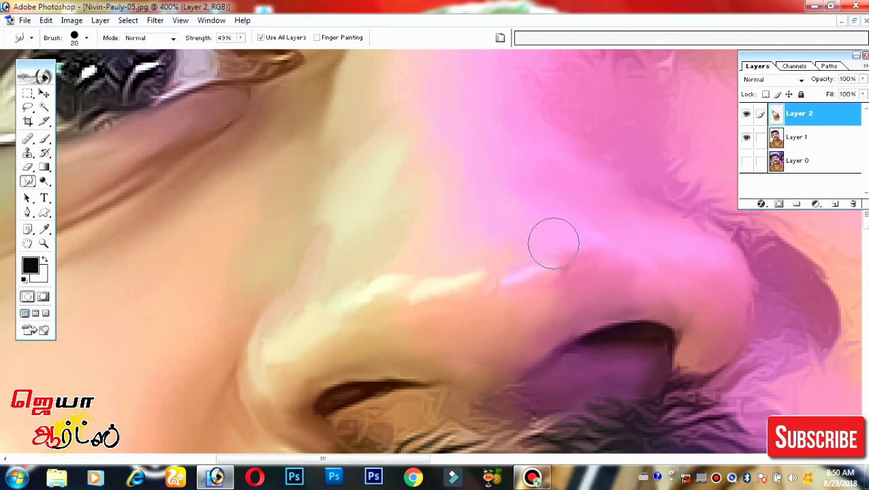
pyautogui.scroll(3, 549, 218)
pyautogui.scroll(1, 593, 293)
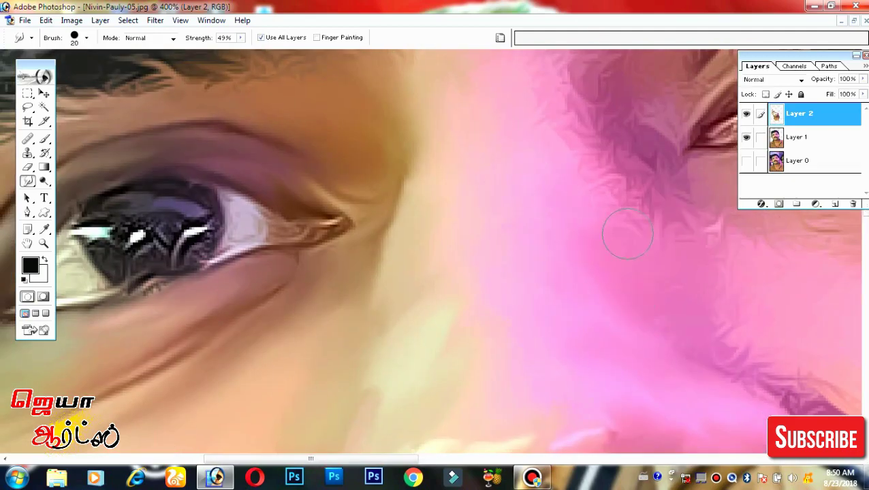
pyautogui.scroll(1, 637, 256)
pyautogui.scroll(-4, 545, 150)
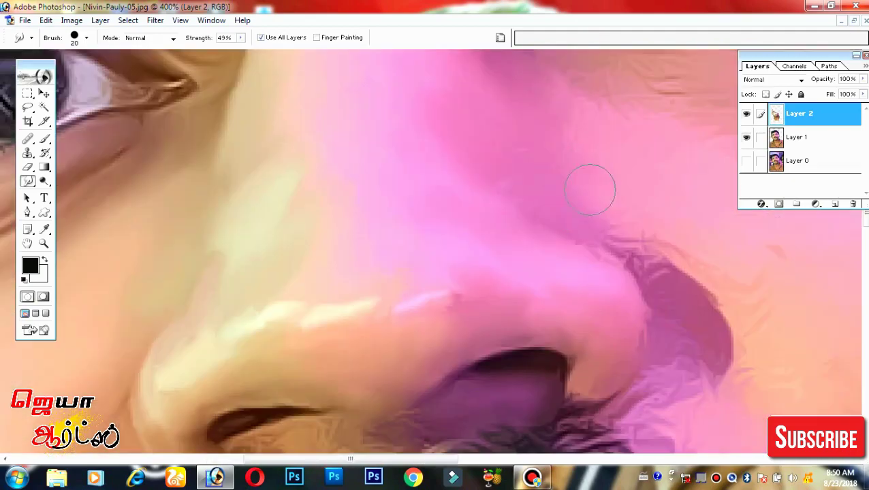
pyautogui.scroll(-2, 511, 162)
pyautogui.hscroll(2, 511, 162)
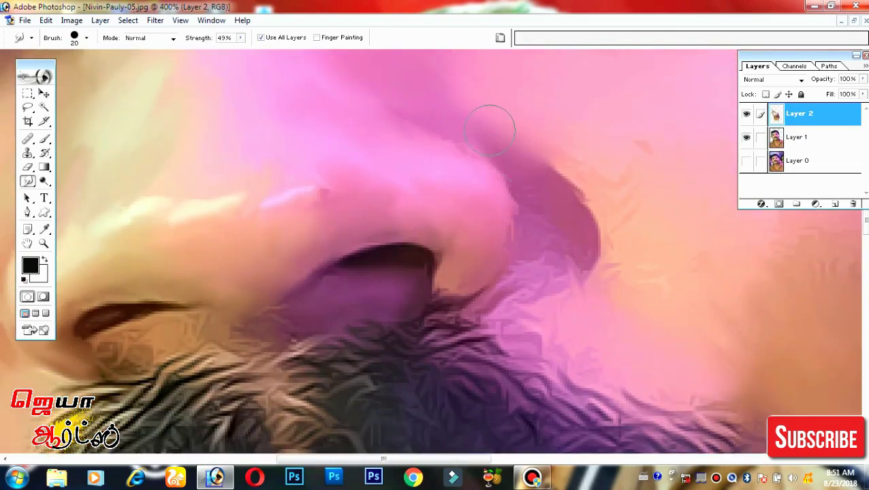
# Blend the moustache under the nostril into the pink skin, then set the brush to size 20.
pyautogui.moveTo(553, 237)
pyautogui.mouseDown()
pyautogui.moveTo(538, 286)
pyautogui.moveTo(562, 262)
pyautogui.mouseUp()
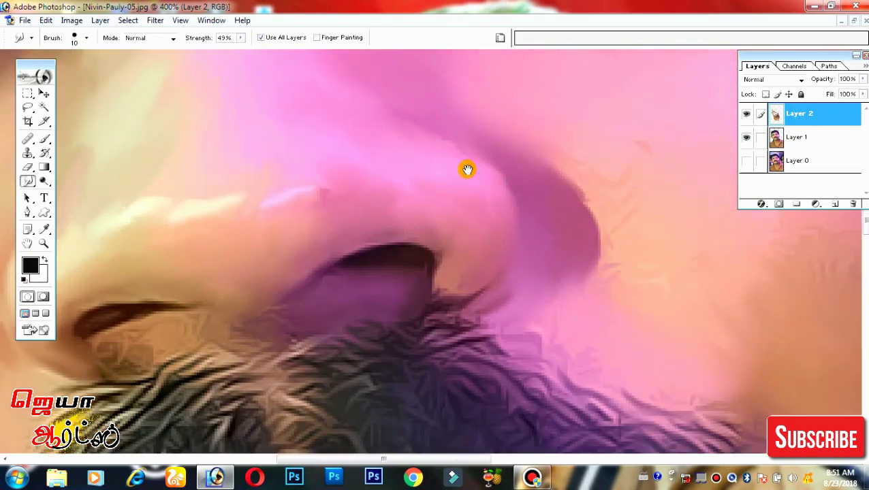
pyautogui.moveTo(468, 169); pyautogui.dragTo(545, 263)
pyautogui.hscroll(2, 456, 204)
pyautogui.scroll(-1, 456, 204)
pyautogui.scroll(-1, 425, 249)
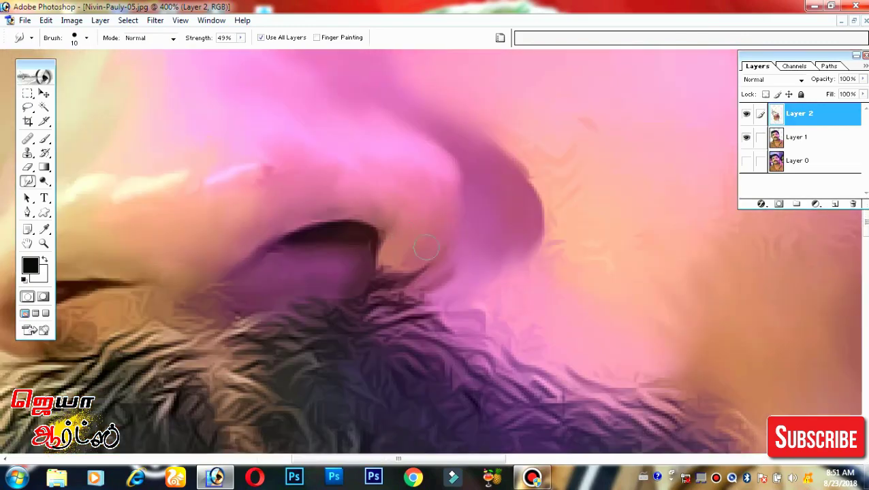
pyautogui.hscroll(-2, 366, 256)
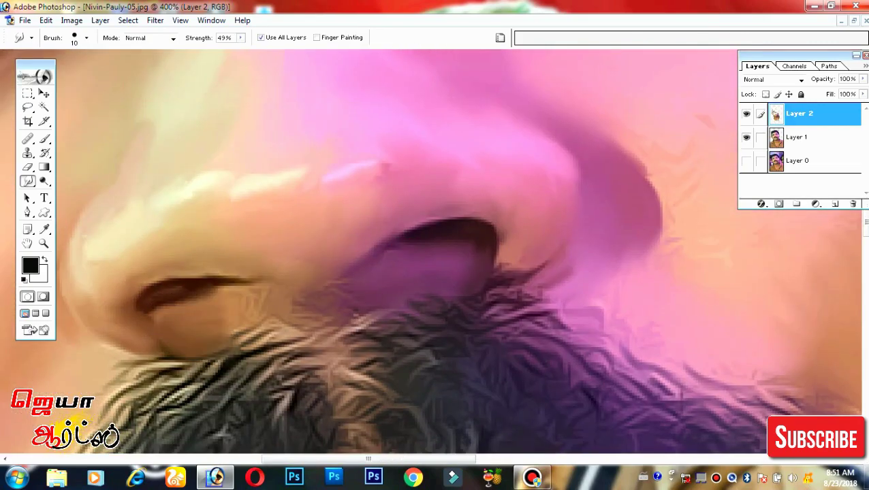
pyautogui.hscroll(3, 174, 311)
pyautogui.hscroll(2, 272, 293)
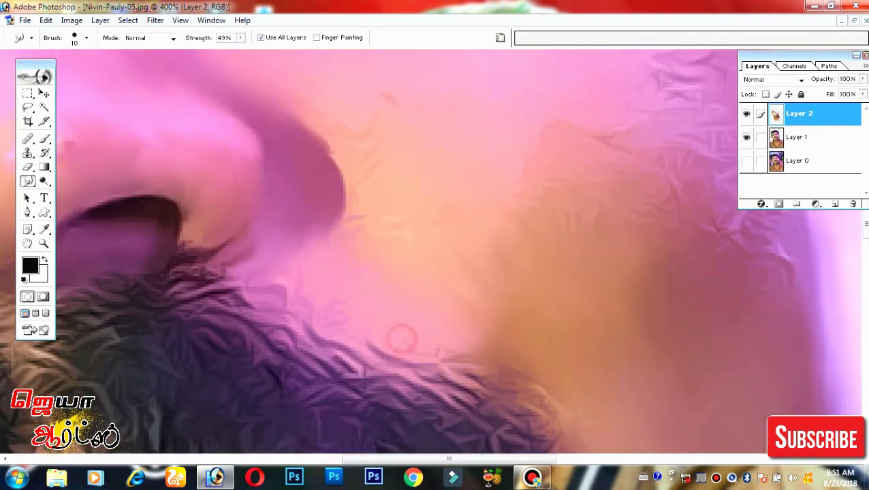
pyautogui.press(']')
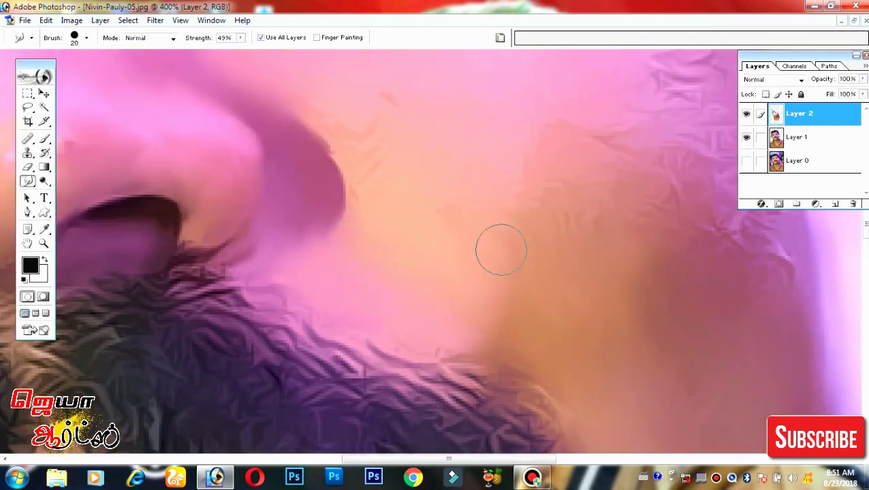
pyautogui.scroll(2, 477, 272)
pyautogui.hscroll(-1, 477, 273)
# Smooth the lower eyelid and under-eye skin of the second eye.
pyautogui.scroll(4, 476, 258)
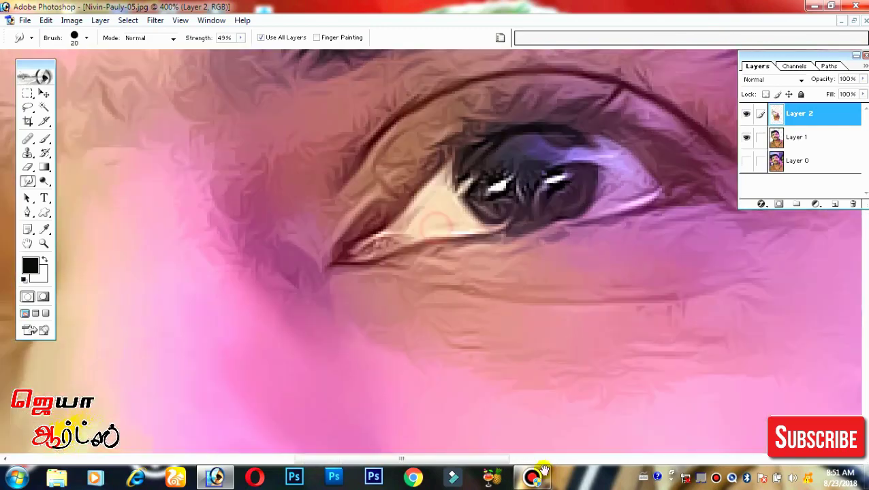
pyautogui.scroll(1, 375, 336)
pyautogui.hscroll(-1, 374, 336)
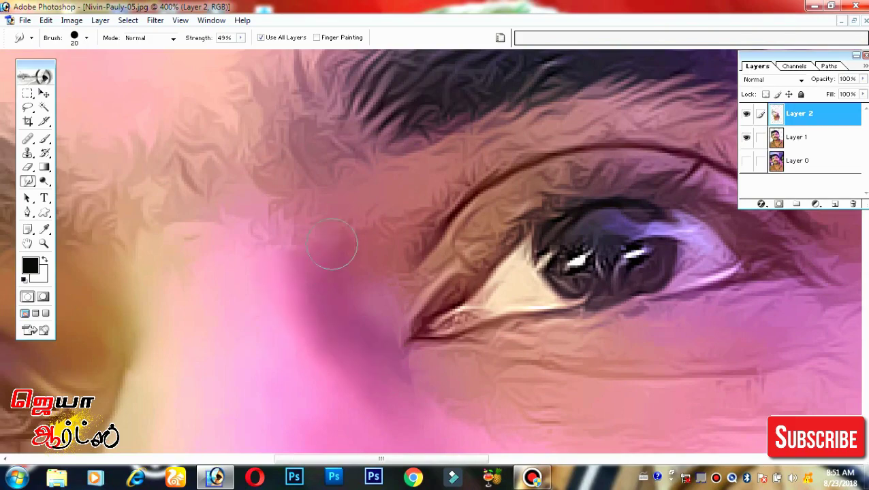
pyautogui.hscroll(2, 300, 286)
pyautogui.scroll(1, 300, 287)
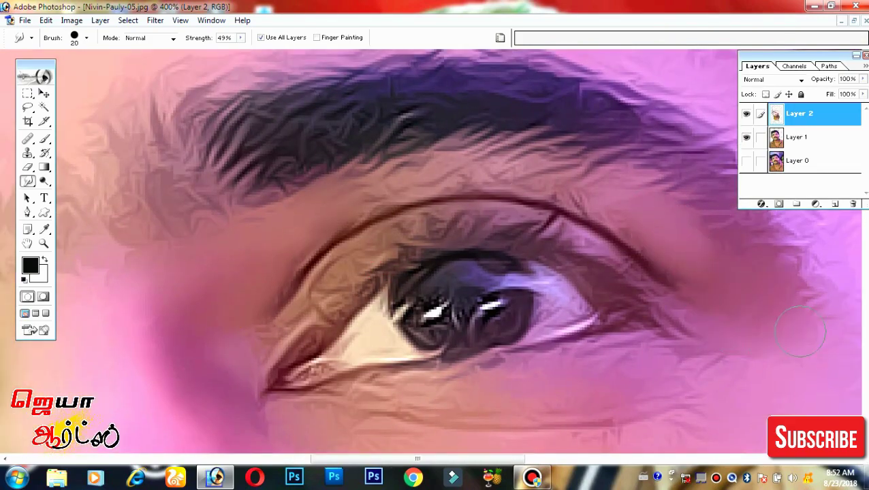
pyautogui.scroll(-2, 756, 365)
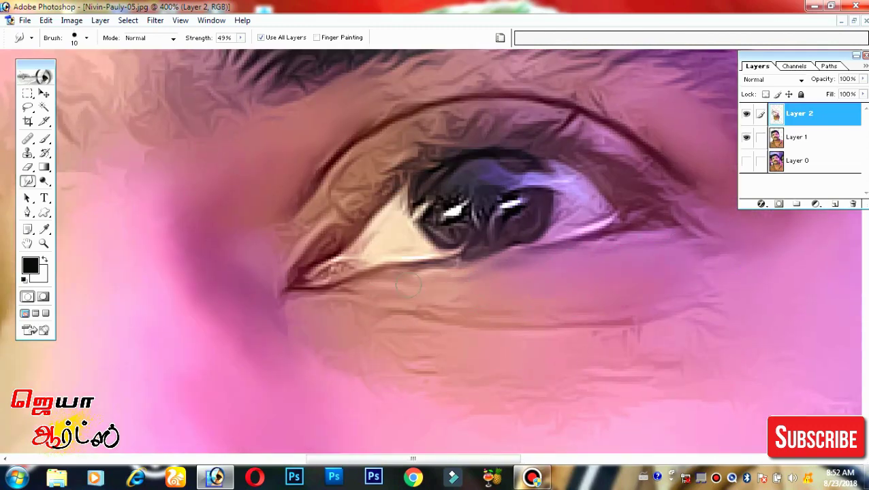
pyautogui.moveTo(406, 286); pyautogui.dragTo(477, 276)
pyautogui.moveTo(409, 316); pyautogui.dragTo(450, 312)
pyautogui.moveTo(341, 289)
pyautogui.mouseDown()
pyautogui.moveTo(320, 252)
pyautogui.moveTo(354, 252)
pyautogui.mouseUp()
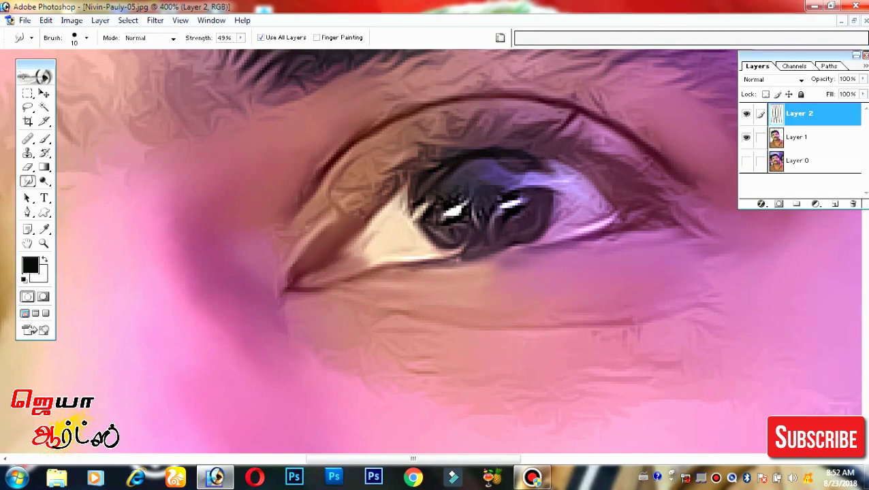
# Smooth the upper eyelid skin above the lashes and the outer eye corner.
pyautogui.moveTo(299, 238); pyautogui.dragTo(313, 163)
pyautogui.moveTo(334, 198)
pyautogui.mouseDown()
pyautogui.moveTo(477, 120)
pyautogui.moveTo(613, 160)
pyautogui.mouseUp()
pyautogui.moveTo(504, 112); pyautogui.dragTo(599, 153)
pyautogui.moveTo(606, 191)
pyautogui.mouseDown()
pyautogui.moveTo(683, 194)
pyautogui.moveTo(661, 221)
pyautogui.mouseUp()
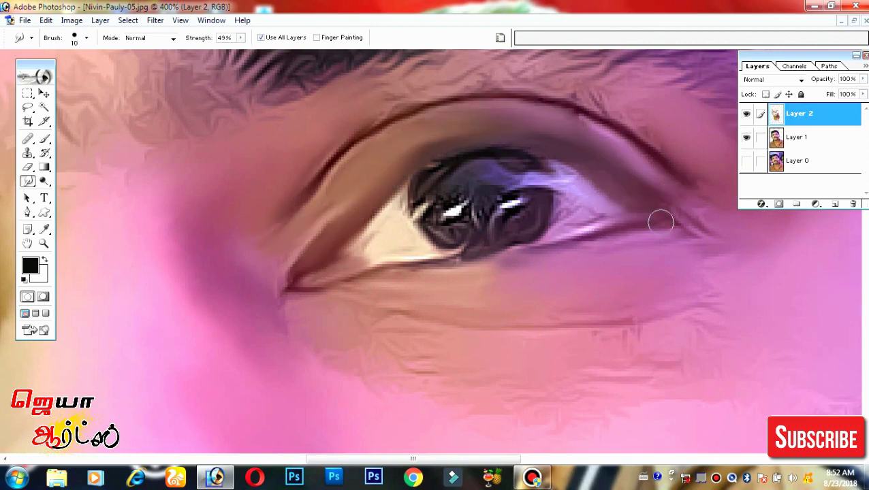
pyautogui.moveTo(361, 117); pyautogui.dragTo(402, 186)
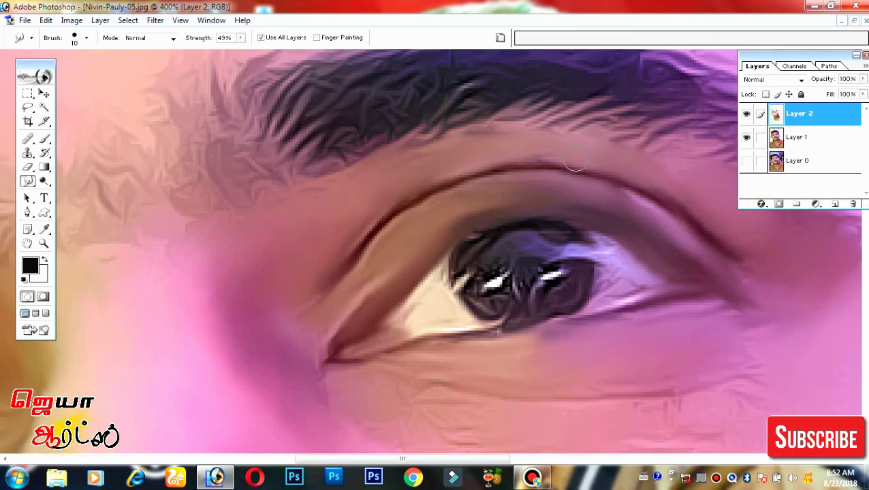
# Smooth the texture lines on the cheek beneath the eye.
pyautogui.moveTo(839, 419); pyautogui.dragTo(733, 272)
pyautogui.moveTo(239, 269); pyautogui.dragTo(396, 298)
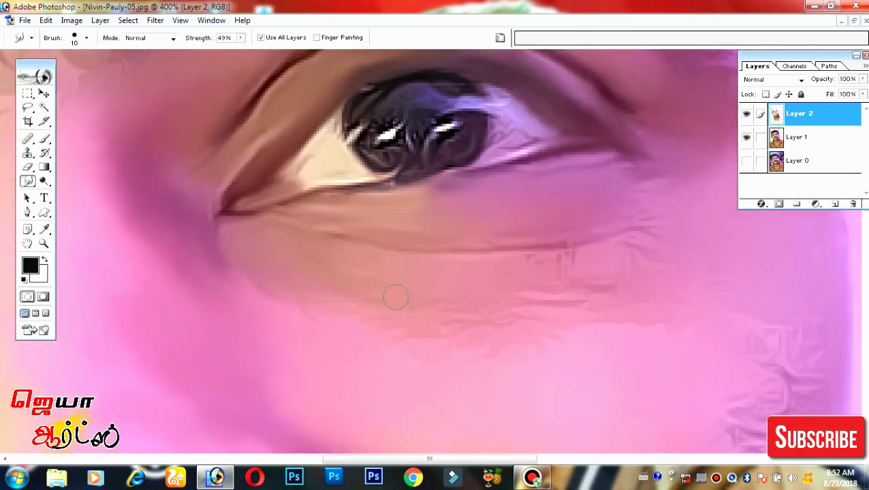
pyautogui.moveTo(443, 315)
pyautogui.mouseDown()
pyautogui.moveTo(592, 289)
pyautogui.moveTo(653, 217)
pyautogui.mouseUp()
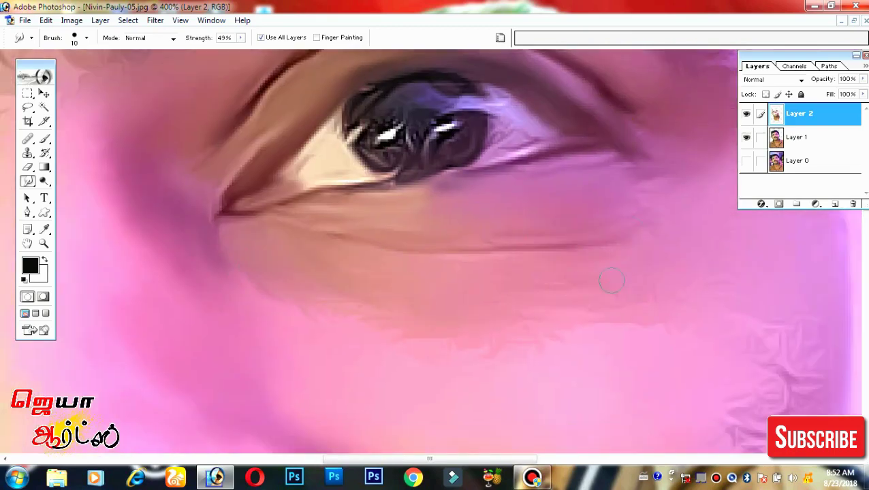
pyautogui.moveTo(611, 280); pyautogui.dragTo(623, 179)
pyautogui.press(']')
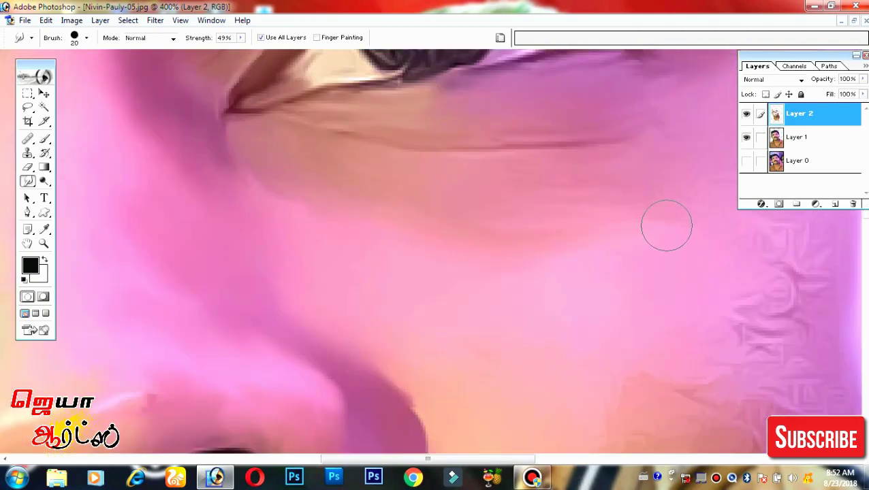
# With a size-20 brush, smudge away the feathery streaks on the lower outer cheek.
pyautogui.moveTo(666, 225); pyautogui.dragTo(576, 195)
pyautogui.moveTo(347, 162); pyautogui.dragTo(198, 97)
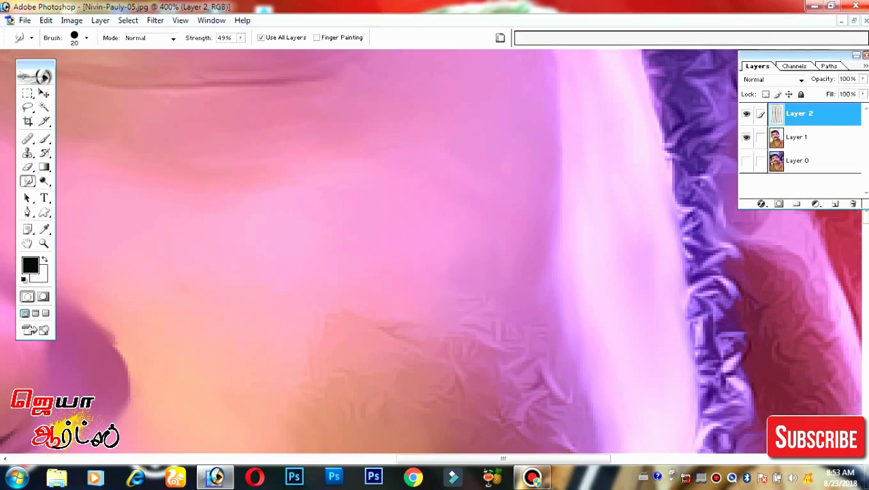
pyautogui.moveTo(403, 314); pyautogui.dragTo(350, 171)
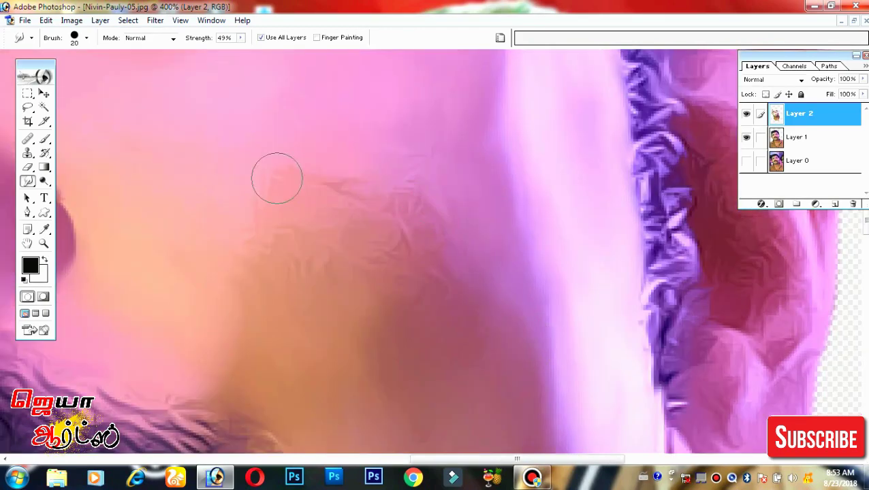
pyautogui.moveTo(318, 280)
pyautogui.mouseDown()
pyautogui.moveTo(323, 174)
pyautogui.moveTo(429, 168)
pyautogui.mouseUp()
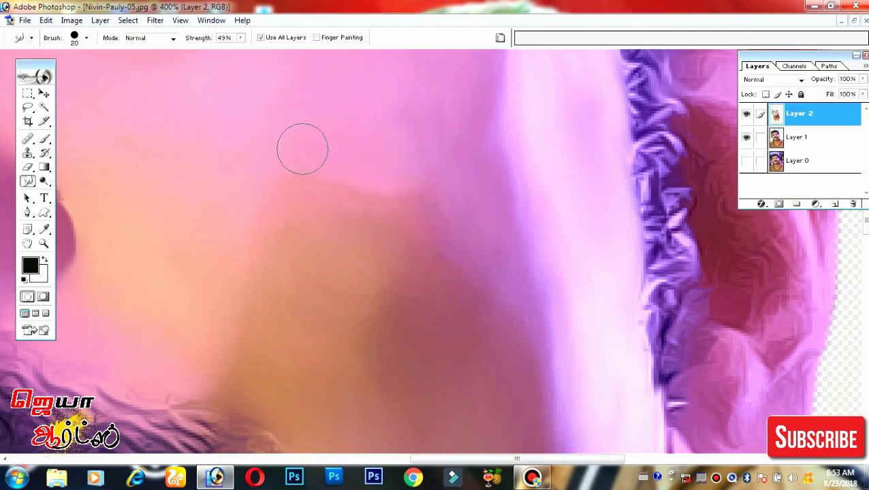
pyautogui.moveTo(302, 146); pyautogui.dragTo(231, 95)
pyautogui.hotkey('ctrl', '-')
pyautogui.hotkey('ctrl', '-')
pyautogui.hotkey('ctrl', '-')
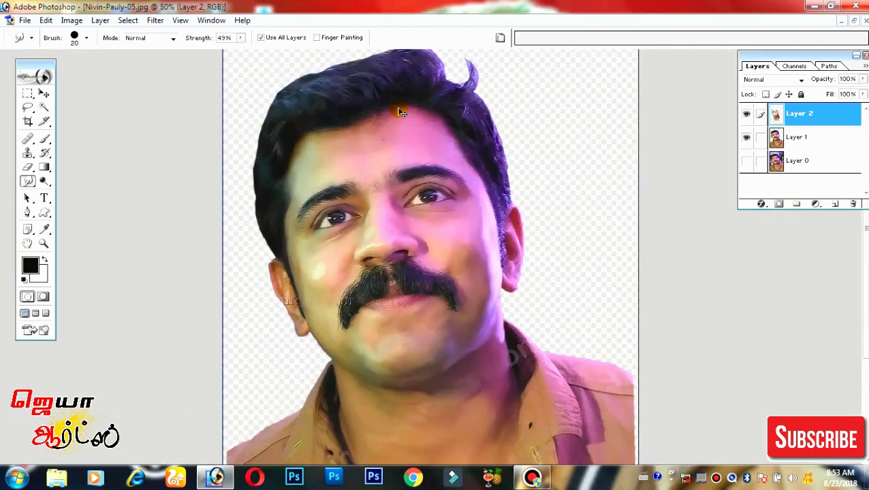
# Zoomed in with a smaller brush, smudge the pink skin edge into the hair.
pyautogui.hotkey('ctrl', '+')
pyautogui.hotkey('ctrl', '+')
pyautogui.hotkey('ctrl', '+')
pyautogui.hotkey('ctrl', '+')
pyautogui.hotkey('ctrl', '+')
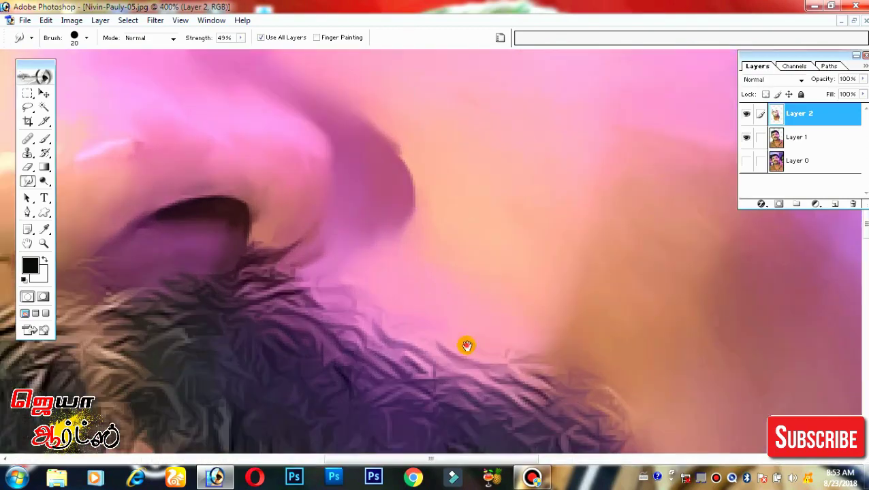
pyautogui.moveTo(467, 346); pyautogui.dragTo(554, 204)
pyautogui.press('[')
pyautogui.press('[')
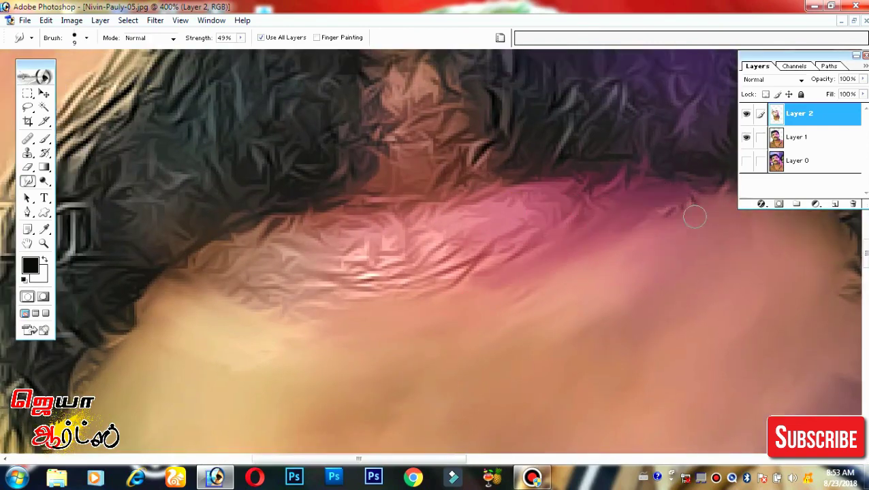
pyautogui.moveTo(518, 194)
pyautogui.mouseDown()
pyautogui.moveTo(414, 252)
pyautogui.moveTo(563, 182)
pyautogui.moveTo(494, 256)
pyautogui.mouseUp()
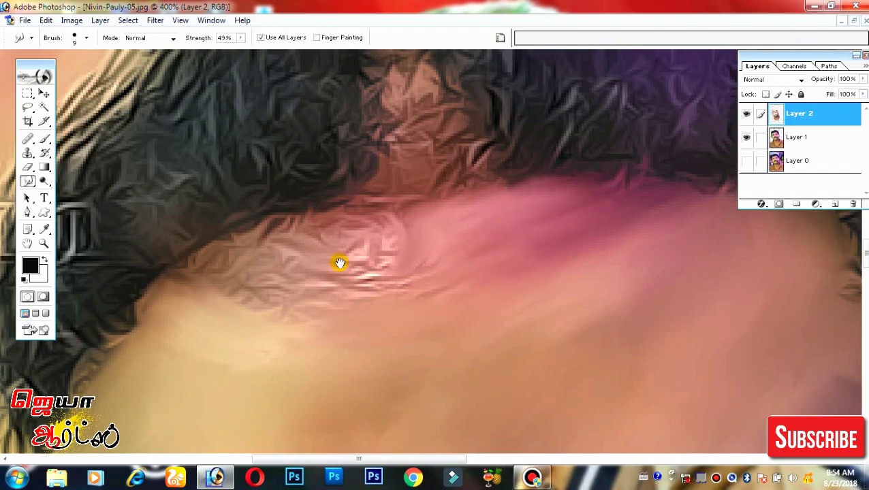
pyautogui.moveTo(340, 263); pyautogui.dragTo(530, 290)
# With a larger brush, blend the hair tones down into the pink skin edge.
pyautogui.press(']')
pyautogui.press(']')
pyautogui.moveTo(436, 272)
pyautogui.mouseDown()
pyautogui.moveTo(491, 232)
pyautogui.moveTo(560, 259)
pyautogui.moveTo(431, 281)
pyautogui.moveTo(498, 345)
pyautogui.moveTo(544, 285)
pyautogui.mouseUp()
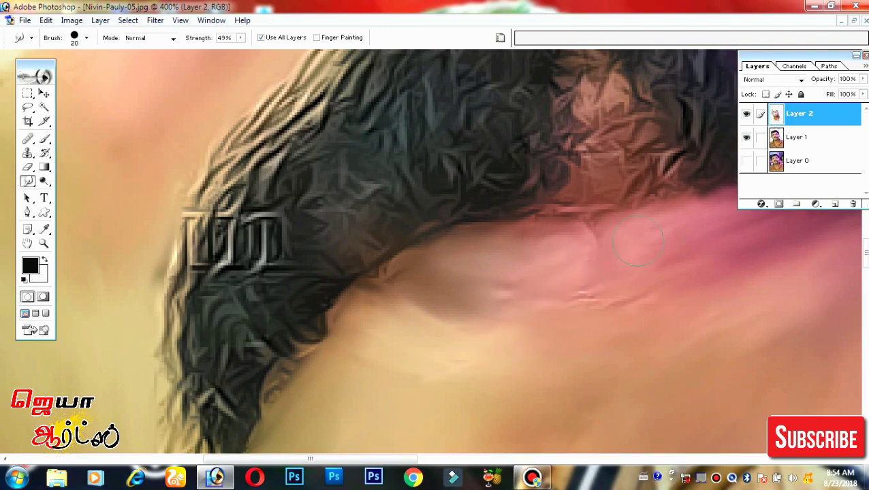
pyautogui.moveTo(591, 237); pyautogui.dragTo(525, 314)
pyautogui.moveTo(656, 300); pyautogui.dragTo(608, 374)
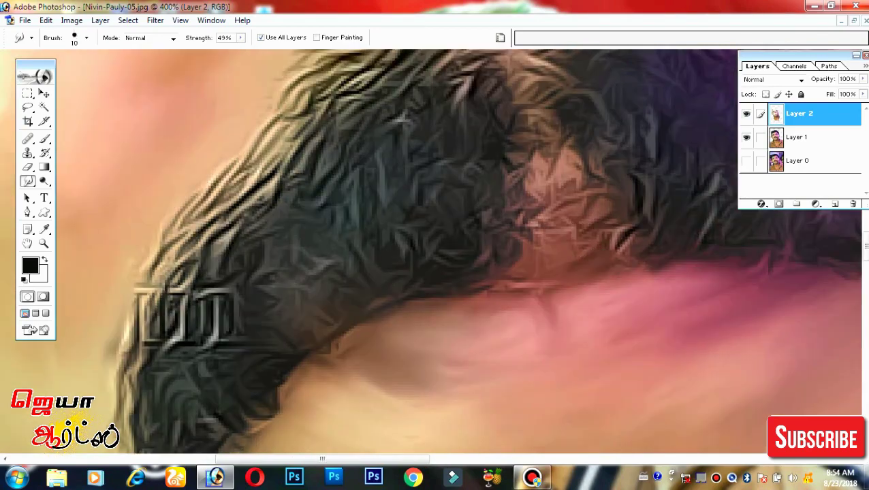
pyautogui.moveTo(599, 246); pyautogui.dragTo(509, 257)
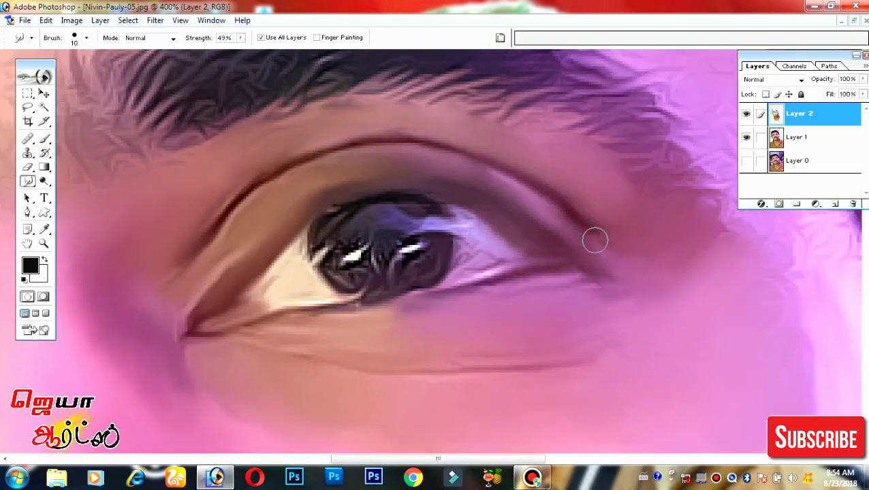
# Smudge light pink into the red ear edge and soften the ear-to-hair border.
pyautogui.moveTo(595, 240); pyautogui.dragTo(659, 327)
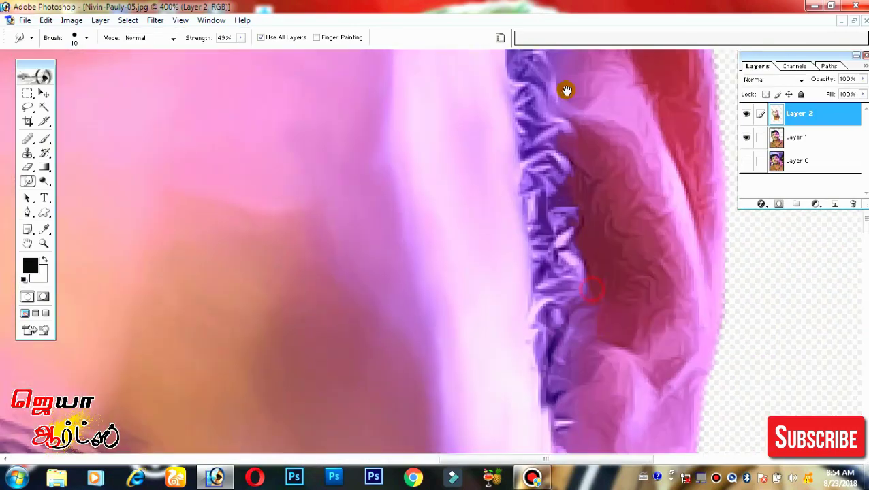
pyautogui.moveTo(563, 87); pyautogui.dragTo(508, 271)
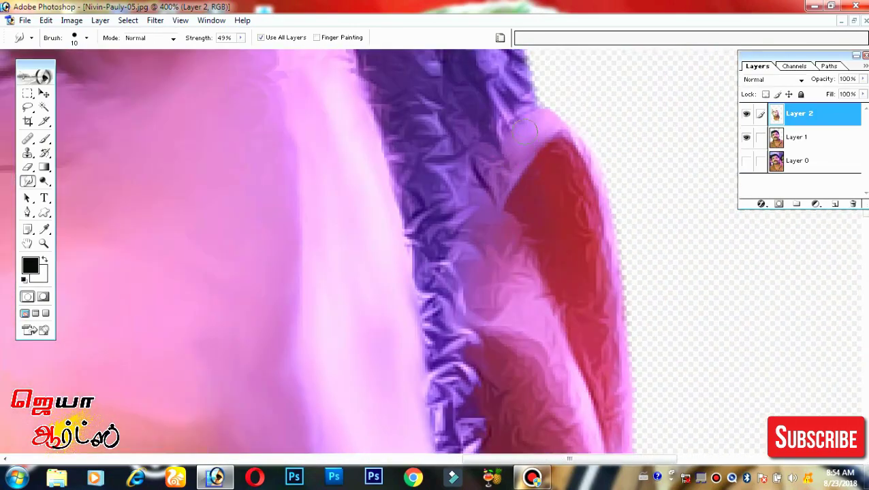
pyautogui.moveTo(532, 129)
pyautogui.mouseDown()
pyautogui.moveTo(525, 196)
pyautogui.moveTo(600, 295)
pyautogui.mouseUp()
pyautogui.moveTo(593, 205); pyautogui.dragTo(620, 430)
pyautogui.moveTo(570, 273); pyautogui.dragTo(613, 449)
# Blend the swirly red texture inside the ear and its lower part into smooth paint.
pyautogui.moveTo(497, 253)
pyautogui.mouseDown()
pyautogui.moveTo(578, 385)
pyautogui.moveTo(538, 282)
pyautogui.mouseUp()
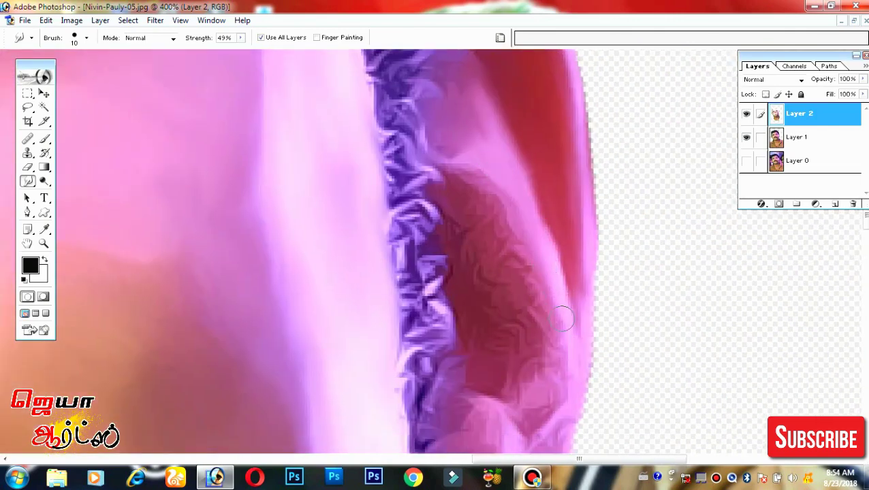
pyautogui.moveTo(565, 313); pyautogui.dragTo(560, 365)
pyautogui.moveTo(456, 208); pyautogui.dragTo(506, 250)
pyautogui.moveTo(435, 228)
pyautogui.mouseDown()
pyautogui.moveTo(452, 219)
pyautogui.moveTo(465, 311)
pyautogui.mouseUp()
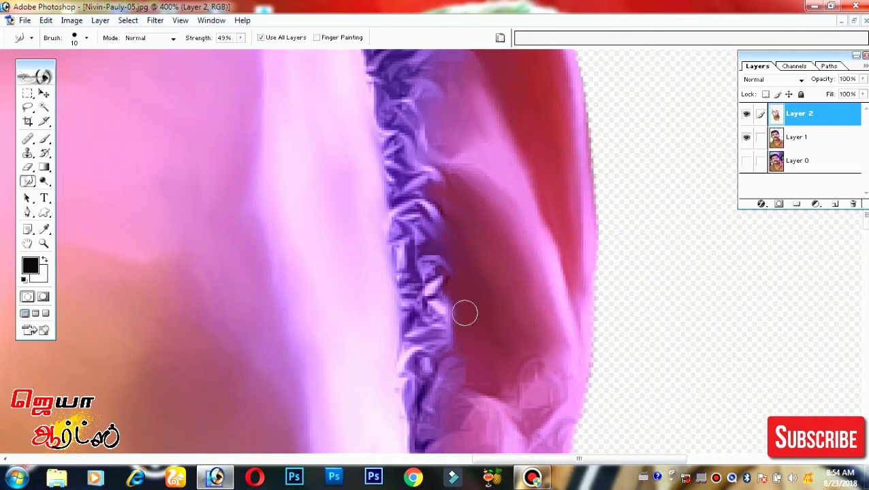
pyautogui.moveTo(525, 371)
pyautogui.mouseDown()
pyautogui.moveTo(551, 227)
pyautogui.moveTo(506, 230)
pyautogui.mouseUp()
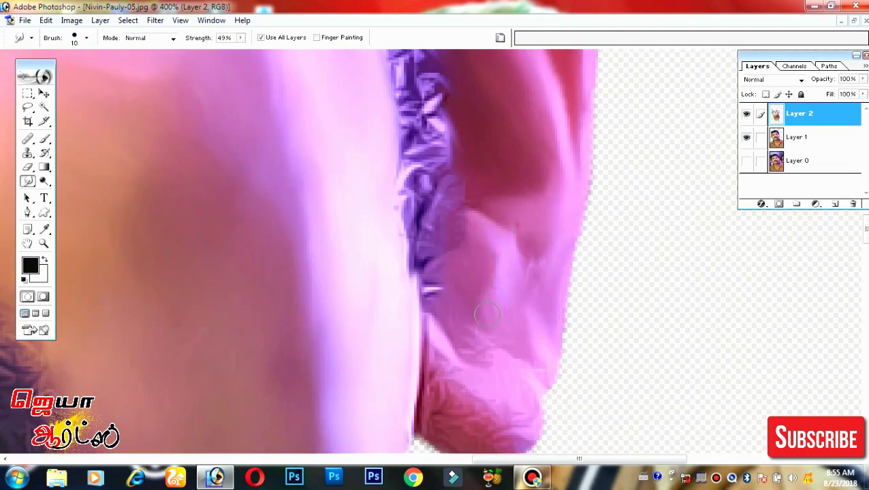
pyautogui.moveTo(488, 315)
pyautogui.mouseDown()
pyautogui.moveTo(458, 360)
pyautogui.moveTo(506, 373)
pyautogui.moveTo(522, 422)
pyautogui.moveTo(528, 276)
pyautogui.moveTo(481, 255)
pyautogui.moveTo(460, 286)
pyautogui.moveTo(582, 334)
pyautogui.moveTo(556, 182)
pyautogui.moveTo(517, 225)
pyautogui.moveTo(349, 248)
pyautogui.moveTo(630, 241)
pyautogui.mouseUp()
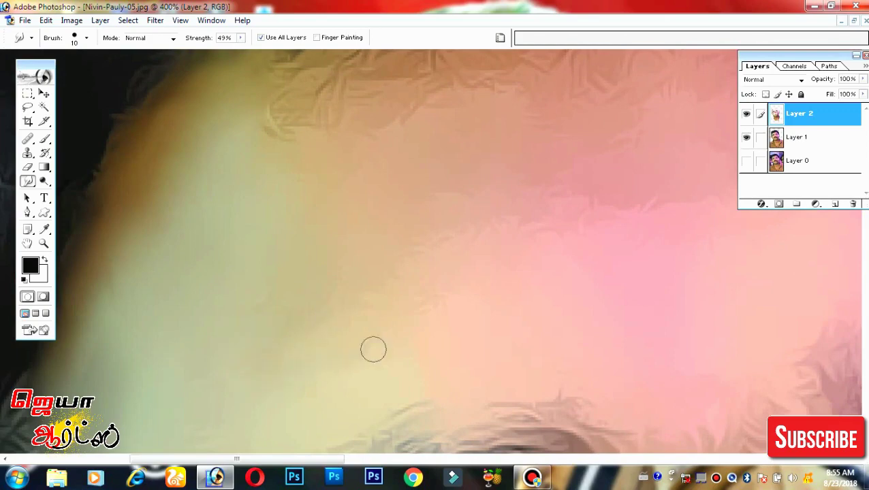
# Enlarge the Smudge brush to 40 px and smear forehead skin into the hair edge.
pyautogui.scroll(-2, 283, 317)
pyautogui.press(']')
pyautogui.scroll(2, 432, 248)
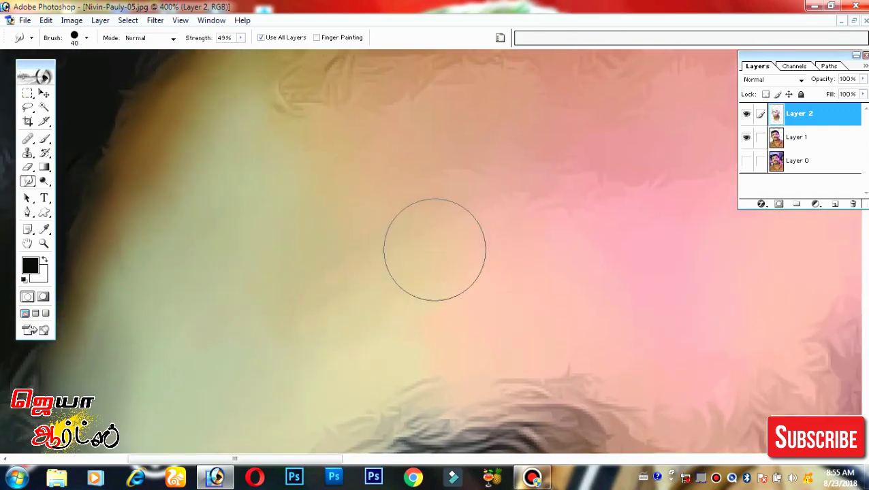
pyautogui.scroll(-5, 301, 236)
pyautogui.moveTo(419, 211); pyautogui.dragTo(579, 143)
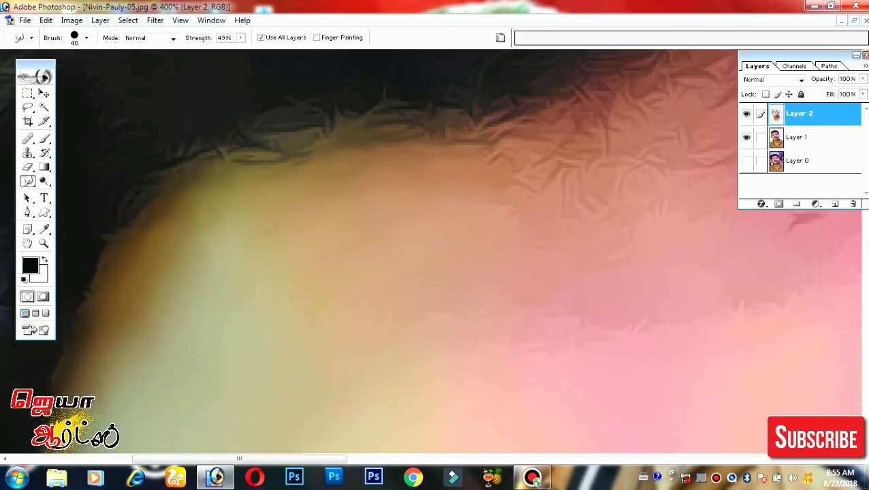
pyautogui.scroll(5, 478, 211)
pyautogui.moveTo(478, 211); pyautogui.dragTo(586, 151)
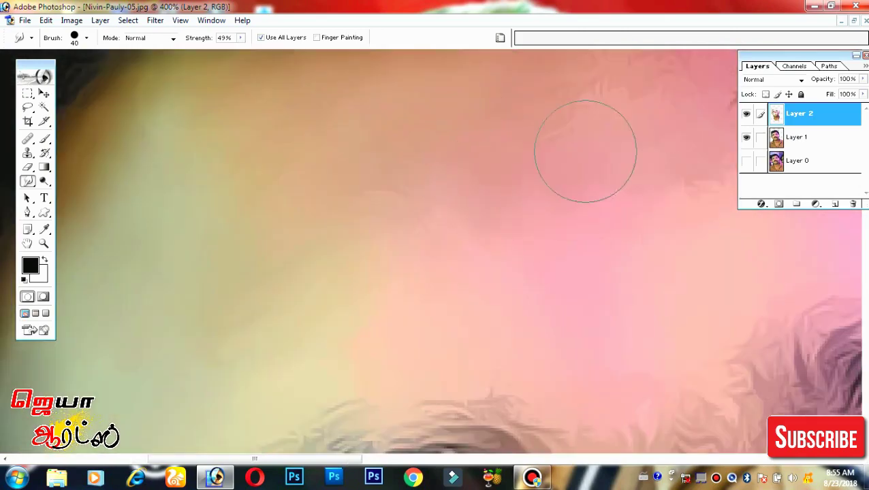
# Smooth the pink temple skin along the hairline, pushing it over the hair texture.
pyautogui.scroll(-5, 287, 177)
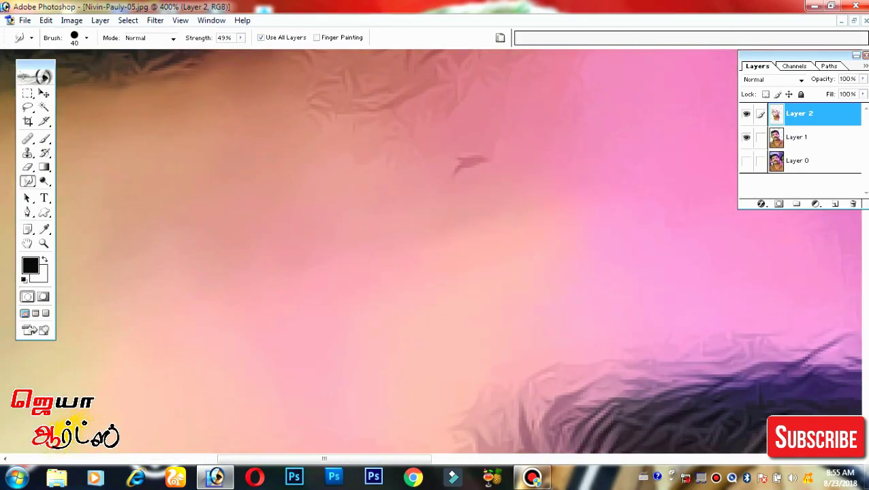
pyautogui.moveTo(534, 196)
pyautogui.mouseDown()
pyautogui.moveTo(416, 291)
pyautogui.moveTo(388, 224)
pyautogui.moveTo(476, 233)
pyautogui.moveTo(517, 150)
pyautogui.mouseUp()
pyautogui.scroll(-2, 535, 236)
pyautogui.moveTo(462, 178); pyautogui.dragTo(624, 188)
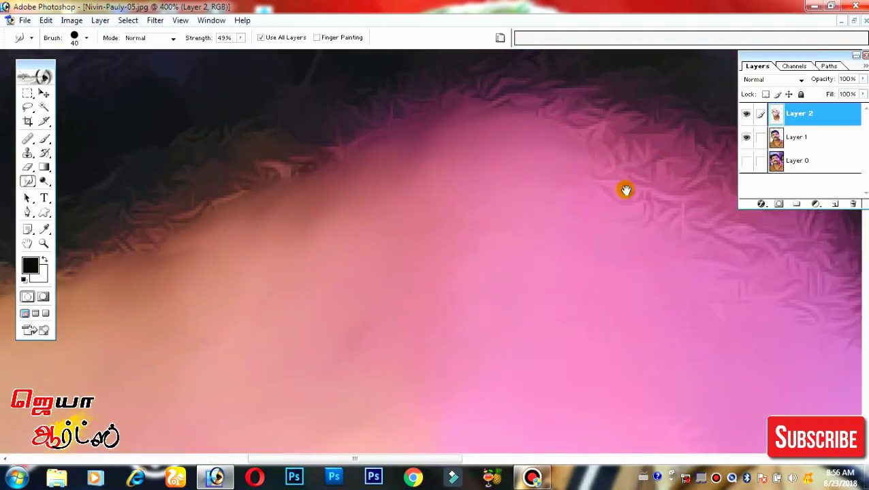
pyautogui.hscroll(3, 625, 188)
pyautogui.moveTo(419, 156)
pyautogui.mouseDown()
pyautogui.moveTo(576, 180)
pyautogui.moveTo(565, 299)
pyautogui.mouseUp()
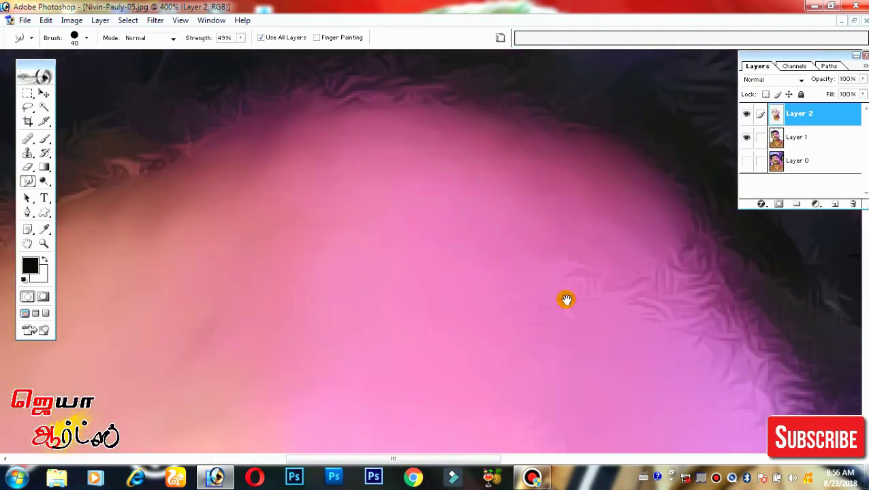
pyautogui.hscroll(-3, 545, 193)
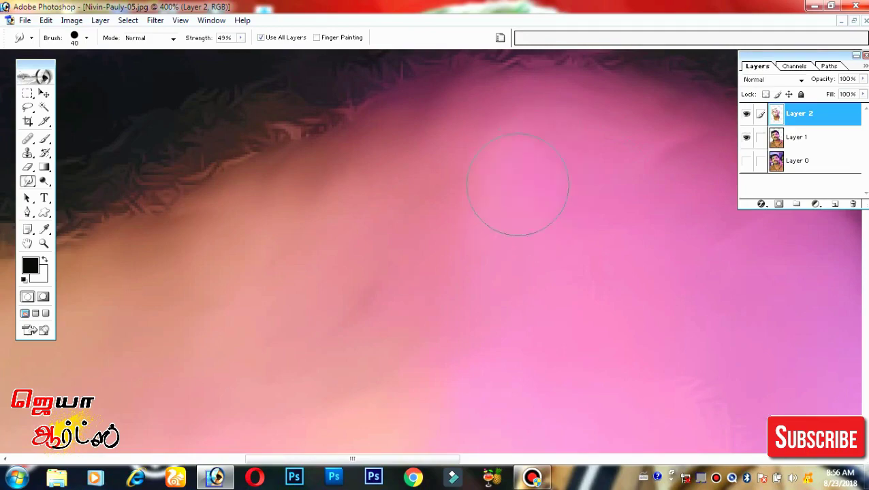
pyautogui.hscroll(3, 689, 272)
pyautogui.scroll(-3, 392, 190)
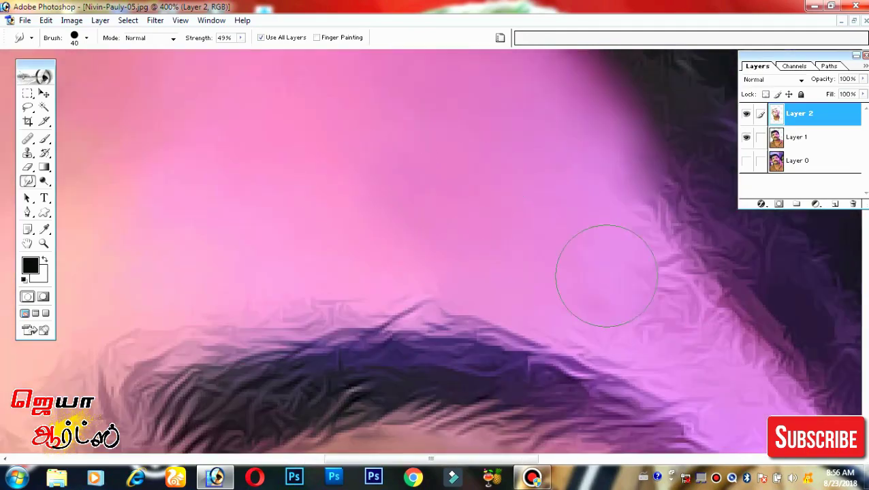
pyautogui.scroll(-5, 651, 310)
pyautogui.scroll(-5, 620, 282)
pyautogui.hscroll(2, 620, 282)
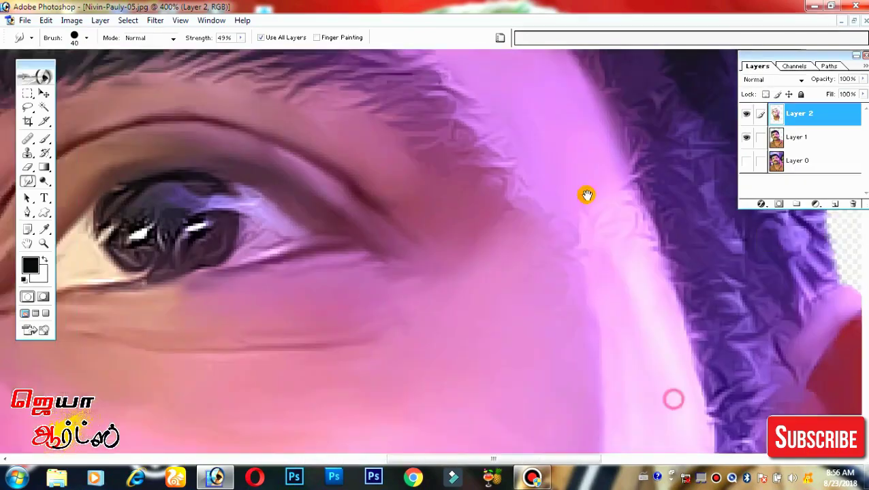
pyautogui.scroll(1, 563, 225)
pyautogui.scroll(3, 559, 231)
pyautogui.hscroll(-10, 477, 245)
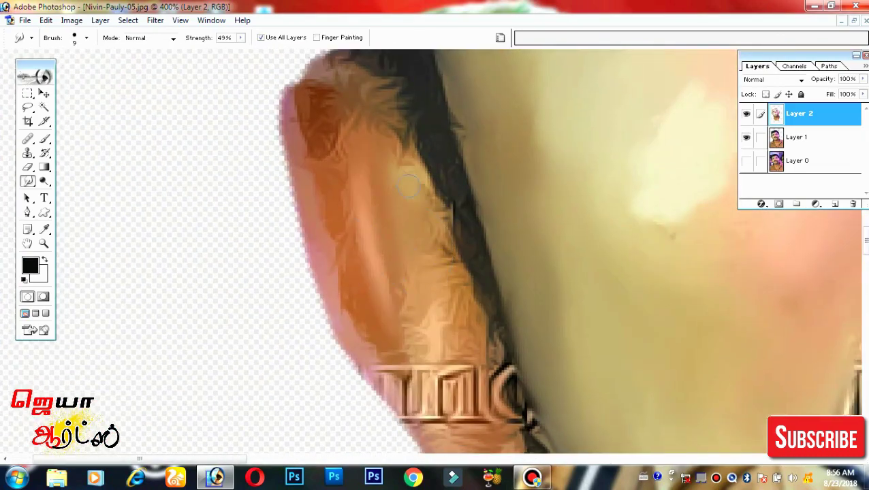
# Smear out the Tamil watermark lettering on the second ear with a 9 px brush.
pyautogui.moveTo(470, 368); pyautogui.dragTo(409, 409)
pyautogui.moveTo(327, 170); pyautogui.dragTo(367, 340)
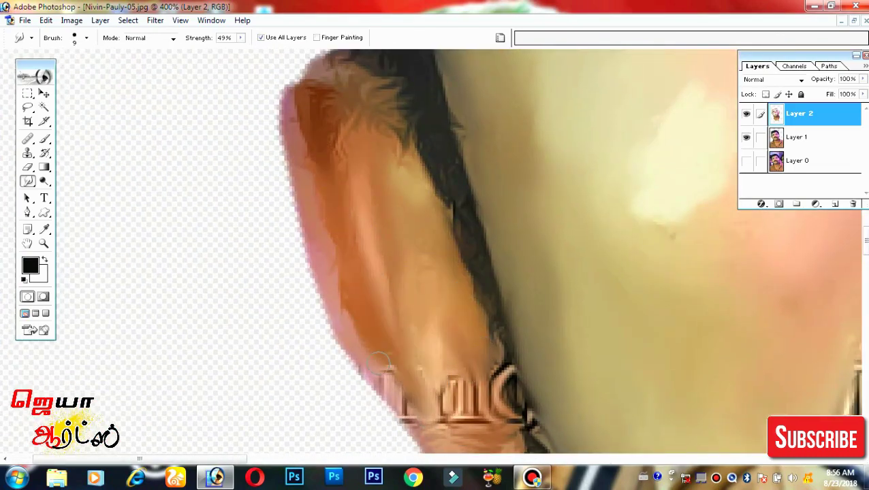
pyautogui.moveTo(314, 150); pyautogui.dragTo(359, 380)
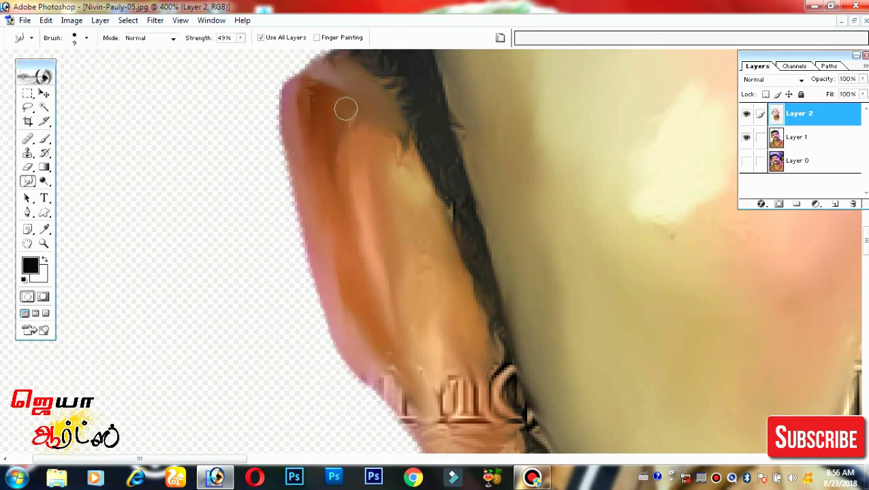
pyautogui.scroll(-5, 372, 158)
pyautogui.hscroll(2, 372, 158)
# Wipe out the dark marks along the ear's outer edge and lobe.
pyautogui.moveTo(320, 156)
pyautogui.mouseDown()
pyautogui.moveTo(368, 245)
pyautogui.moveTo(382, 198)
pyautogui.mouseUp()
pyautogui.moveTo(381, 136)
pyautogui.mouseDown()
pyautogui.moveTo(424, 199)
pyautogui.moveTo(412, 126)
pyautogui.mouseUp()
pyautogui.moveTo(416, 130); pyautogui.dragTo(425, 257)
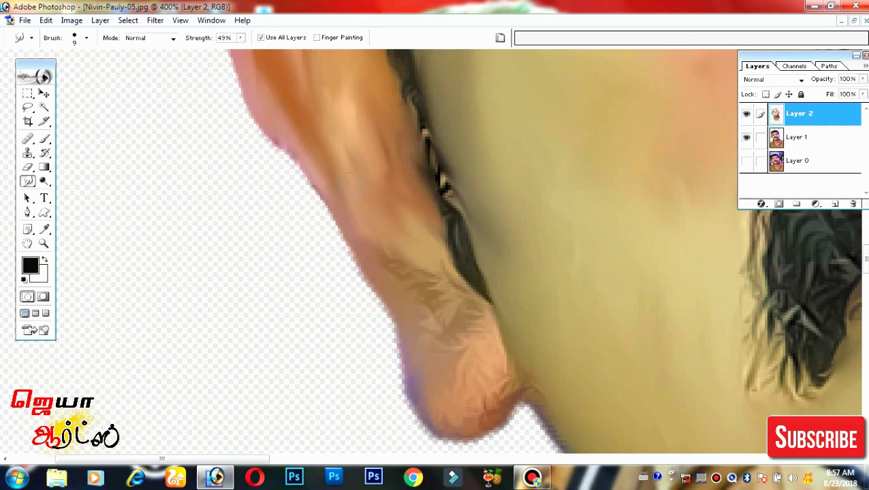
pyautogui.scroll(-4, 428, 284)
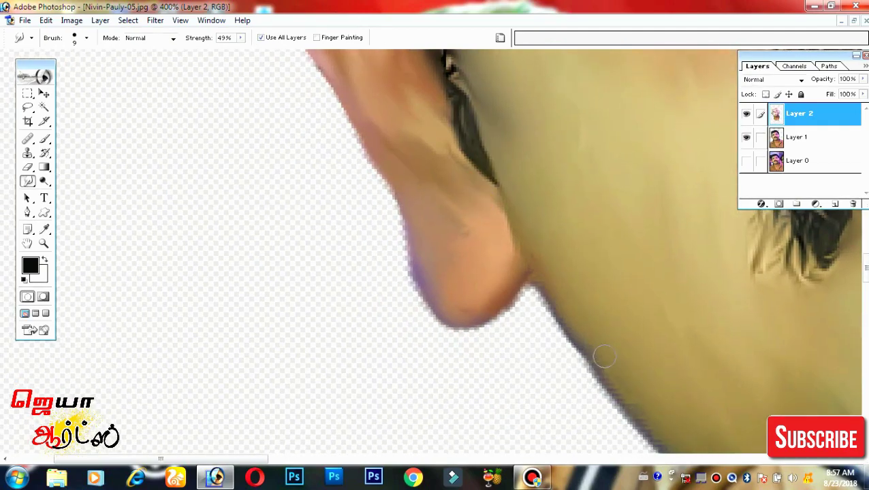
pyautogui.hscroll(5, 461, 207)
pyautogui.scroll(-5, 426, 292)
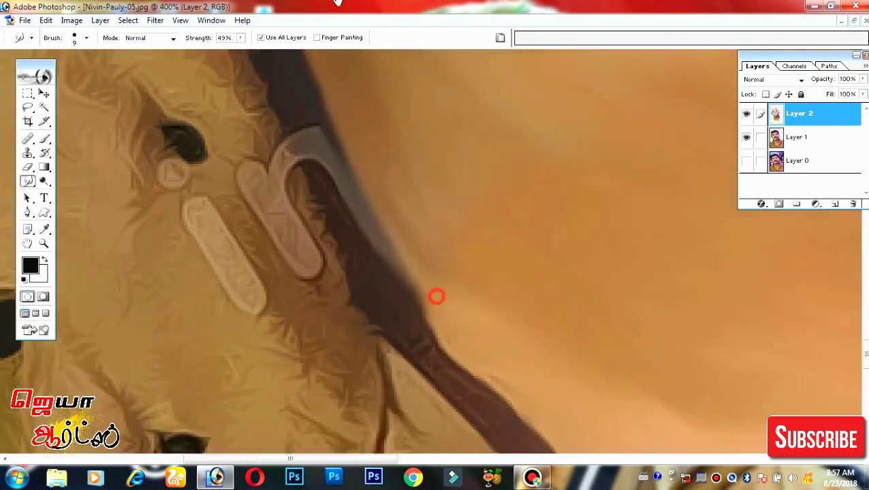
pyautogui.scroll(-5, 437, 295)
# Add a new empty Layer 3 above Layer 2 for painting.
pyautogui.hotkey('ctrl', '-')
pyautogui.hotkey('ctrl', '-')
pyautogui.hotkey('ctrl', '-')
pyautogui.hotkey('ctrl', '-')
pyautogui.hotkey('ctrl', '-')
pyautogui.hotkey('ctrl', '+')
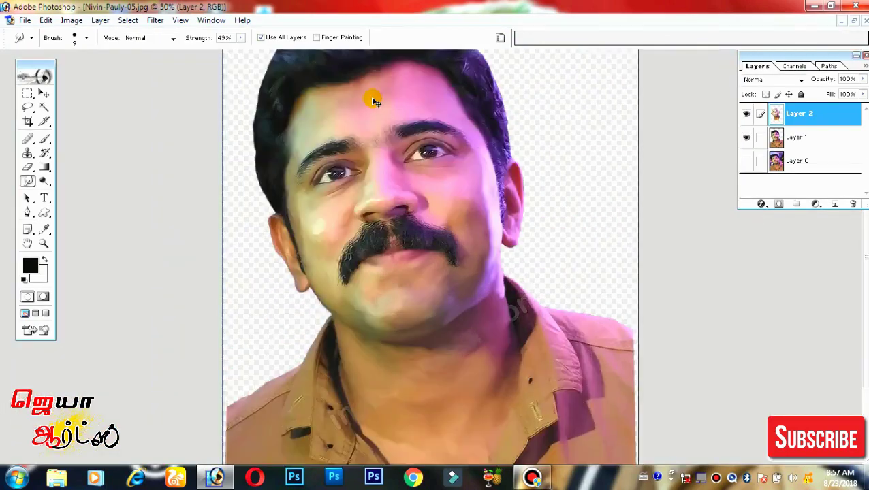
pyautogui.hotkey('ctrl', '+')
pyautogui.hotkey('ctrl', '+')
pyautogui.scroll(5, 304, 204)
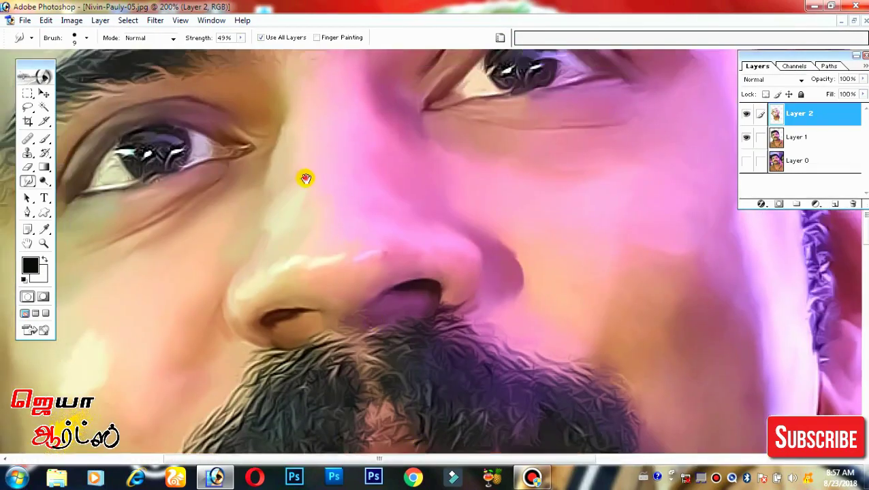
pyautogui.scroll(5, 375, 273)
pyautogui.click(834, 204)
# Set the smudge brush to a 21 px preset at about 79% strength.
pyautogui.rightClick(501, 420)
pyautogui.scroll(-3, 539, 409)
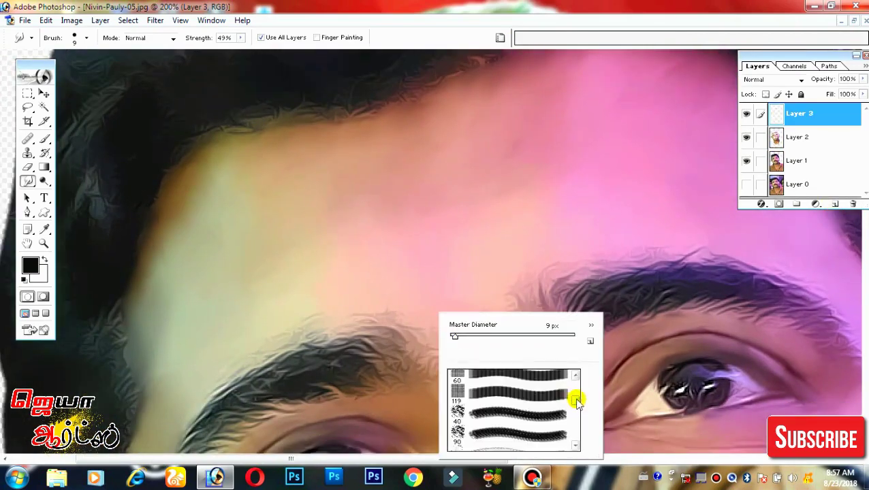
pyautogui.scroll(-3, 530, 405)
pyautogui.scroll(-3, 545, 402)
pyautogui.scroll(-3, 575, 402)
pyautogui.scroll(-3, 485, 401)
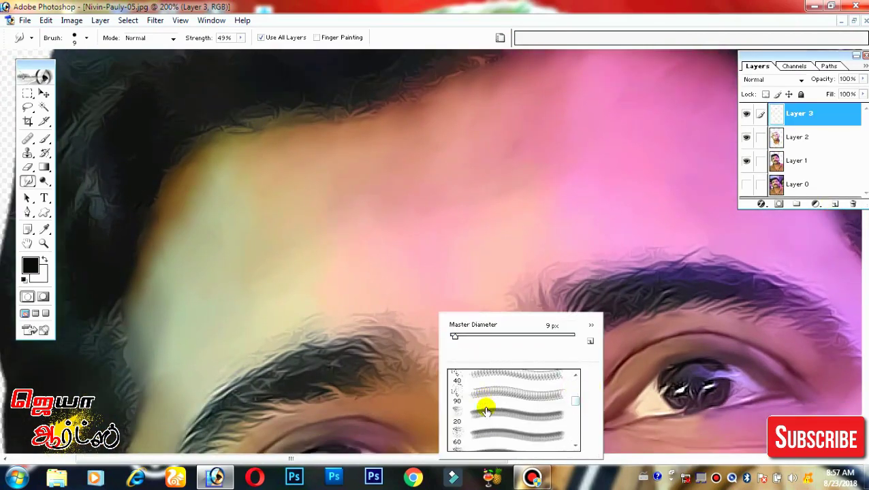
pyautogui.scroll(-3, 583, 401)
pyautogui.scroll(-3, 579, 408)
pyautogui.scroll(-3, 578, 419)
pyautogui.scroll(-1, 518, 415)
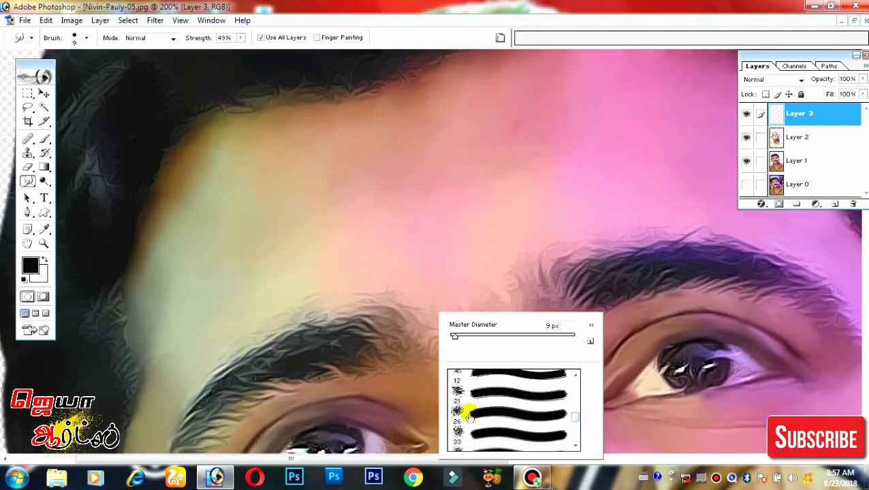
pyautogui.scroll(3, 465, 412)
pyautogui.click(465, 413)
pyautogui.press('Return')
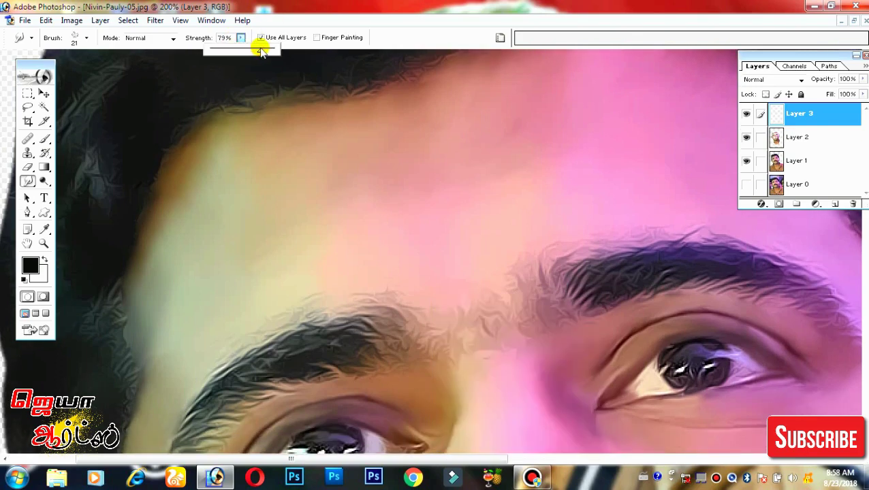
# Resize the smudge brush and smooth the left eyebrow strokes at 73% strength.
pyautogui.scroll(-3, 259, 66)
pyautogui.press(']')
pyautogui.press(']')
pyautogui.press(']')
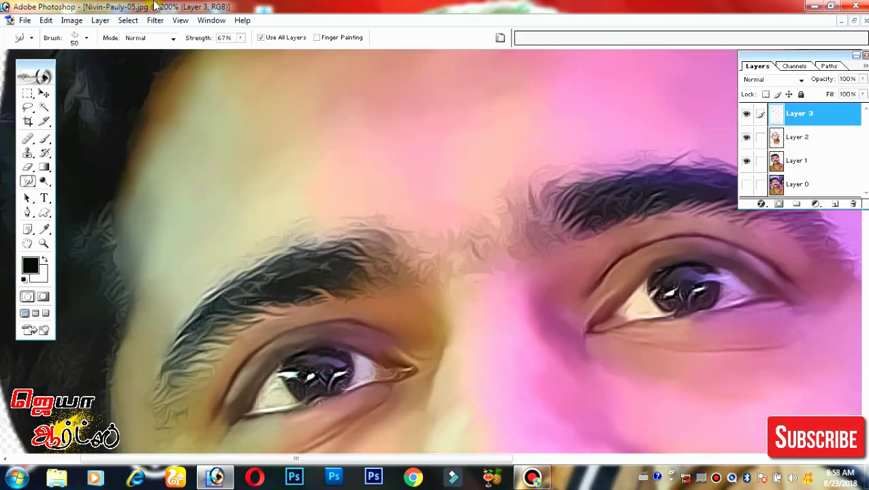
pyautogui.press('[')
pyautogui.moveTo(365, 278); pyautogui.dragTo(369, 271)
pyautogui.moveTo(287, 245); pyautogui.dragTo(398, 287)
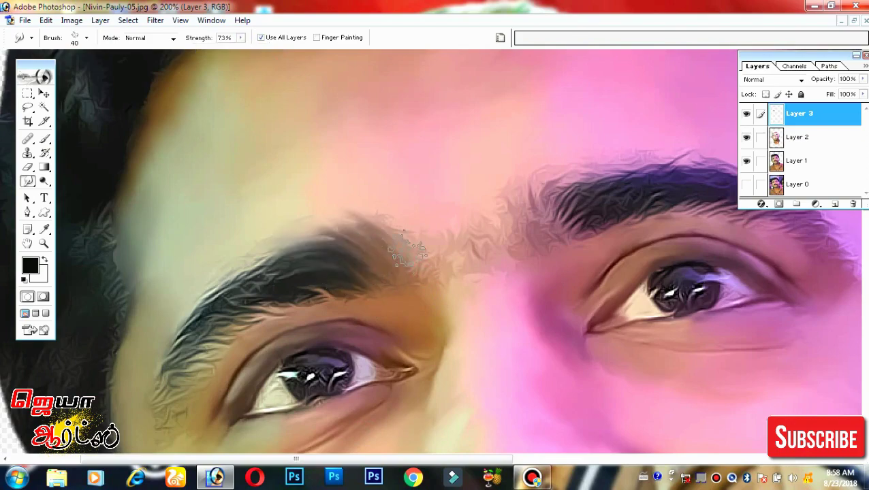
pyautogui.moveTo(341, 218)
pyautogui.mouseDown()
pyautogui.moveTo(393, 287)
pyautogui.moveTo(283, 293)
pyautogui.moveTo(388, 188)
pyautogui.mouseUp()
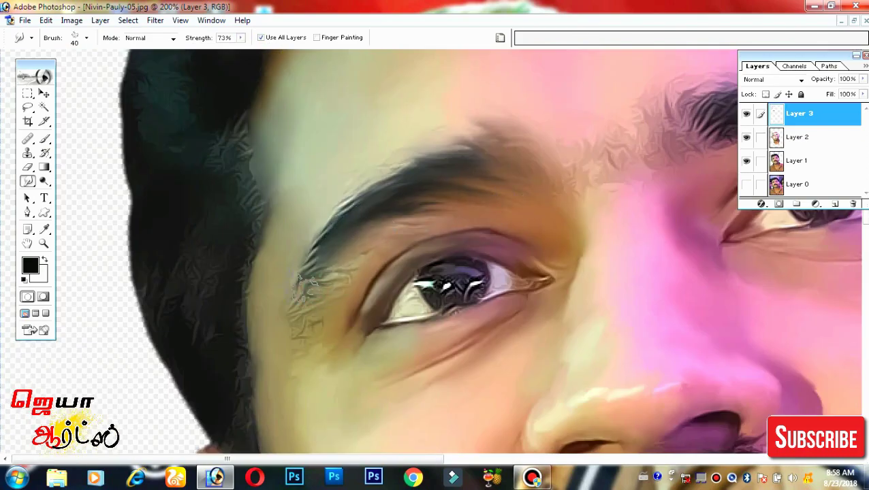
pyautogui.moveTo(402, 153); pyautogui.dragTo(406, 296)
pyautogui.moveTo(415, 329); pyautogui.dragTo(340, 296)
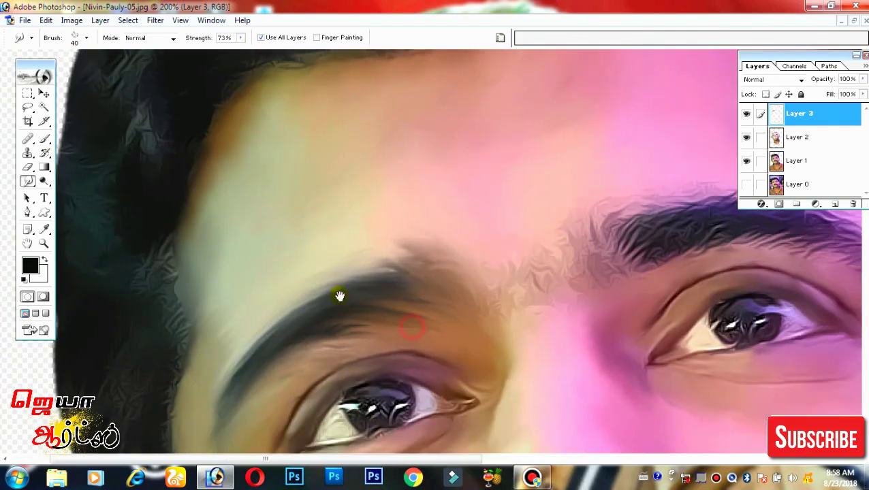
# Soften the right eyebrow and the skin between the brows, blending their upper edges.
pyautogui.press('z')
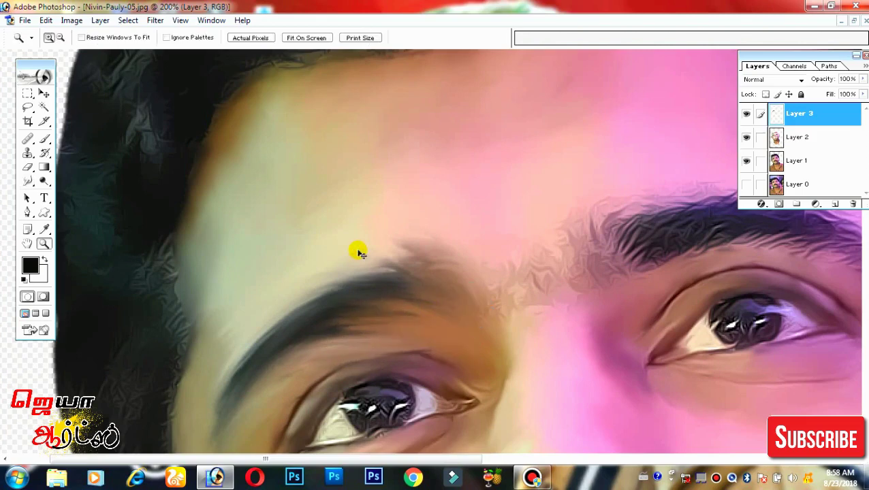
pyautogui.press('r')
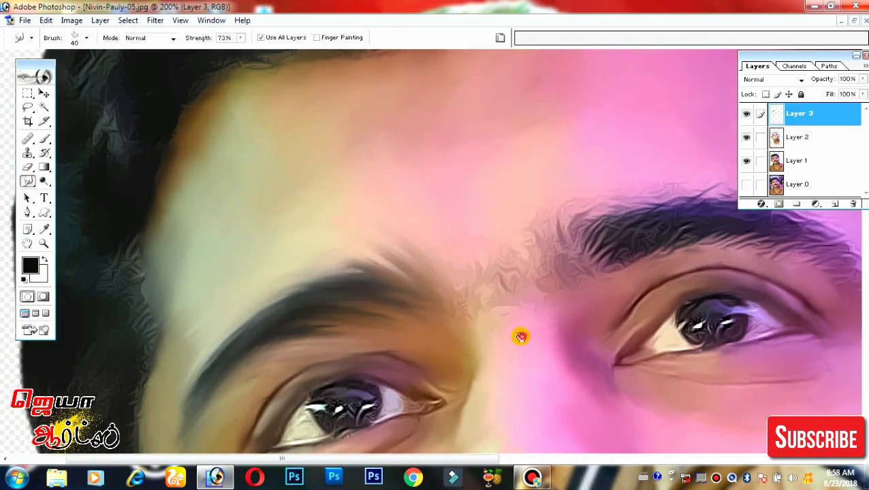
pyautogui.moveTo(464, 297); pyautogui.dragTo(390, 297)
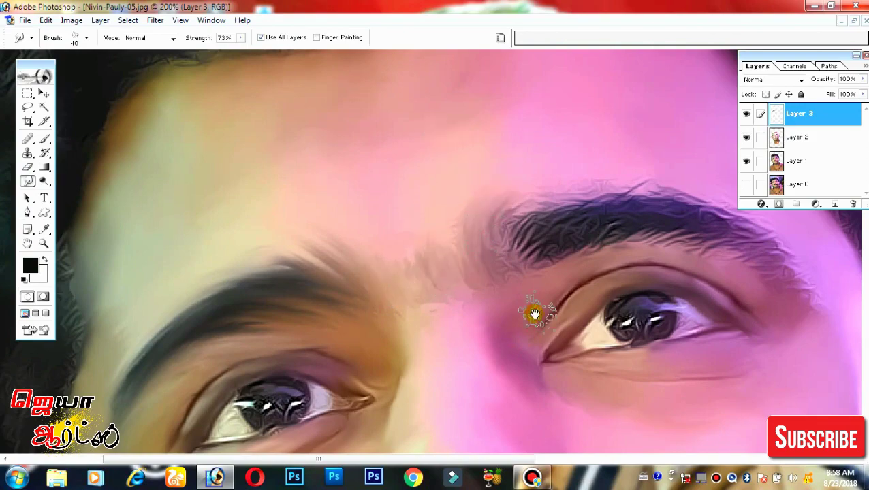
pyautogui.moveTo(534, 311); pyautogui.dragTo(506, 311)
pyautogui.moveTo(655, 235)
pyautogui.mouseDown()
pyautogui.moveTo(531, 204)
pyautogui.moveTo(617, 204)
pyautogui.moveTo(571, 216)
pyautogui.mouseUp()
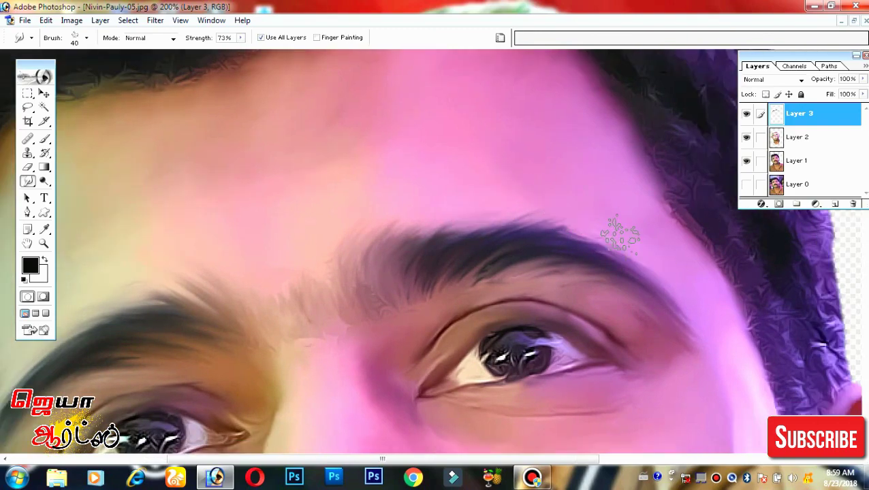
pyautogui.moveTo(571, 279); pyautogui.dragTo(639, 179)
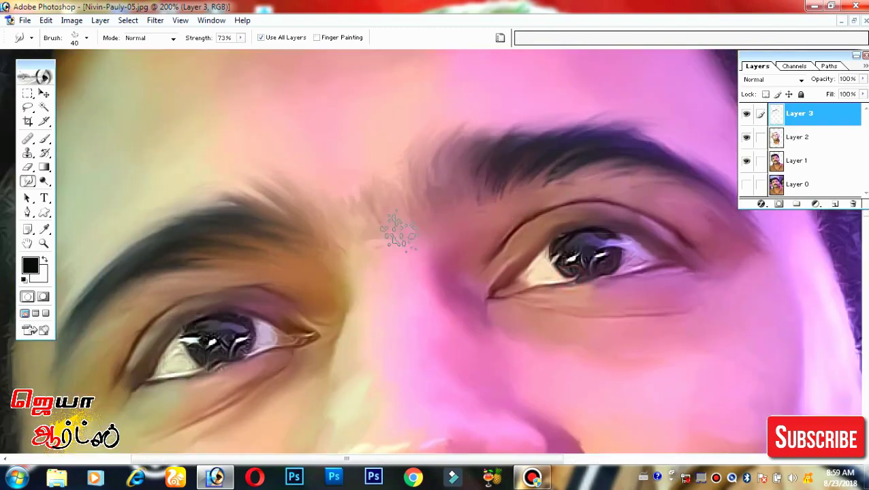
pyautogui.moveTo(421, 170); pyautogui.dragTo(385, 247)
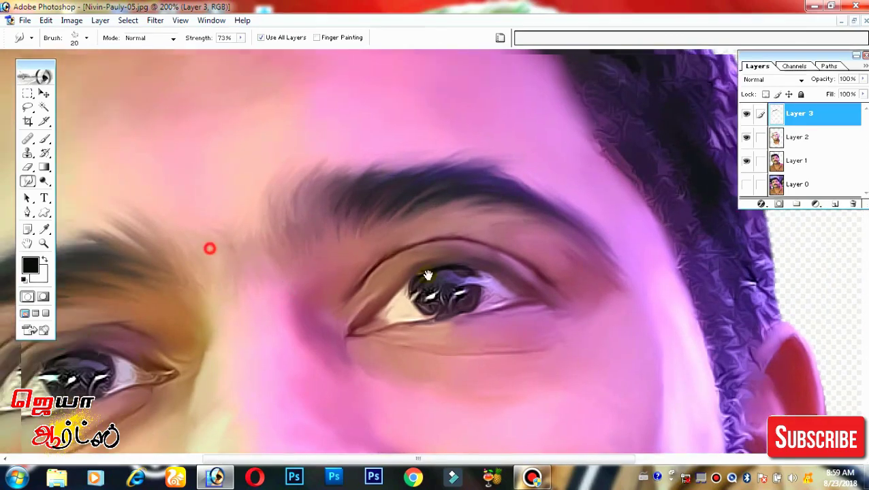
pyautogui.moveTo(210, 249); pyautogui.dragTo(519, 297)
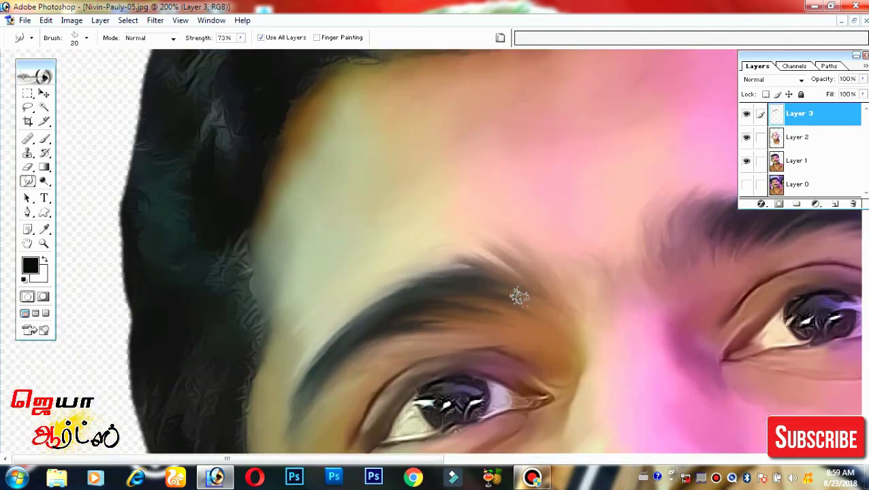
pyautogui.moveTo(506, 259)
pyautogui.mouseDown()
pyautogui.moveTo(436, 266)
pyautogui.moveTo(361, 306)
pyautogui.mouseUp()
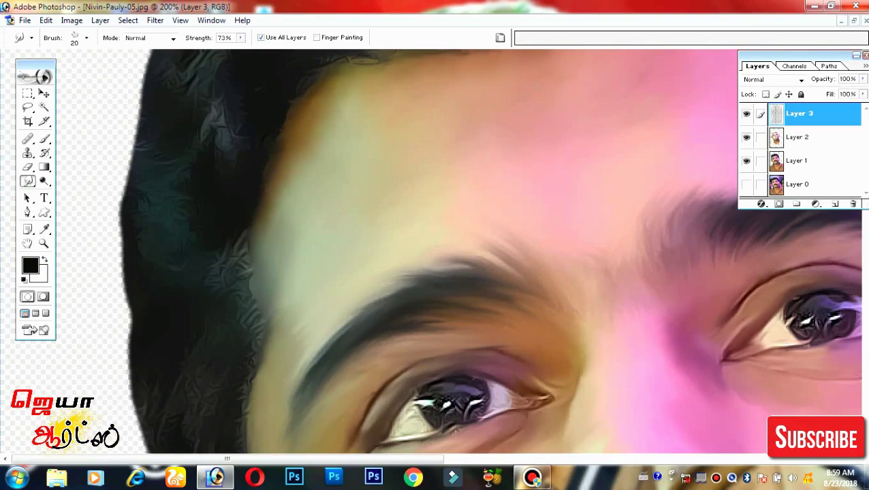
# Smooth the moustache hair and its left edge into blended strokes with a 30 px brush.
pyautogui.moveTo(322, 429)
pyautogui.mouseDown()
pyautogui.moveTo(500, 225)
pyautogui.moveTo(675, 252)
pyautogui.moveTo(303, 211)
pyautogui.mouseUp()
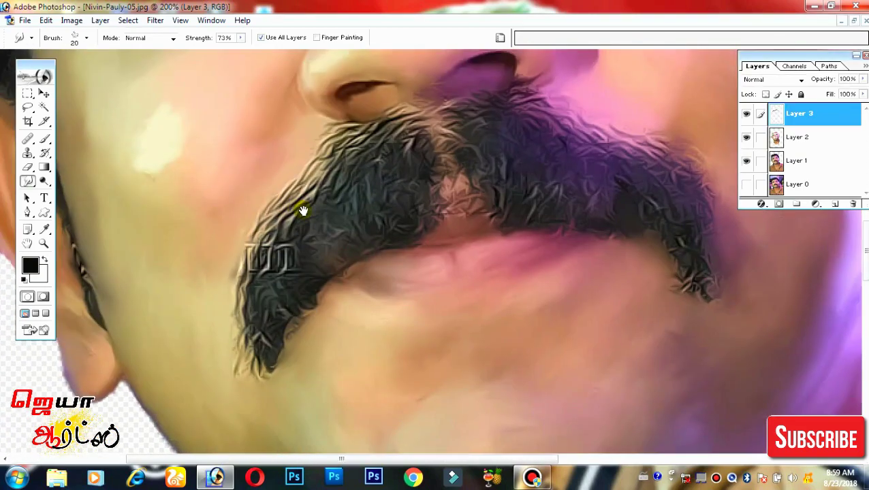
pyautogui.moveTo(416, 163)
pyautogui.mouseDown()
pyautogui.moveTo(389, 184)
pyautogui.moveTo(357, 184)
pyautogui.moveTo(354, 204)
pyautogui.moveTo(281, 243)
pyautogui.mouseUp()
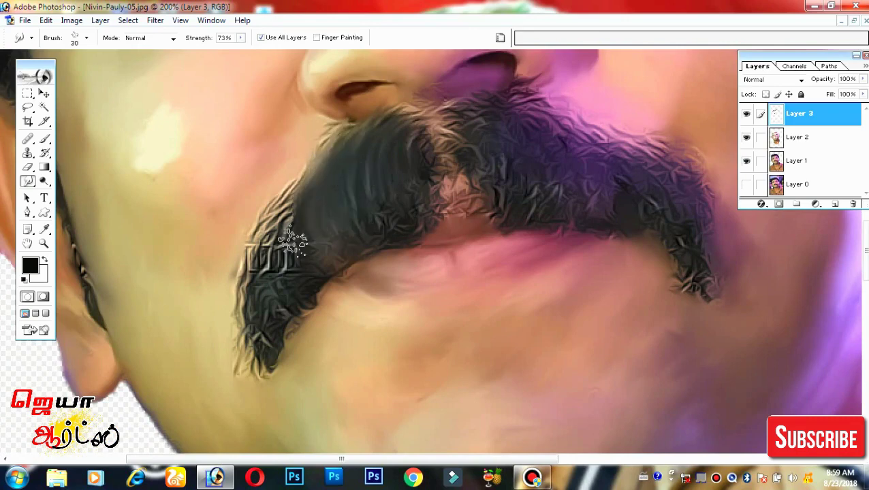
pyautogui.moveTo(339, 240)
pyautogui.mouseDown()
pyautogui.moveTo(424, 202)
pyautogui.moveTo(351, 249)
pyautogui.moveTo(407, 188)
pyautogui.moveTo(398, 194)
pyautogui.moveTo(400, 240)
pyautogui.moveTo(357, 236)
pyautogui.mouseUp()
pyautogui.moveTo(387, 189)
pyautogui.mouseDown()
pyautogui.moveTo(423, 194)
pyautogui.moveTo(472, 341)
pyautogui.mouseUp()
# Continue softening the moustache strands and drooping tips across the face.
pyautogui.moveTo(485, 247)
pyautogui.mouseDown()
pyautogui.moveTo(433, 302)
pyautogui.moveTo(415, 283)
pyautogui.mouseUp()
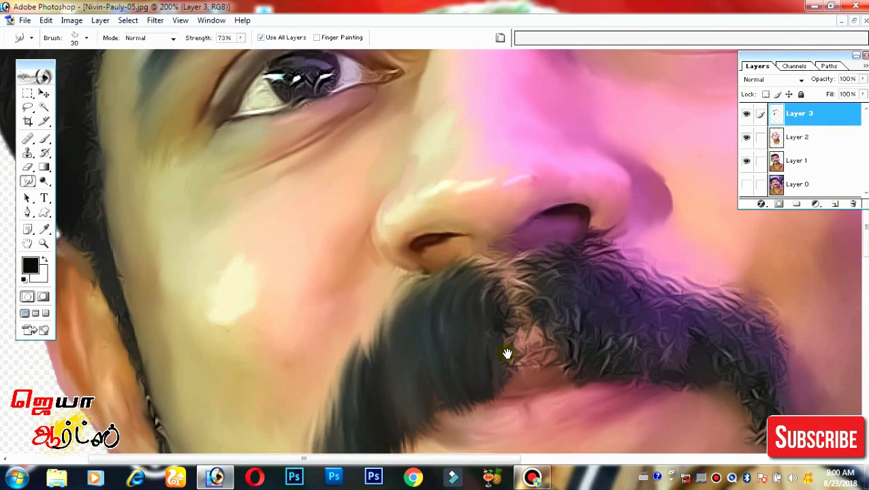
pyautogui.moveTo(508, 355); pyautogui.dragTo(393, 320)
pyautogui.moveTo(349, 300)
pyautogui.mouseDown()
pyautogui.moveTo(418, 285)
pyautogui.moveTo(455, 359)
pyautogui.moveTo(447, 354)
pyautogui.mouseUp()
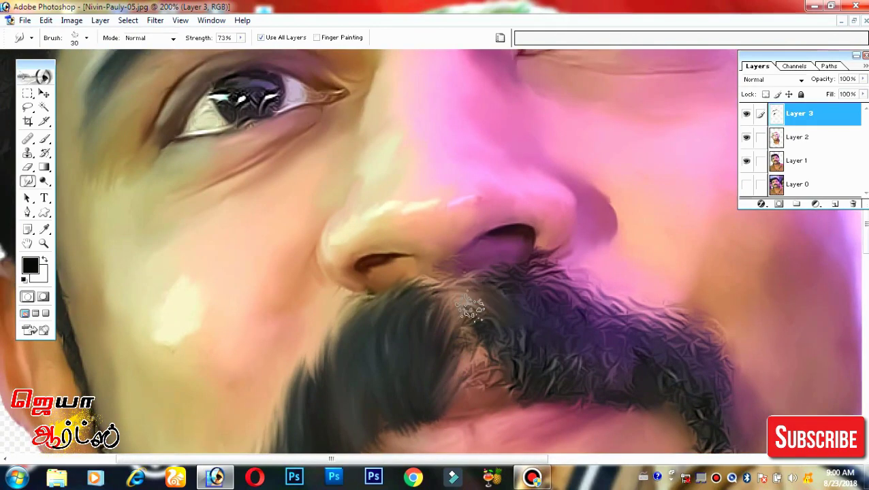
pyautogui.moveTo(520, 319); pyautogui.dragTo(485, 340)
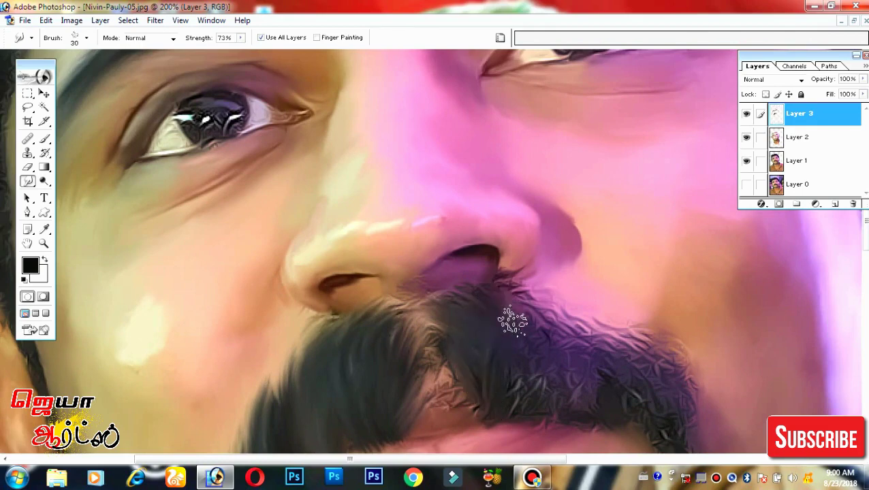
pyautogui.moveTo(558, 334); pyautogui.dragTo(531, 257)
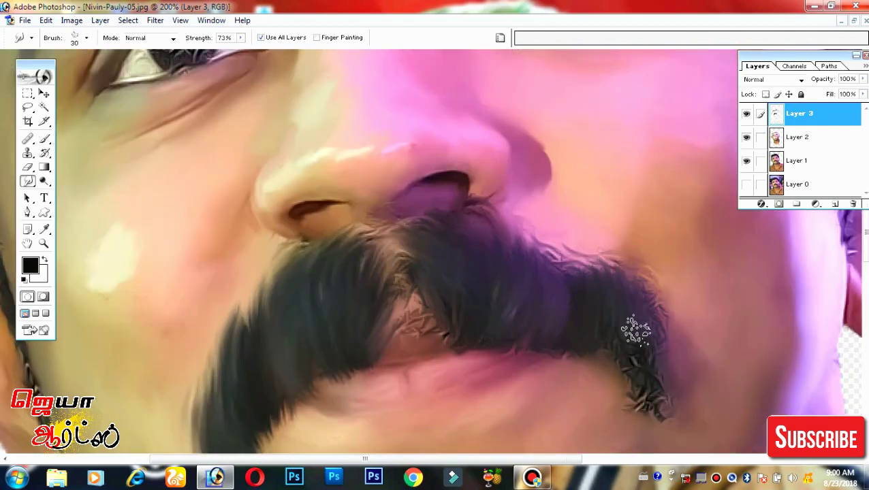
pyautogui.moveTo(647, 403); pyautogui.dragTo(656, 324)
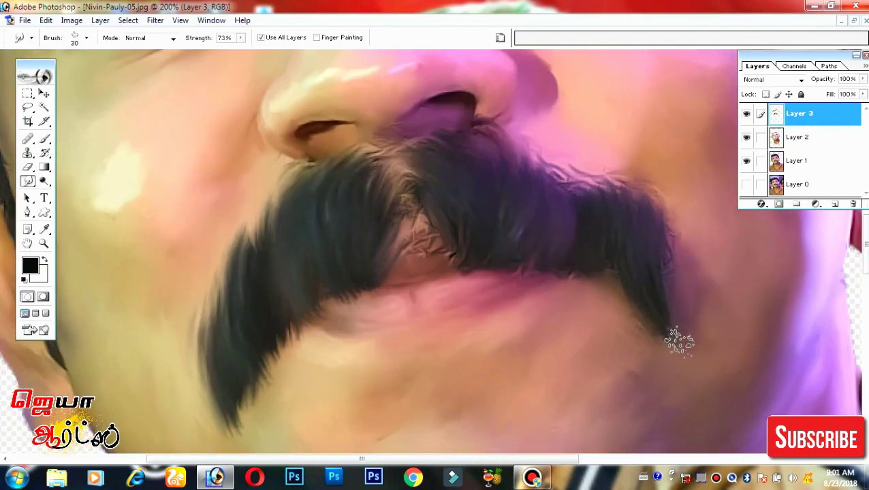
pyautogui.moveTo(628, 312); pyautogui.dragTo(679, 378)
pyautogui.moveTo(675, 194); pyautogui.dragTo(673, 310)
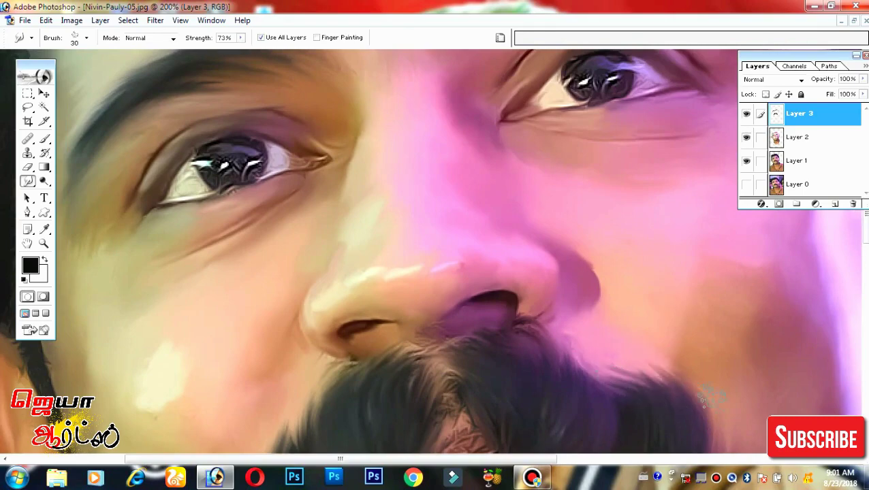
pyautogui.scroll(-3, 712, 395)
pyautogui.hscroll(-3, 681, 341)
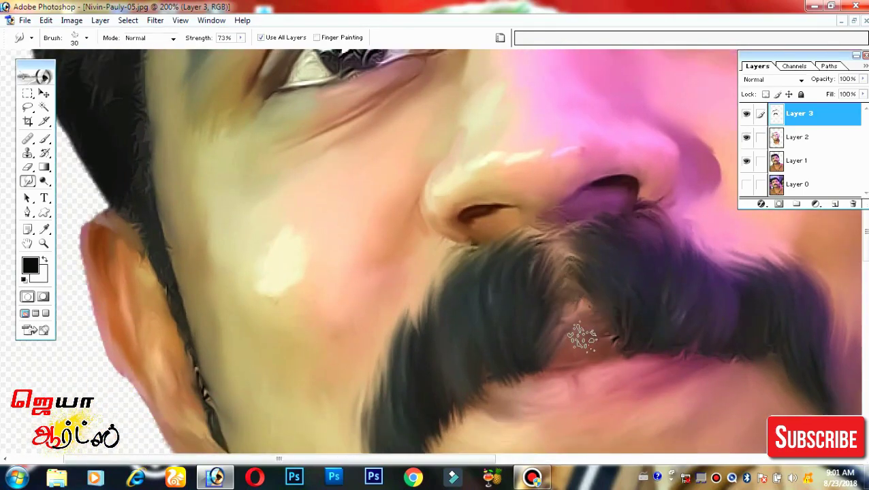
pyautogui.moveTo(568, 317); pyautogui.dragTo(670, 391)
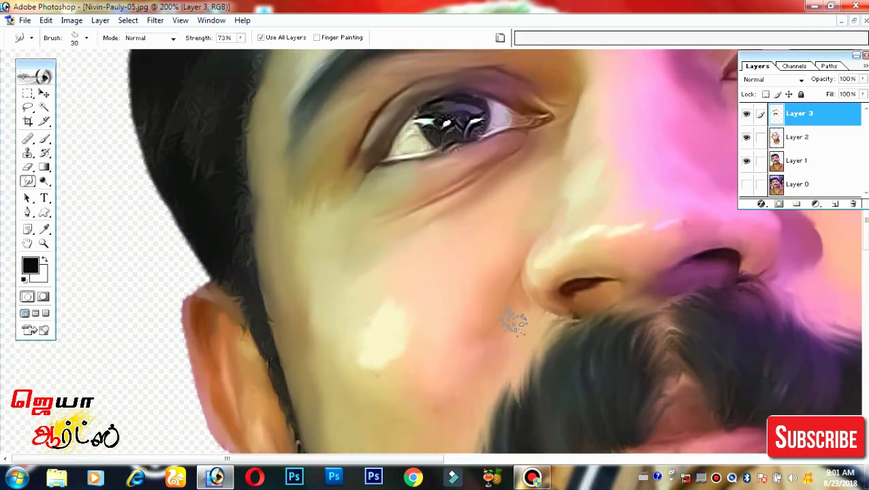
pyautogui.moveTo(515, 345); pyautogui.dragTo(517, 206)
# Review the full portrait, return to 200%, and smooth the front hair with a 40 px brush.
pyautogui.hotkey('ctrl', '-')
pyautogui.hotkey('ctrl', '-')
pyautogui.hotkey('ctrl', '-')
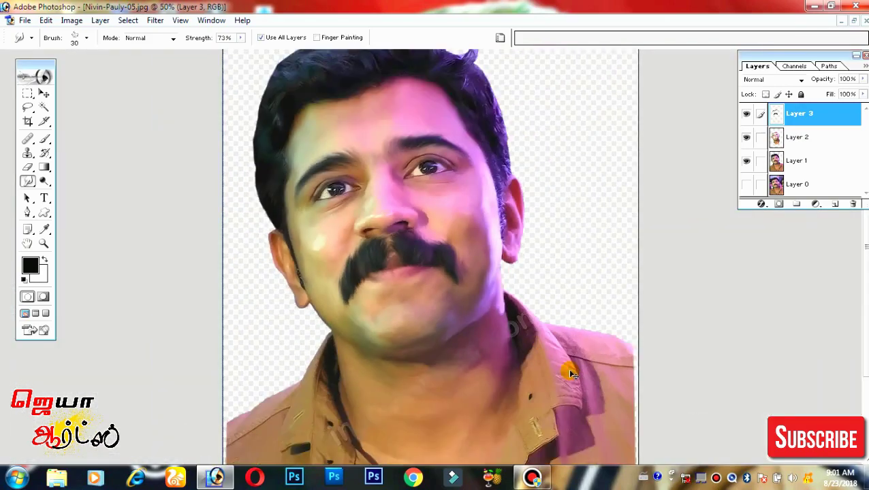
pyautogui.hotkey('ctrl', '-')
pyautogui.hotkey('ctrl', '+')
pyautogui.hotkey('ctrl', '+')
pyautogui.hotkey('ctrl', '+')
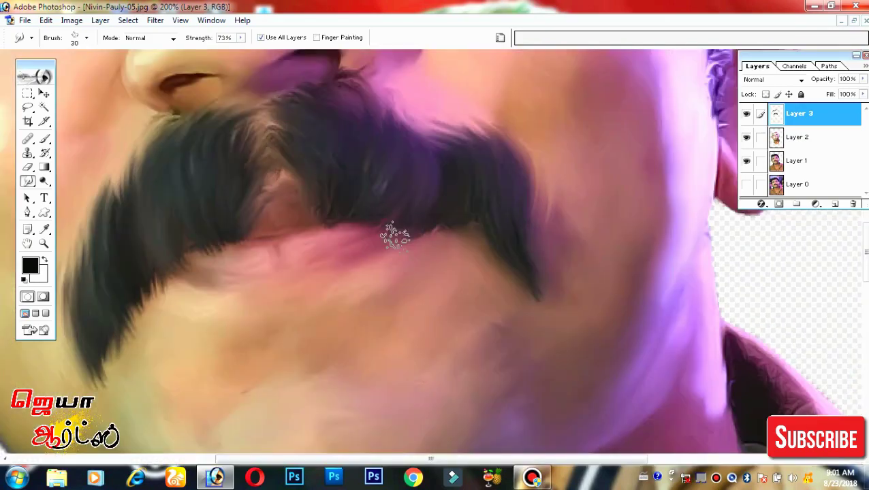
pyautogui.moveTo(504, 262)
pyautogui.mouseDown()
pyautogui.moveTo(220, 369)
pyautogui.moveTo(324, 402)
pyautogui.moveTo(373, 295)
pyautogui.moveTo(409, 269)
pyautogui.moveTo(514, 345)
pyautogui.moveTo(537, 220)
pyautogui.moveTo(647, 279)
pyautogui.moveTo(347, 162)
pyautogui.moveTo(378, 291)
pyautogui.moveTo(219, 289)
pyautogui.moveTo(266, 235)
pyautogui.moveTo(198, 236)
pyautogui.moveTo(170, 276)
pyautogui.moveTo(208, 291)
pyautogui.moveTo(146, 249)
pyautogui.moveTo(314, 219)
pyautogui.mouseUp()
pyautogui.moveTo(347, 298)
pyautogui.mouseDown()
pyautogui.moveTo(384, 249)
pyautogui.moveTo(408, 146)
pyautogui.mouseUp()
# Smudge the upper-left and left hair edges outward into wispy strands.
pyautogui.moveTo(229, 176); pyautogui.dragTo(248, 219)
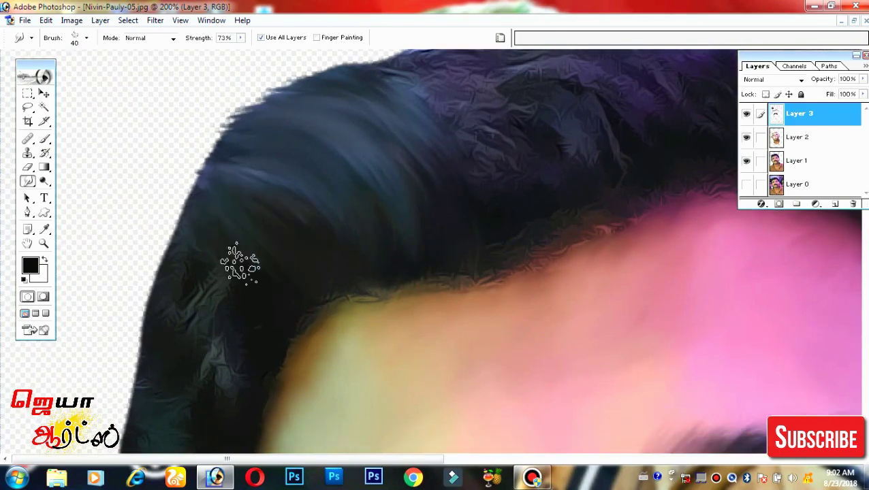
pyautogui.moveTo(240, 262)
pyautogui.mouseDown()
pyautogui.moveTo(201, 229)
pyautogui.moveTo(143, 272)
pyautogui.moveTo(179, 316)
pyautogui.mouseUp()
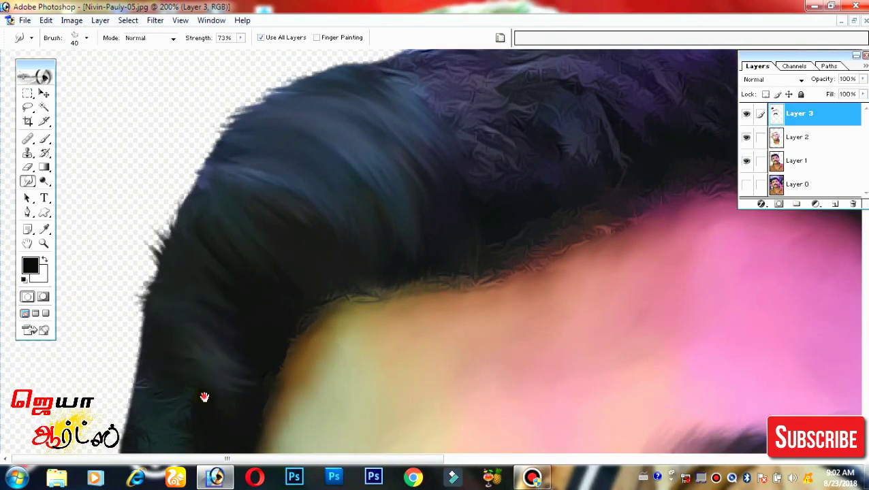
pyautogui.moveTo(204, 397); pyautogui.dragTo(197, 214)
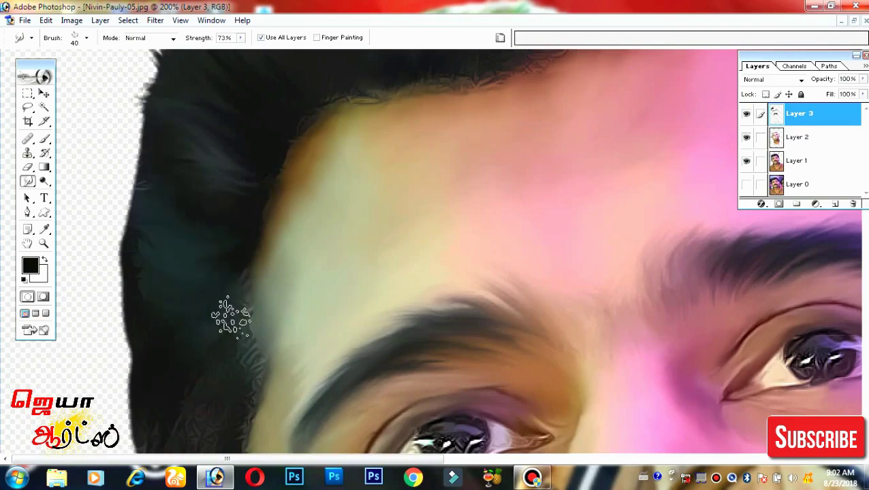
pyautogui.moveTo(204, 417); pyautogui.dragTo(184, 204)
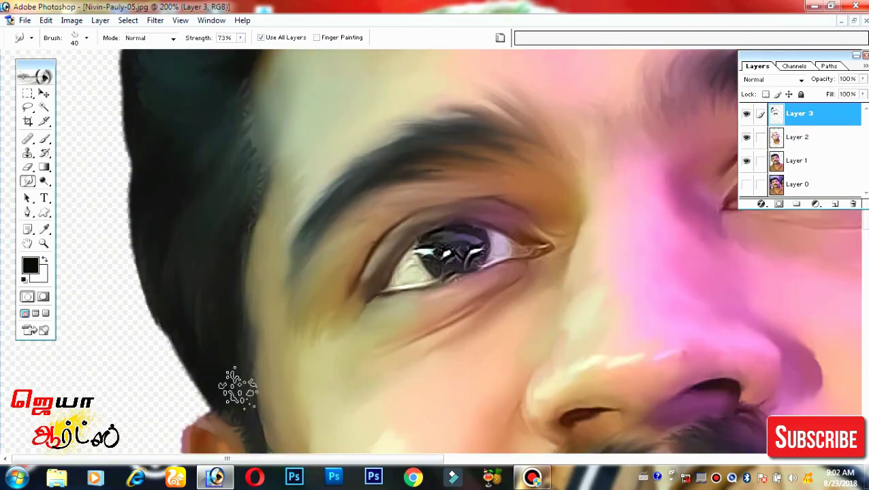
pyautogui.scroll(3, 238, 388)
pyautogui.scroll(3, 293, 239)
pyautogui.scroll(3, 348, 306)
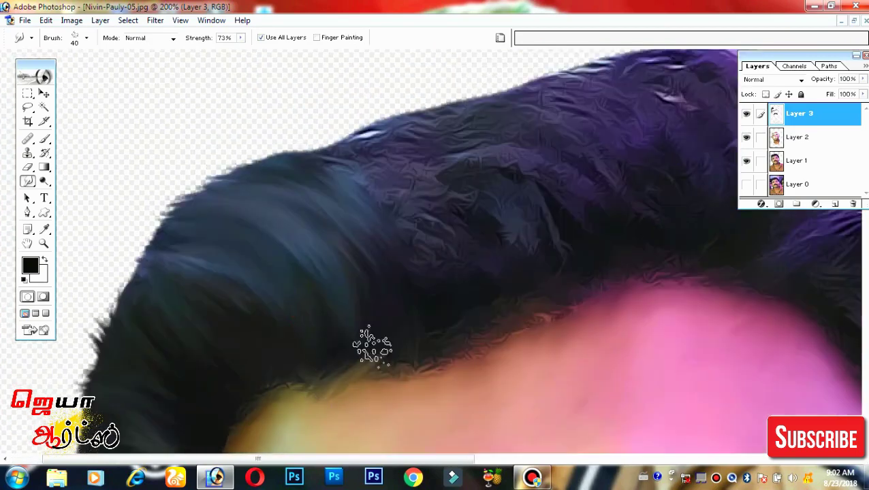
pyautogui.press('z')
pyautogui.click(30, 179)
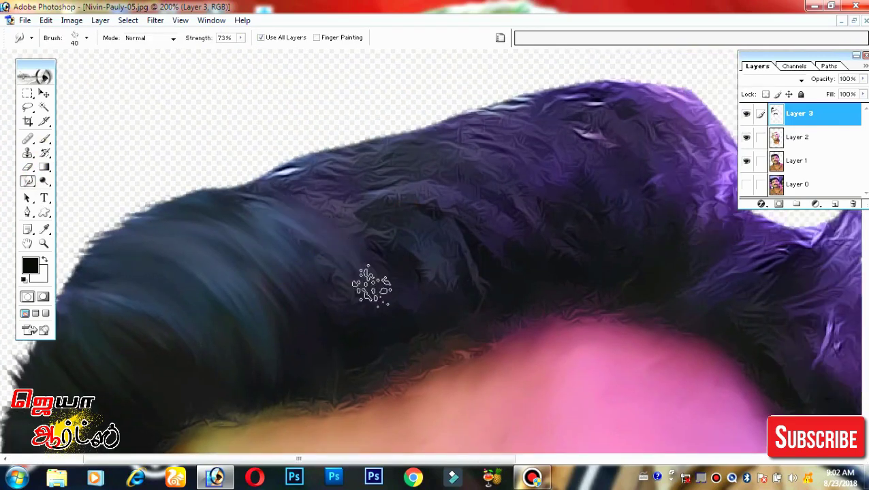
# Smudge the top edge of the hair and the hair near the right curl.
pyautogui.moveTo(369, 287)
pyautogui.mouseDown()
pyautogui.moveTo(293, 178)
pyautogui.moveTo(354, 146)
pyautogui.moveTo(412, 132)
pyautogui.moveTo(518, 135)
pyautogui.moveTo(543, 91)
pyautogui.moveTo(661, 115)
pyautogui.mouseUp()
pyautogui.hscroll(3, 621, 165)
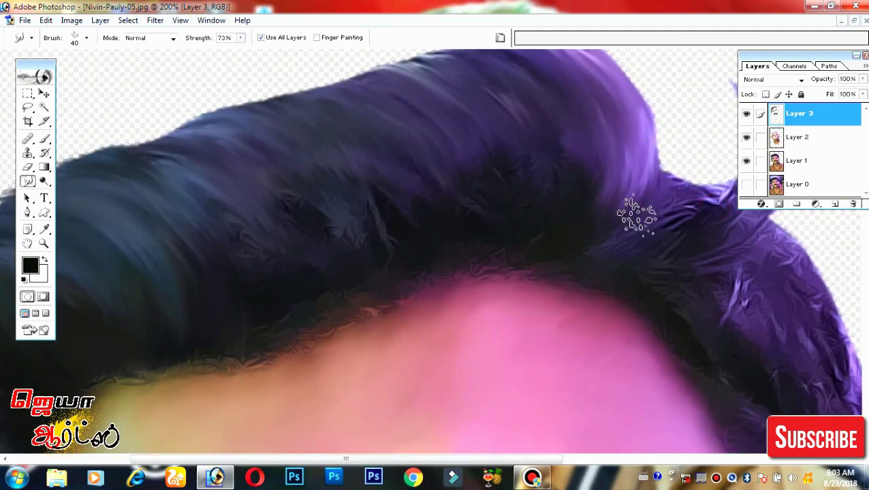
pyautogui.moveTo(637, 213)
pyautogui.mouseDown()
pyautogui.moveTo(514, 239)
pyautogui.moveTo(550, 239)
pyautogui.moveTo(617, 200)
pyautogui.moveTo(634, 101)
pyautogui.moveTo(616, 143)
pyautogui.moveTo(571, 102)
pyautogui.mouseUp()
pyautogui.scroll(2, 571, 102)
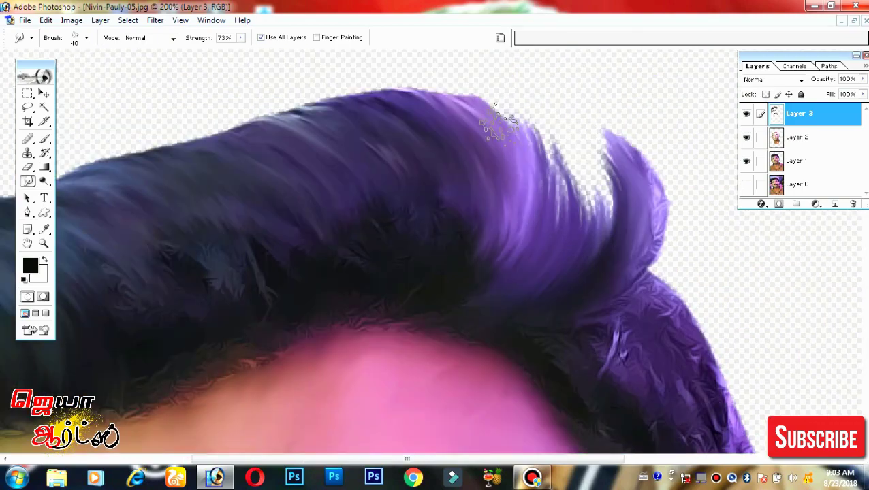
pyautogui.hscroll(3, 521, 221)
pyautogui.scroll(-3, 521, 222)
pyautogui.hscroll(2, 521, 222)
pyautogui.scroll(2, 491, 127)
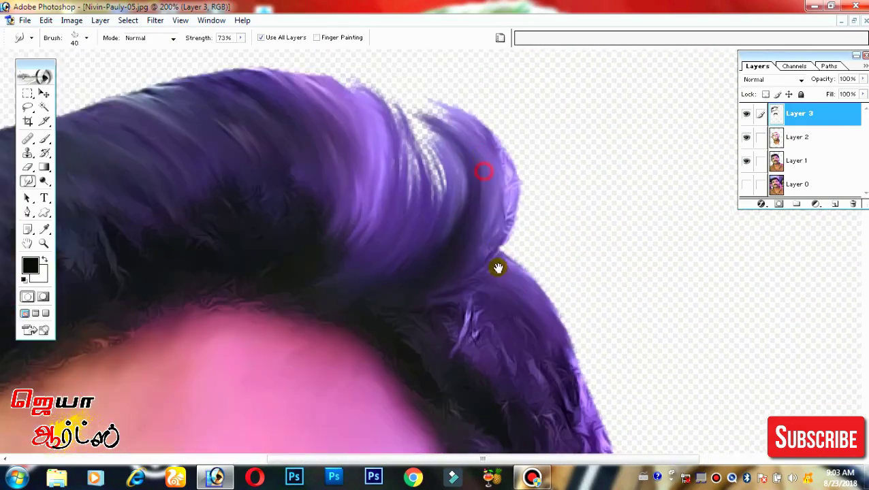
# Smear the edges of the right hair curl into smooth strokes.
pyautogui.moveTo(453, 220); pyautogui.dragTo(449, 170)
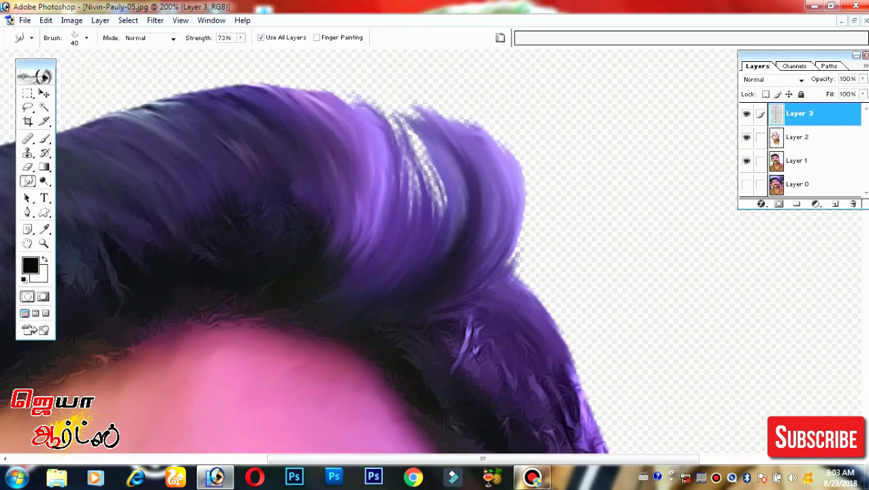
pyautogui.scroll(-5, 355, 155)
pyautogui.hscroll(1, 356, 156)
pyautogui.moveTo(527, 218); pyautogui.dragTo(543, 282)
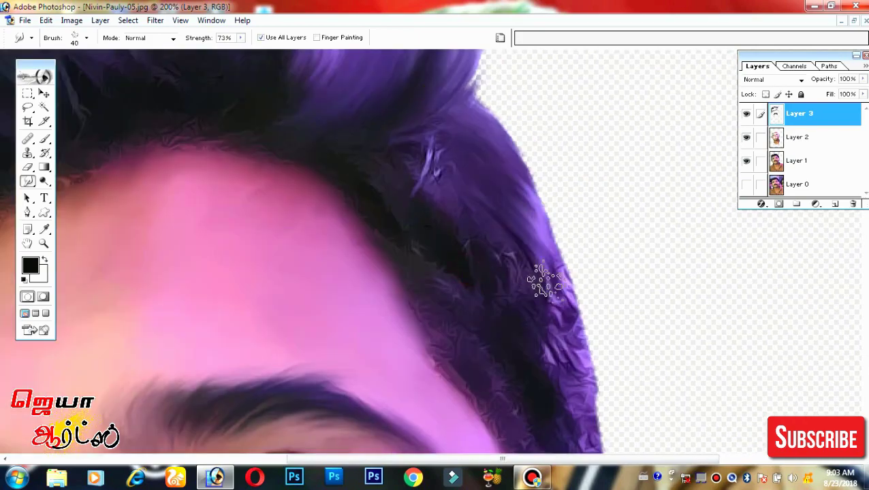
pyautogui.scroll(-5, 553, 326)
pyautogui.hscroll(2, 553, 326)
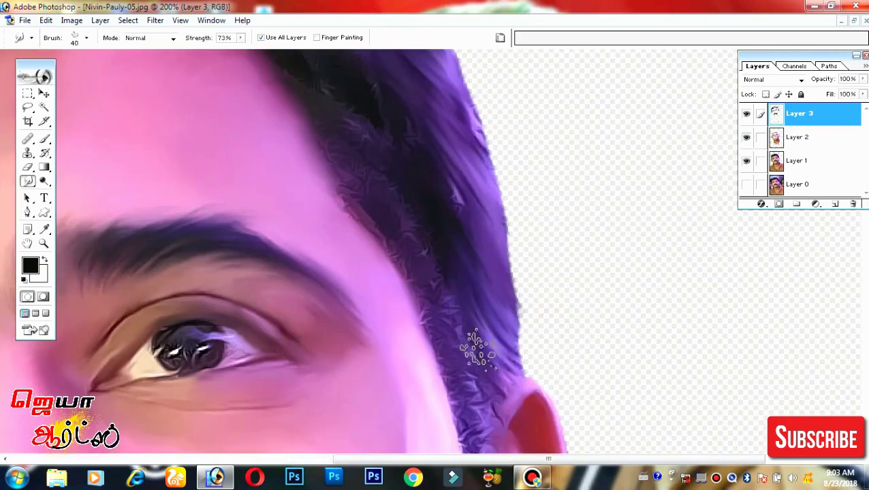
pyautogui.scroll(3, 416, 315)
pyautogui.hscroll(-1, 416, 314)
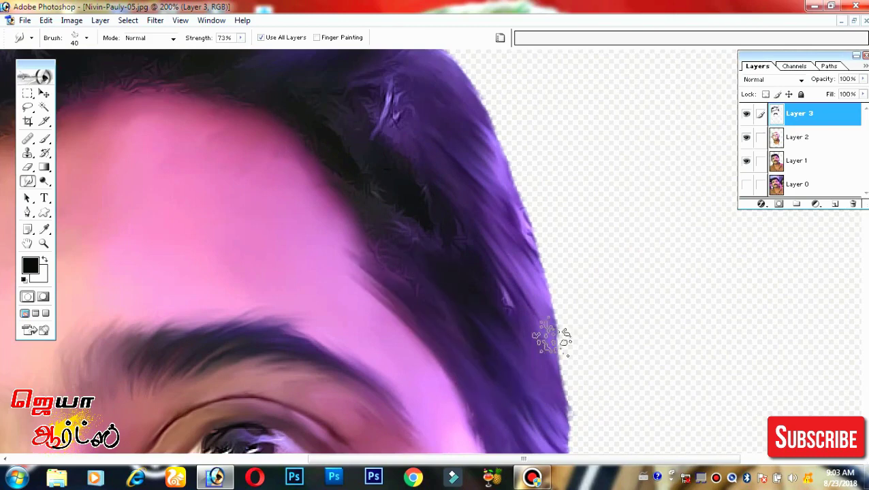
pyautogui.scroll(2, 548, 354)
pyautogui.hscroll(-1, 549, 355)
# Smudge the purple crown edge, forehead hairline and temple into smooth strands.
pyautogui.moveTo(533, 289)
pyautogui.mouseDown()
pyautogui.moveTo(494, 188)
pyautogui.moveTo(320, 146)
pyautogui.mouseUp()
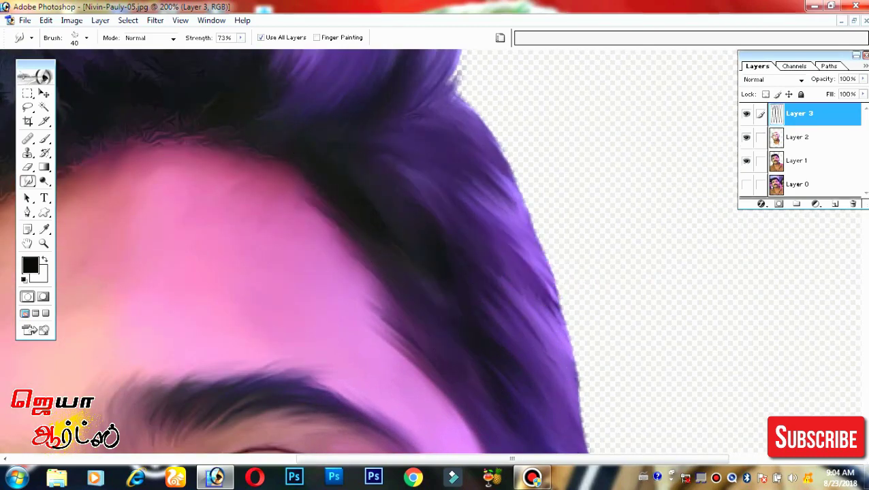
pyautogui.scroll(5, 470, 286)
pyautogui.hscroll(-2, 470, 286)
pyautogui.moveTo(497, 279); pyautogui.dragTo(494, 233)
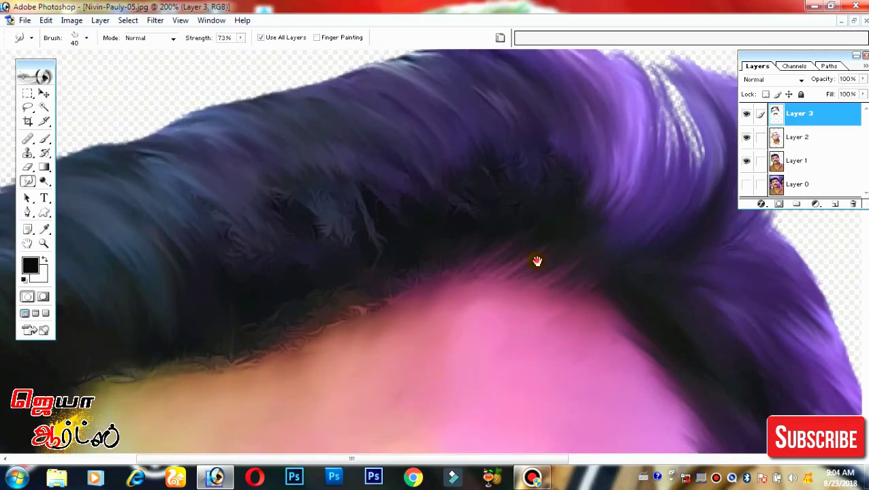
pyautogui.moveTo(537, 261); pyautogui.dragTo(743, 252)
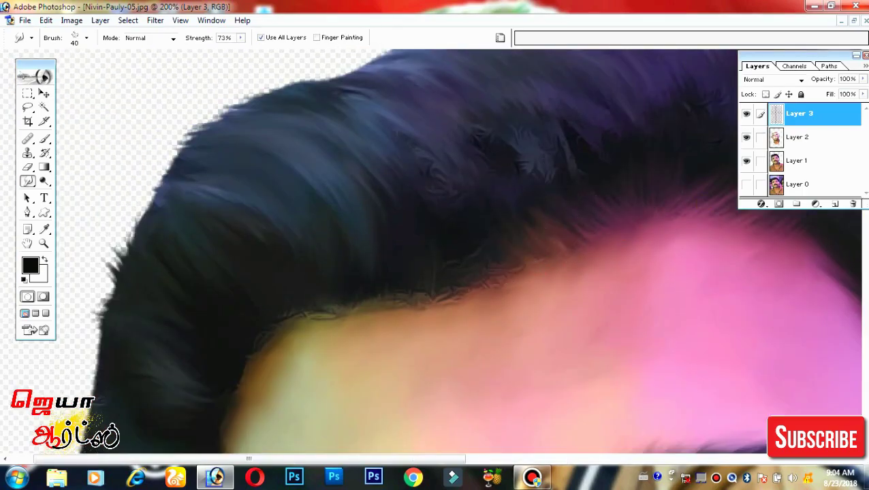
pyautogui.moveTo(500, 250); pyautogui.dragTo(480, 265)
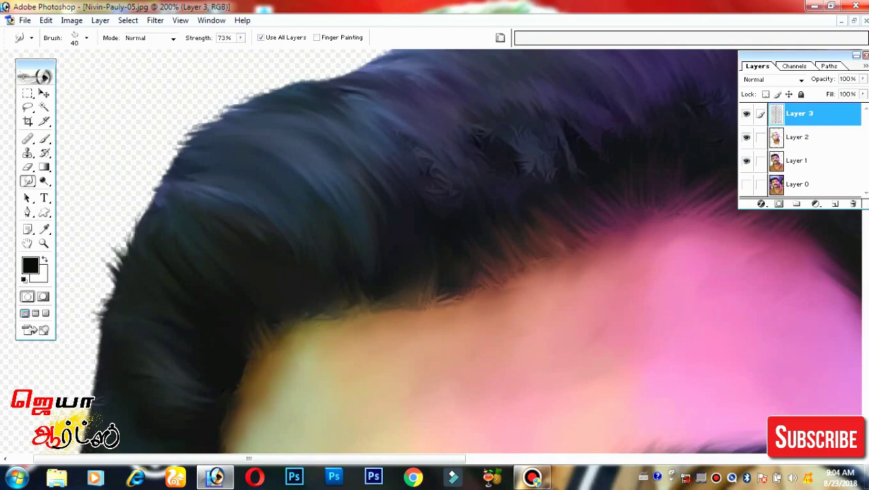
pyautogui.scroll(-3, 436, 252)
pyautogui.scroll(2, 435, 252)
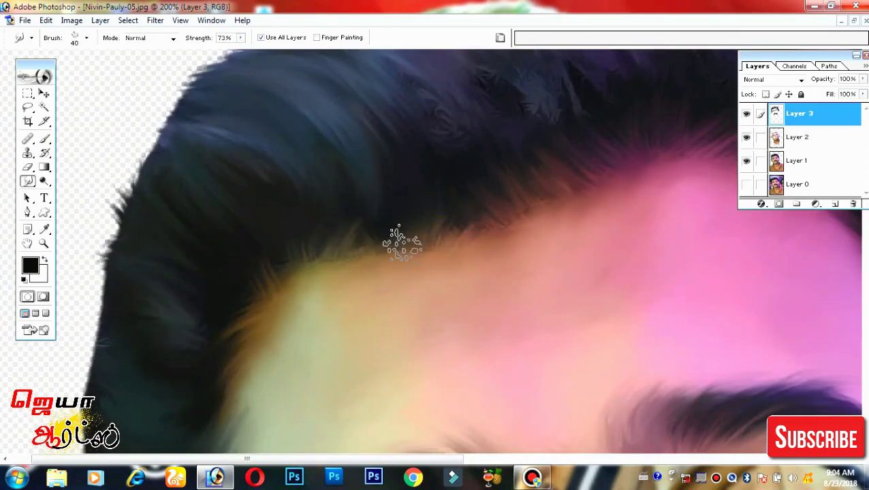
pyautogui.moveTo(398, 222)
pyautogui.mouseDown()
pyautogui.moveTo(257, 368)
pyautogui.moveTo(330, 322)
pyautogui.mouseUp()
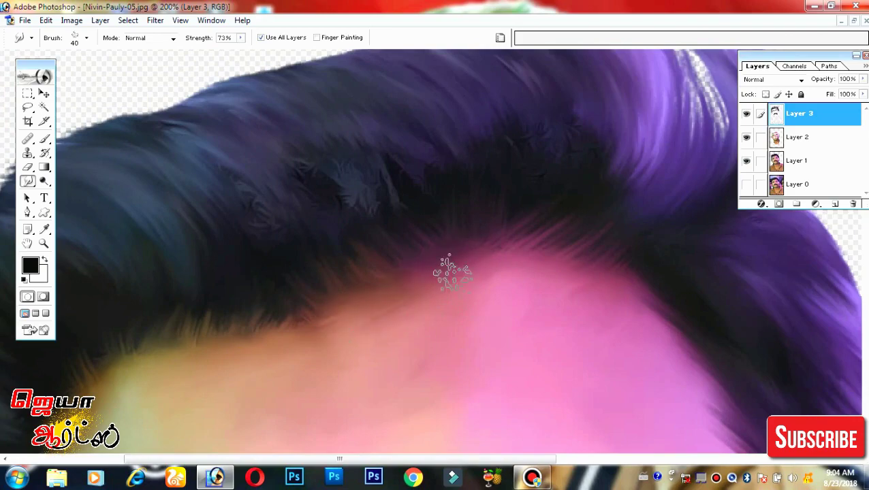
pyautogui.moveTo(313, 133)
pyautogui.mouseDown()
pyautogui.moveTo(252, 184)
pyautogui.moveTo(429, 167)
pyautogui.mouseUp()
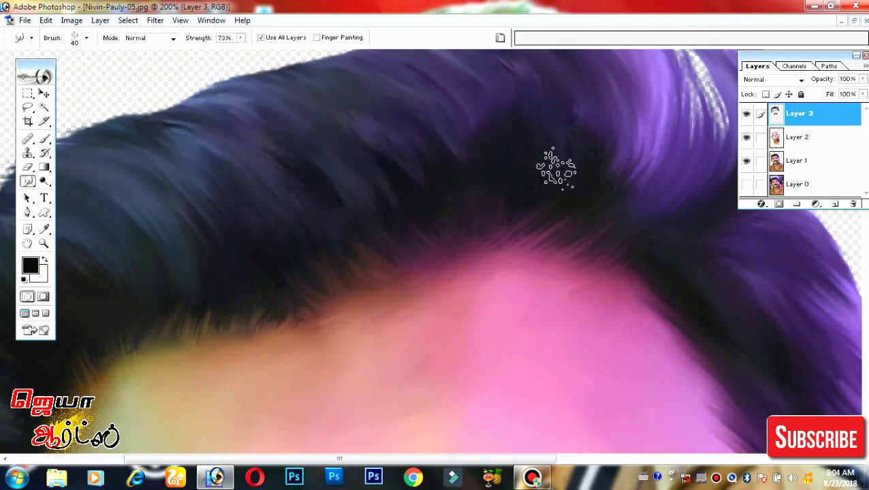
# Pull the left and top hair edges into spiky wisps, then zoom out to check.
pyautogui.hotkey('ctrl', '-')
pyautogui.hotkey('ctrl', '-')
pyautogui.hotkey('ctrl', '-')
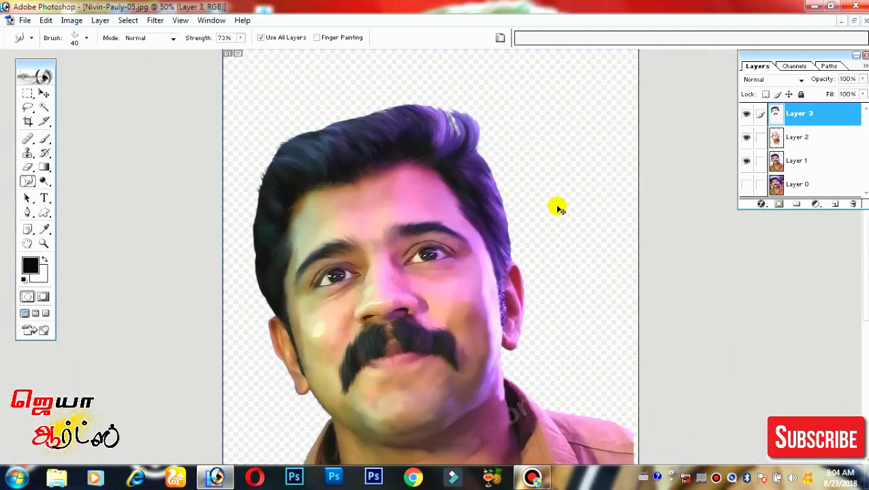
pyautogui.hotkey('ctrl', '+')
pyautogui.hotkey('ctrl', '+')
pyautogui.hotkey('ctrl', '+')
pyautogui.moveTo(578, 188); pyautogui.dragTo(603, 132)
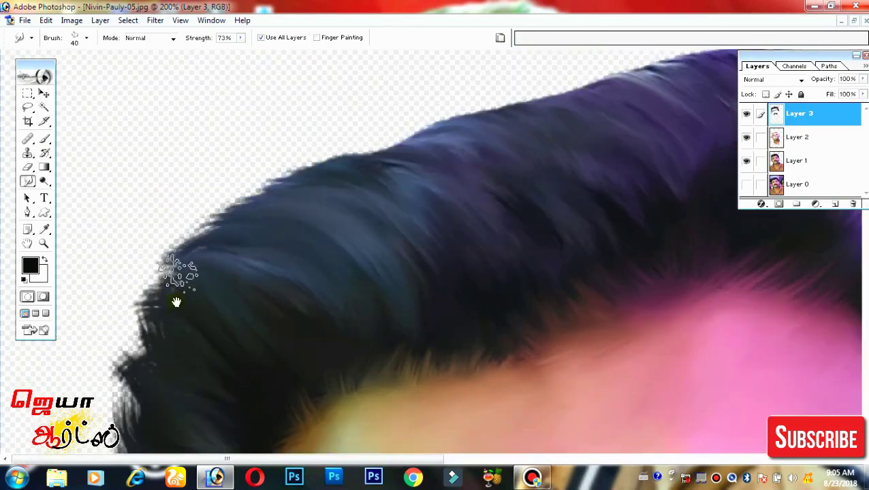
pyautogui.moveTo(150, 386)
pyautogui.mouseDown()
pyautogui.moveTo(162, 195)
pyautogui.moveTo(87, 136)
pyautogui.mouseUp()
pyautogui.moveTo(126, 272); pyautogui.dragTo(99, 163)
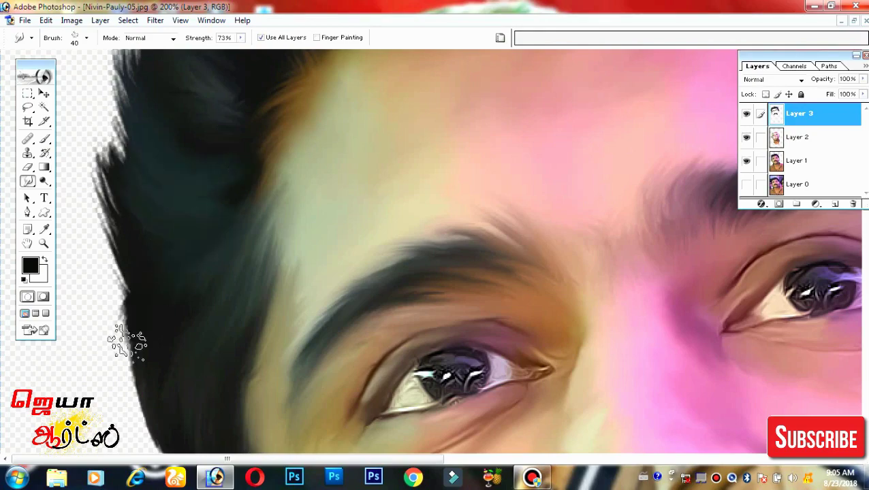
pyautogui.scroll(-5, 128, 344)
pyautogui.moveTo(145, 190); pyautogui.dragTo(181, 315)
pyautogui.moveTo(254, 206); pyautogui.dragTo(161, 324)
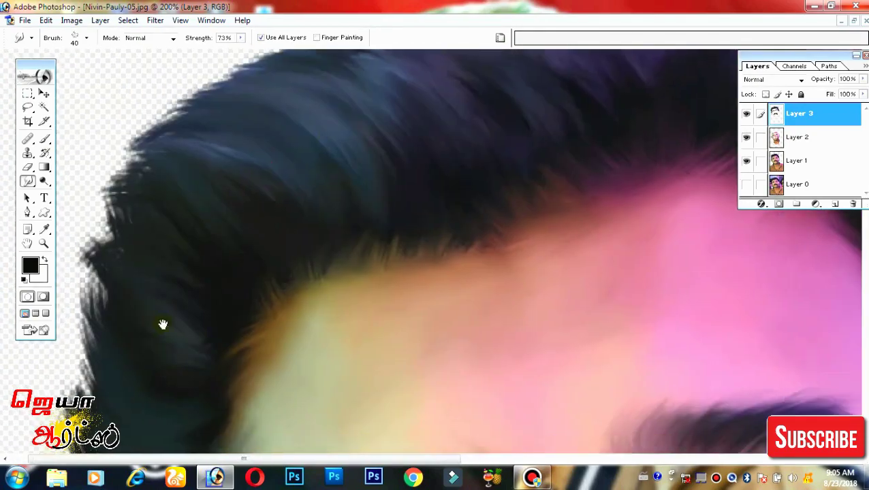
pyautogui.moveTo(205, 265)
pyautogui.mouseDown()
pyautogui.moveTo(287, 272)
pyautogui.moveTo(320, 217)
pyautogui.moveTo(466, 155)
pyautogui.moveTo(614, 150)
pyautogui.mouseUp()
pyautogui.moveTo(509, 333); pyautogui.dragTo(359, 183)
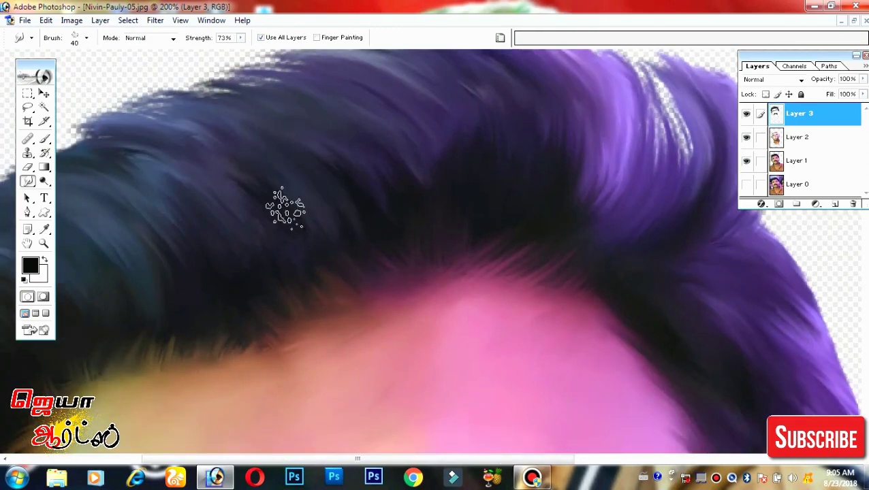
pyautogui.moveTo(121, 136); pyautogui.dragTo(188, 146)
pyautogui.hotkey('ctrl', '-')
pyautogui.hotkey('ctrl', '-')
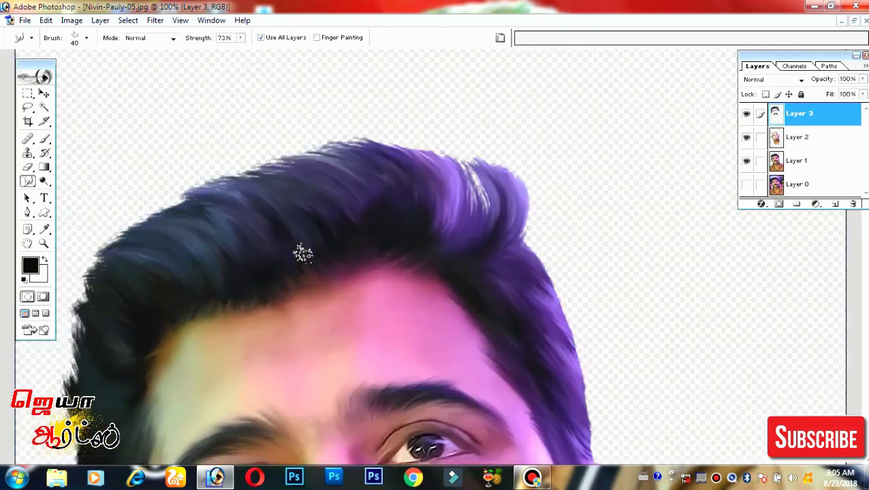
pyautogui.hotkey('ctrl', '-')
pyautogui.hotkey('ctrl', '-')
pyautogui.hotkey('ctrl', '-')
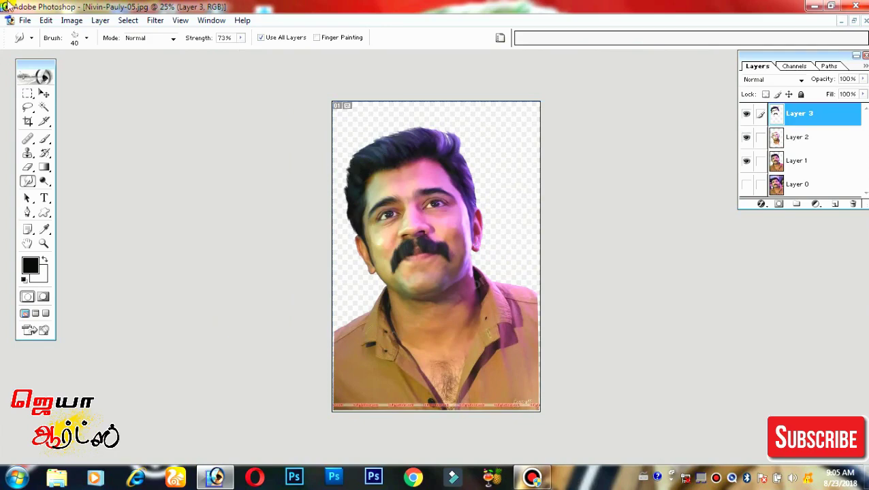
# Merge the visible painted smudge layers into Layer 1.
pyautogui.click(27, 94)
pyautogui.click(797, 160)
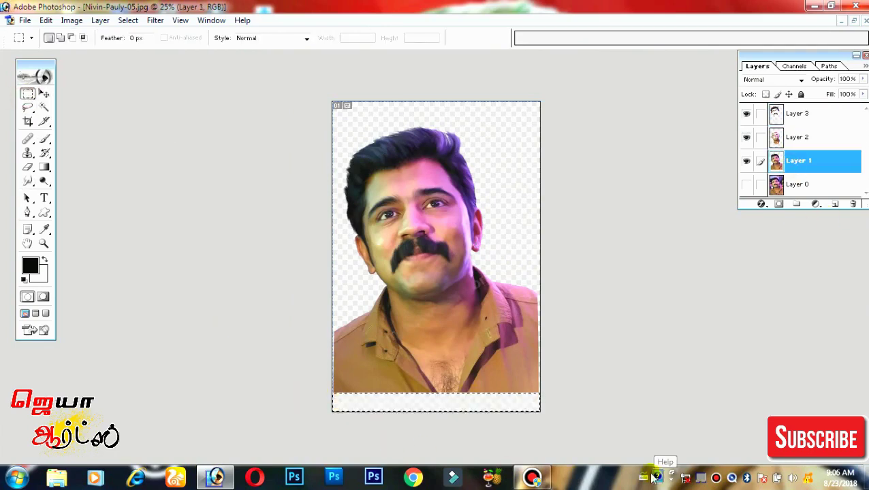
pyautogui.click(792, 115)
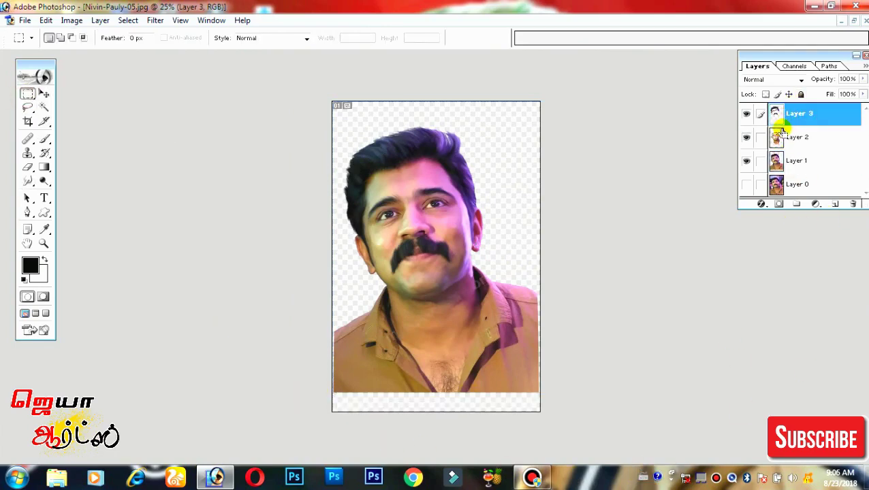
pyautogui.hotkey('ctrl', 'e')
pyautogui.hotkey('ctrl', 'e')
# Scale the merged portrait up about 141% so the face fills the canvas.
pyautogui.hotkey('ctrl', 't')
pyautogui.moveTo(538, 397); pyautogui.dragTo(581, 444)
pyautogui.moveTo(581, 126)
pyautogui.mouseDown()
pyautogui.moveTo(615, 64)
pyautogui.moveTo(594, 107)
pyautogui.moveTo(602, 99)
pyautogui.mouseUp()
pyautogui.doubleClick(555, 101)
pyautogui.hotkey('ctrl', '+')
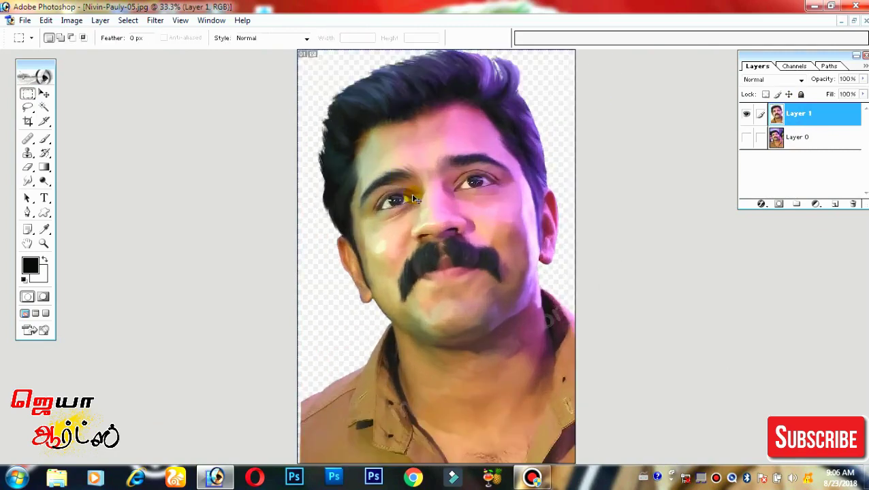
pyautogui.hotkey('ctrl', '-')
pyautogui.hotkey('ctrl', 't')
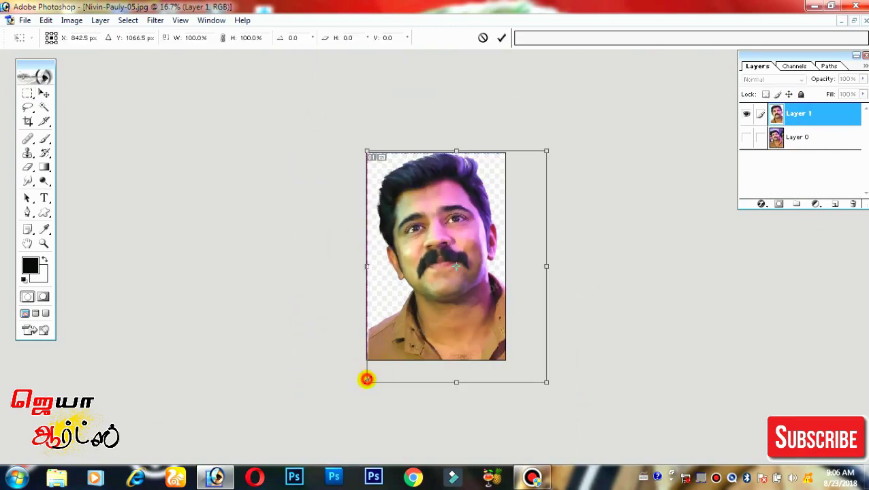
pyautogui.moveTo(367, 379); pyautogui.dragTo(368, 364)
pyautogui.doubleClick(372, 365)
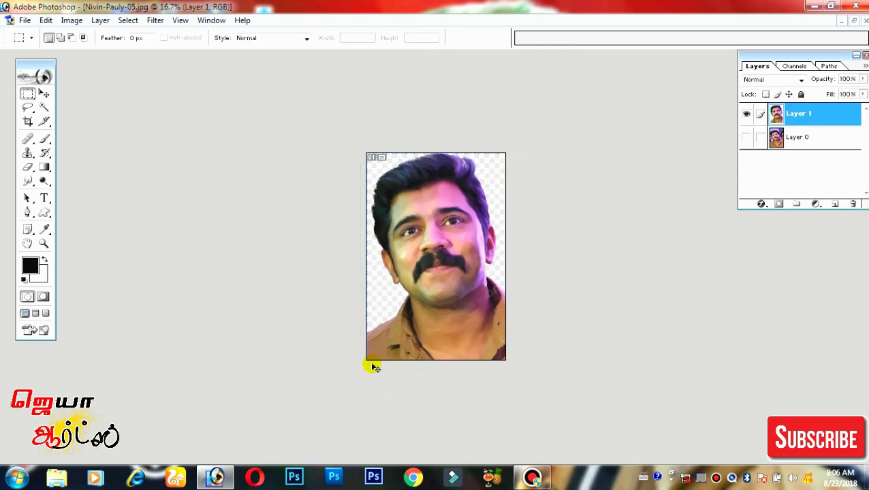
pyautogui.hotkey('ctrl', '+')
pyautogui.hotkey('ctrl', '+')
pyautogui.hotkey('ctrl', '+')
pyautogui.hotkey('ctrl', '+')
pyautogui.hotkey('ctrl', '+')
# Add a new empty layer and set the Smudge tool to 34% strength.
pyautogui.moveTo(501, 238)
pyautogui.mouseDown()
pyautogui.moveTo(492, 303)
pyautogui.moveTo(402, 383)
pyautogui.mouseUp()
pyautogui.hotkey('ctrl', '-')
pyautogui.keyDown('ctrl'); pyautogui.click(401, 354); pyautogui.keyUp('ctrl')
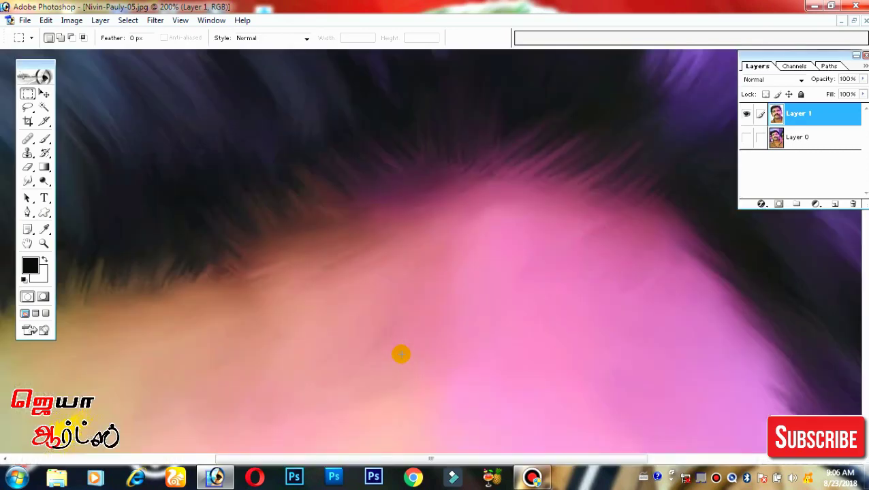
pyautogui.click(835, 203)
pyautogui.click(28, 181)
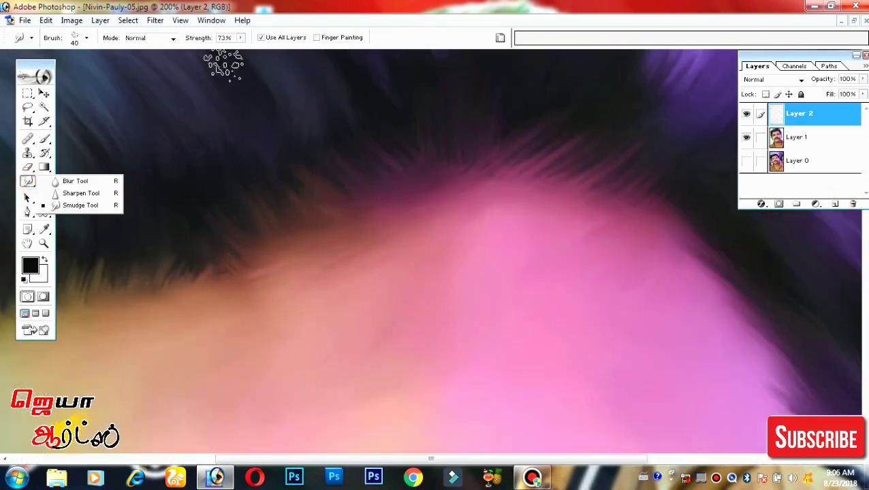
pyautogui.click(241, 38)
pyautogui.click(221, 267)
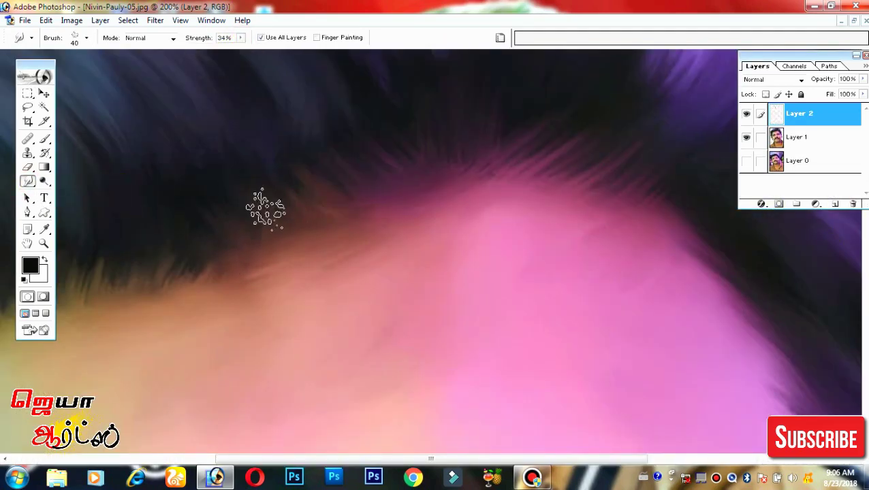
# Softly smudge the hairline over the forehead, then zoom out to view the portrait.
pyautogui.moveTo(229, 251); pyautogui.dragTo(342, 232)
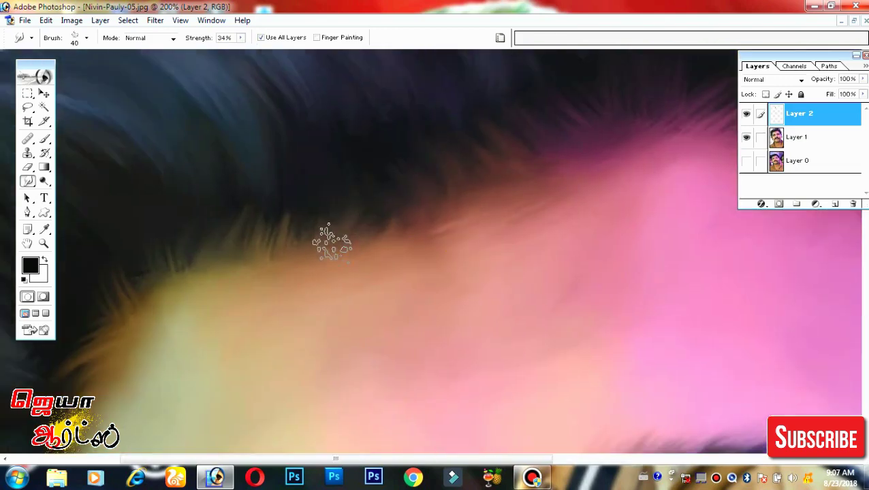
pyautogui.moveTo(432, 208); pyautogui.dragTo(379, 227)
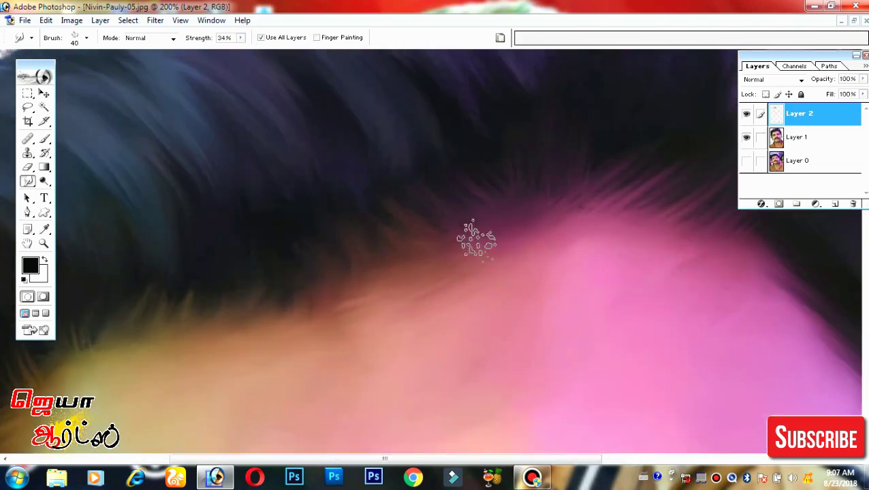
pyautogui.hotkey('ctrl', '-')
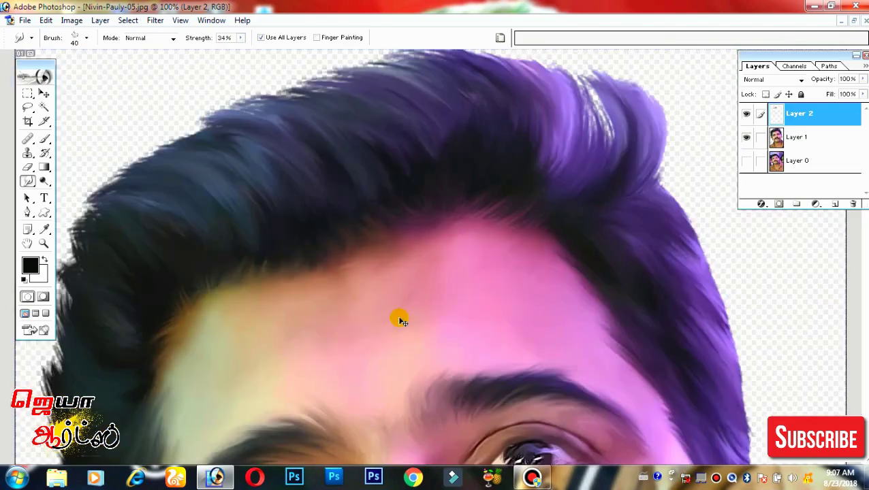
pyautogui.hotkey('ctrl', '-')
pyautogui.hotkey('ctrl', '-')
pyautogui.hotkey('ctrl', '-')
pyautogui.hotkey('ctrl', '-')
# Merge into Layer 1, add a new layer, and paint pink across the cheek beside the nose.
pyautogui.hotkey('ctrl', 'e')
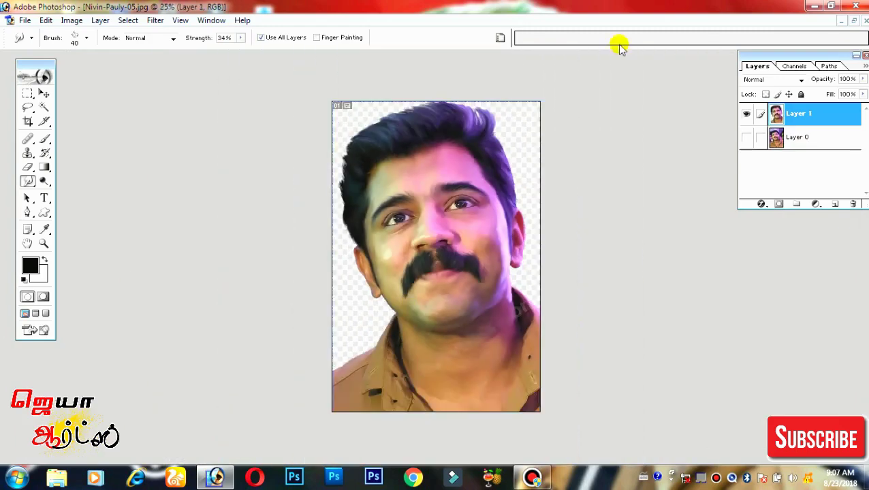
pyautogui.hotkey('ctrl', '+')
pyautogui.hotkey('ctrl', '+')
pyautogui.hotkey('ctrl', '+')
pyautogui.hotkey('ctrl', '+')
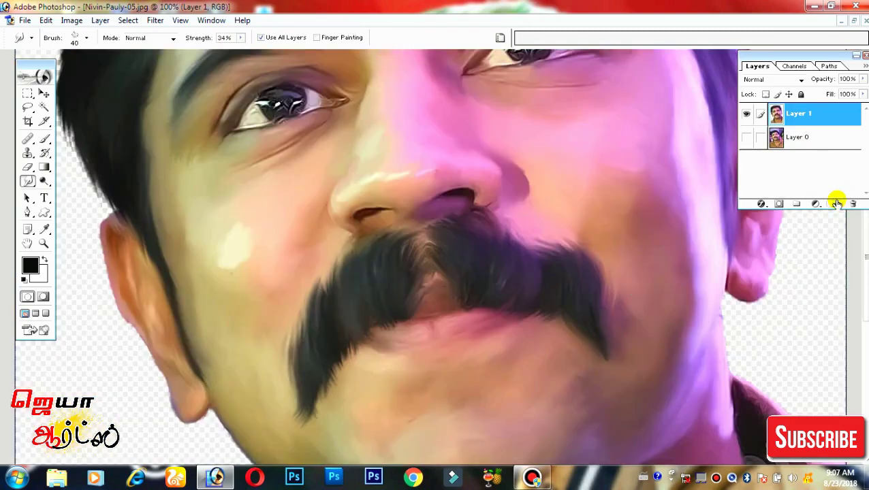
pyautogui.click(837, 203)
pyautogui.click(44, 139)
pyautogui.click(30, 266)
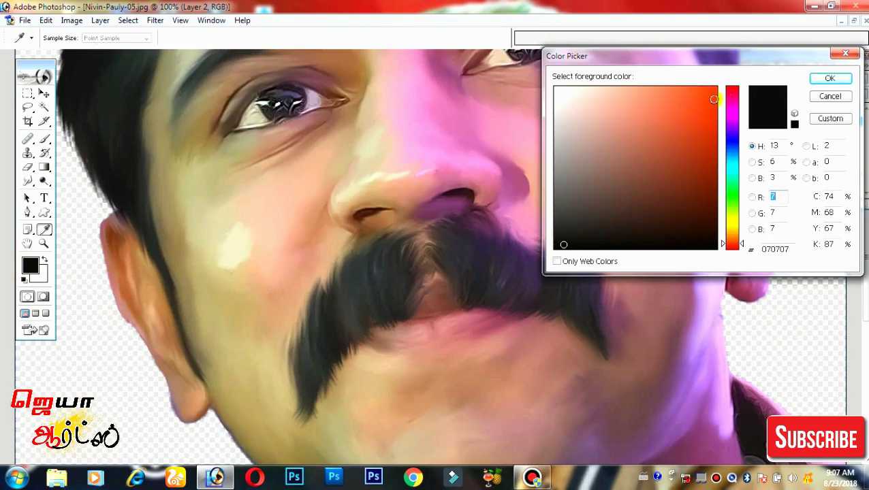
pyautogui.click(442, 114)
pyautogui.click(826, 78)
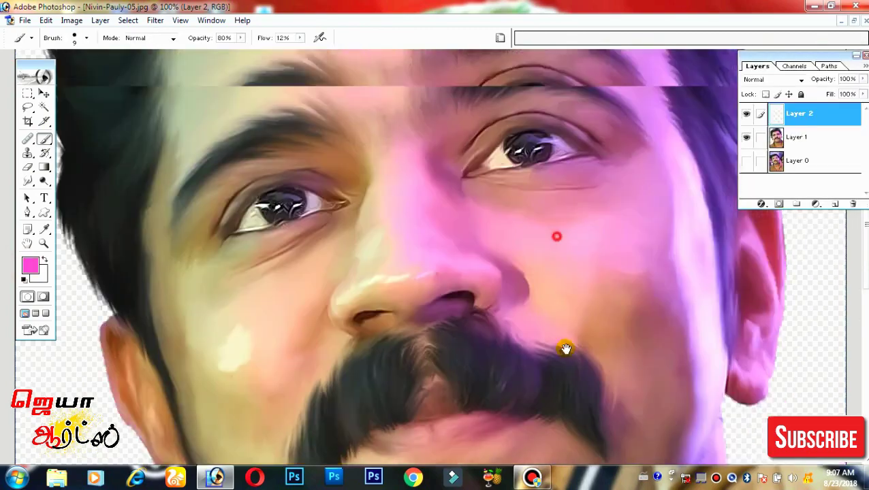
pyautogui.scroll(5, 437, 311)
pyautogui.moveTo(424, 250); pyautogui.dragTo(566, 319)
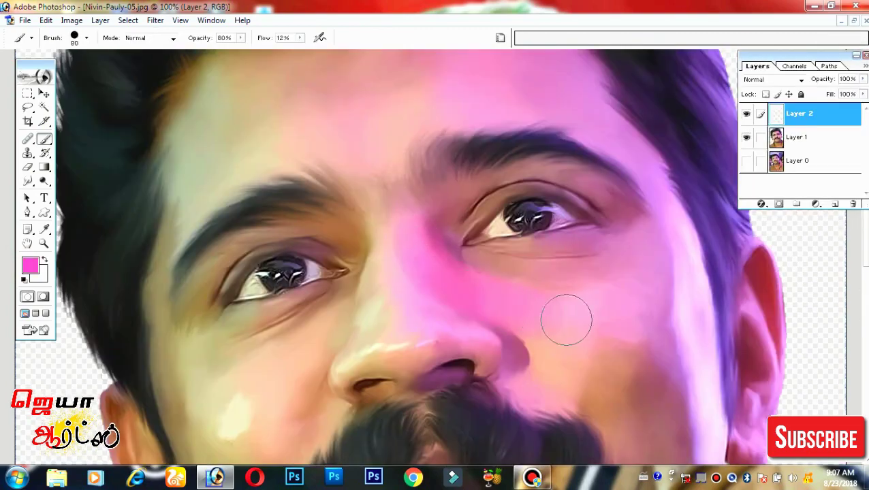
# Undo the last pink dab and set the brush opacity to 26%.
pyautogui.click(45, 138)
pyautogui.hotkey('ctrl', 'z')
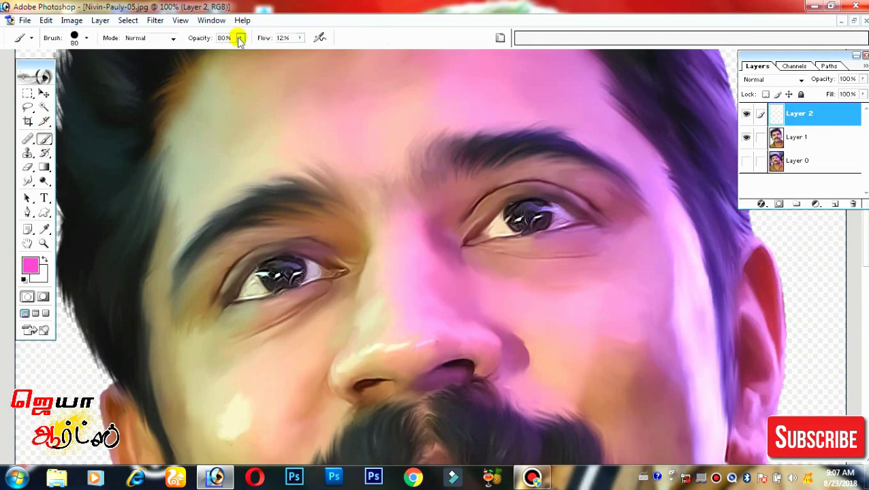
pyautogui.click(242, 40)
pyautogui.click(423, 285)
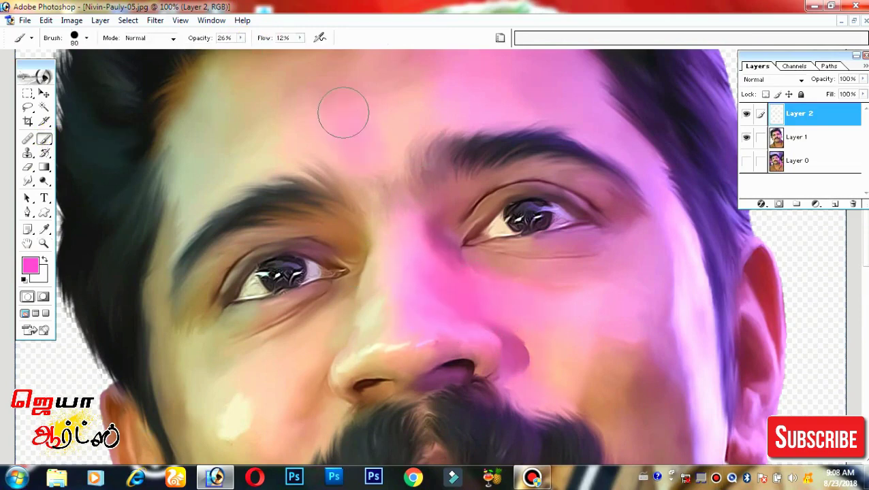
pyautogui.scroll(2, 451, 227)
pyautogui.moveTo(530, 331); pyautogui.dragTo(530, 138)
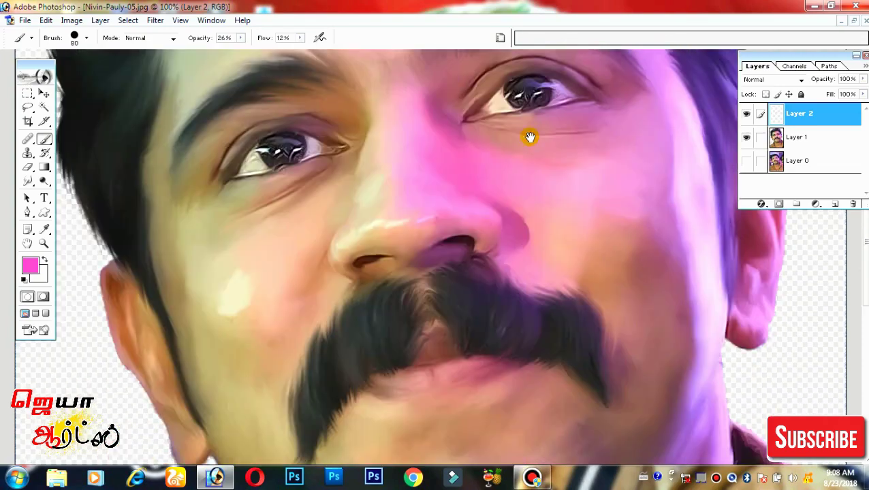
# Choose a muted green and paint pale green beside the nose bridge.
pyautogui.click(30, 266)
pyautogui.click(732, 203)
pyautogui.click(677, 122)
pyautogui.moveTo(677, 122)
pyautogui.mouseDown()
pyautogui.moveTo(630, 136)
pyautogui.moveTo(677, 135)
pyautogui.mouseUp()
pyautogui.click(830, 78)
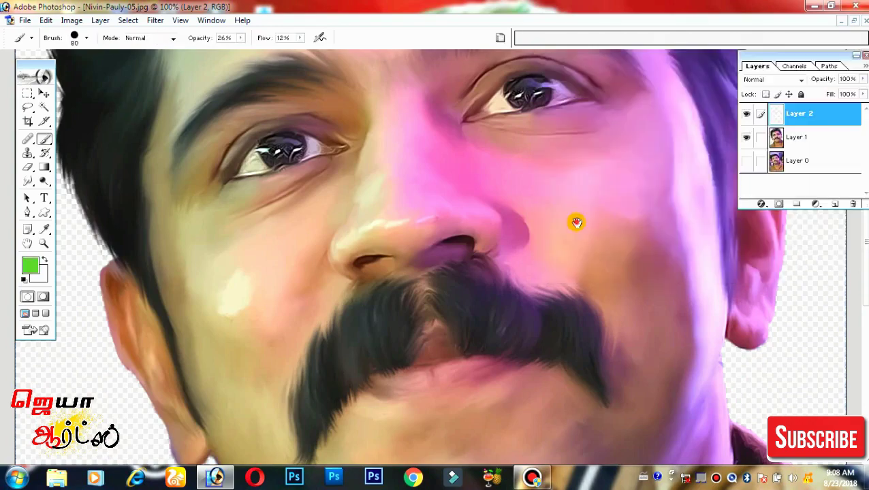
pyautogui.moveTo(576, 223); pyautogui.dragTo(576, 52)
pyautogui.scroll(-5, 374, 341)
pyautogui.scroll(3, 450, 273)
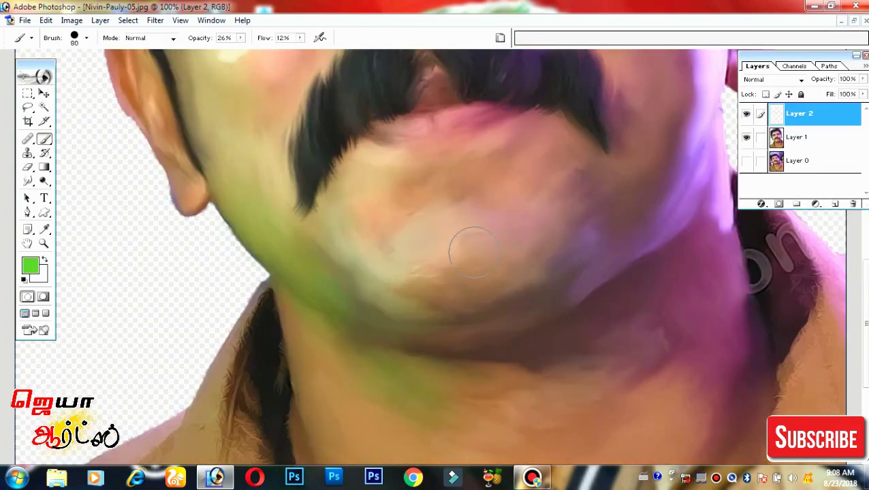
pyautogui.scroll(1, 558, 218)
pyautogui.scroll(7, 507, 217)
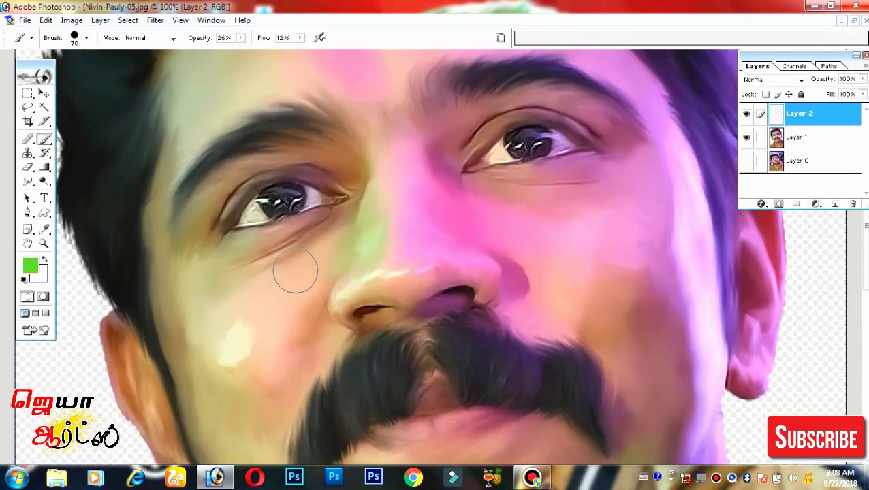
pyautogui.moveTo(369, 225); pyautogui.dragTo(376, 241)
pyautogui.scroll(-5, 293, 198)
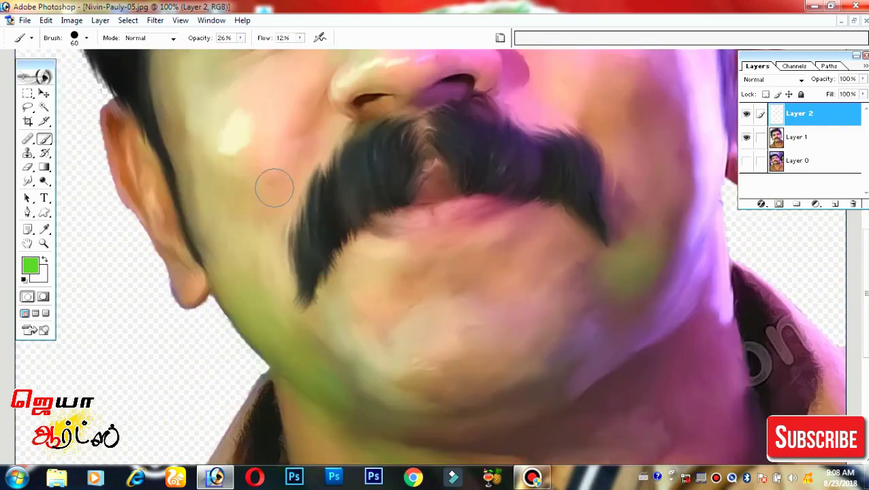
pyautogui.scroll(3, 225, 205)
pyautogui.scroll(4, 231, 235)
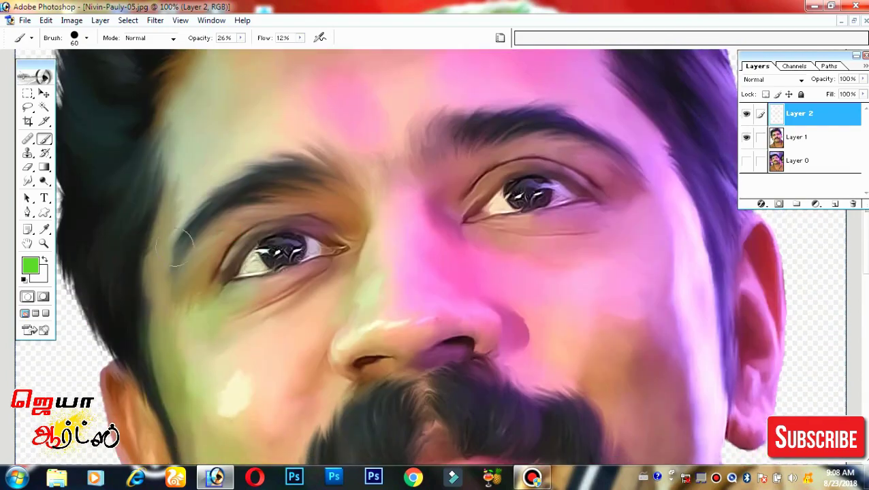
pyautogui.scroll(5, 251, 283)
pyautogui.scroll(-12, 429, 259)
# Switch the painting colour to yellow and brush yellow strokes over the face.
pyautogui.press('i')
pyautogui.click(30, 265)
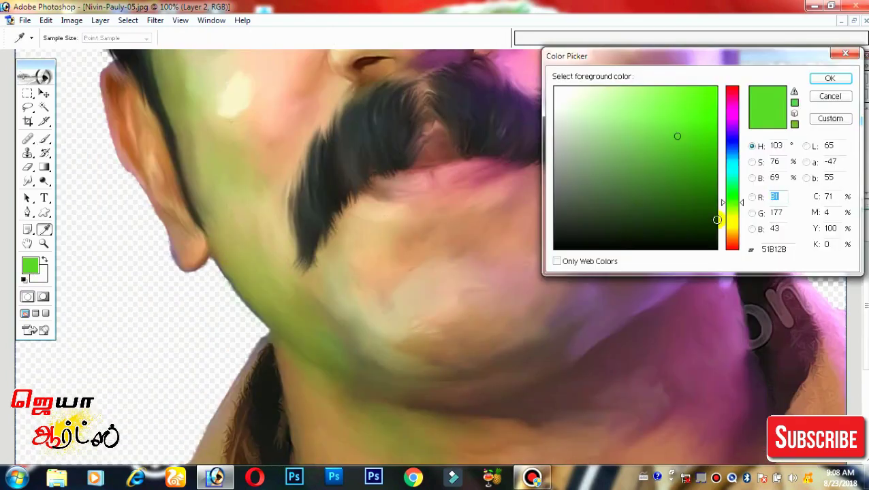
pyautogui.moveTo(727, 213); pyautogui.dragTo(732, 222)
pyautogui.click(711, 101)
pyautogui.press('Return')
pyautogui.press('b')
pyautogui.scroll(5, 688, 298)
pyautogui.moveTo(600, 273); pyautogui.dragTo(647, 218)
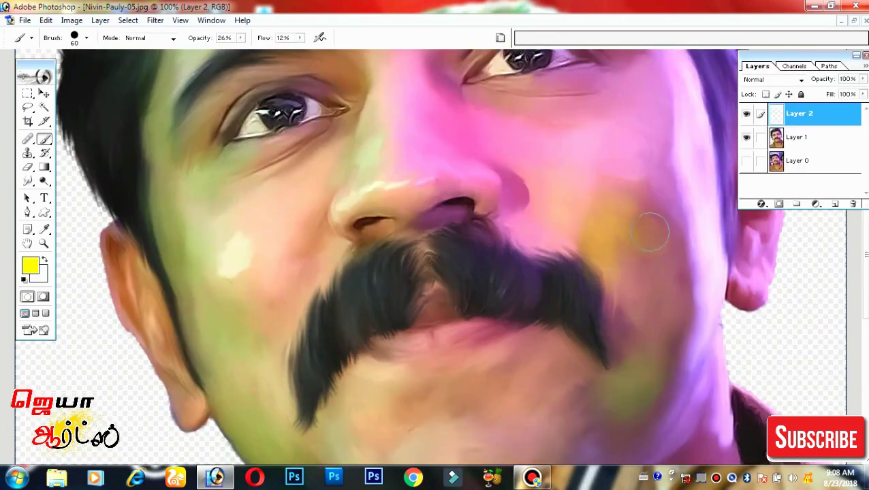
pyautogui.moveTo(654, 313); pyautogui.dragTo(634, 204)
# Lower the brush opacity to about 14% and enlarge the brush to size 80.
pyautogui.moveTo(241, 38); pyautogui.dragTo(233, 51)
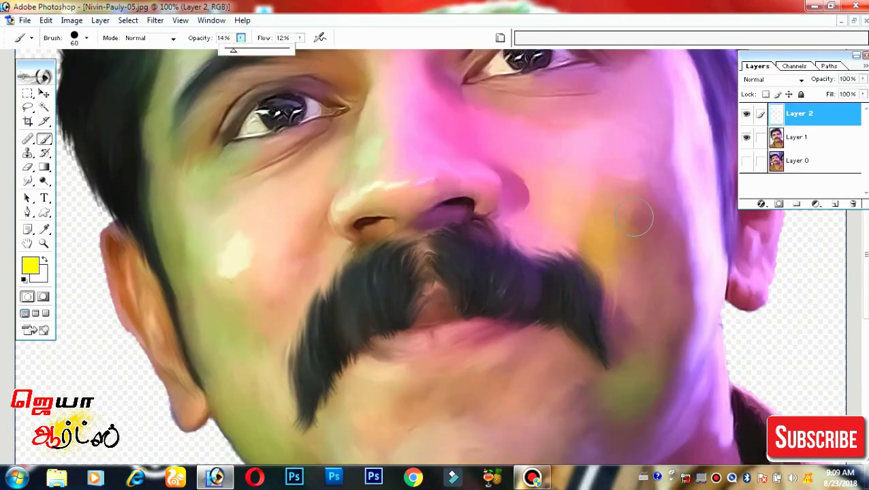
pyautogui.press(']')
pyautogui.press(']')
pyautogui.scroll(5, 551, 165)
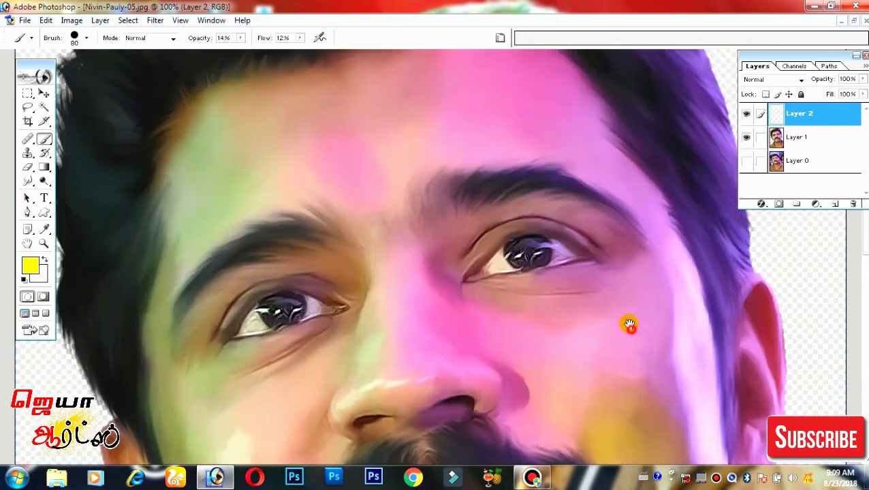
pyautogui.scroll(-5, 629, 325)
pyautogui.scroll(-3, 328, 212)
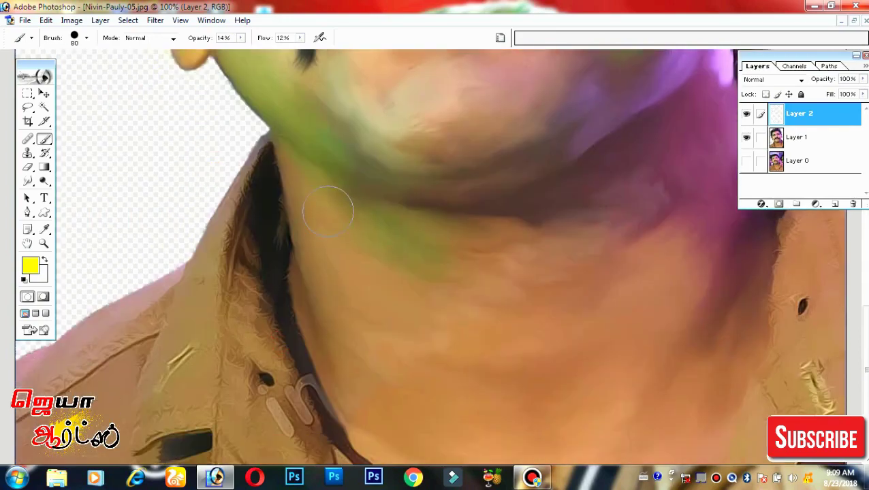
pyautogui.scroll(4, 329, 310)
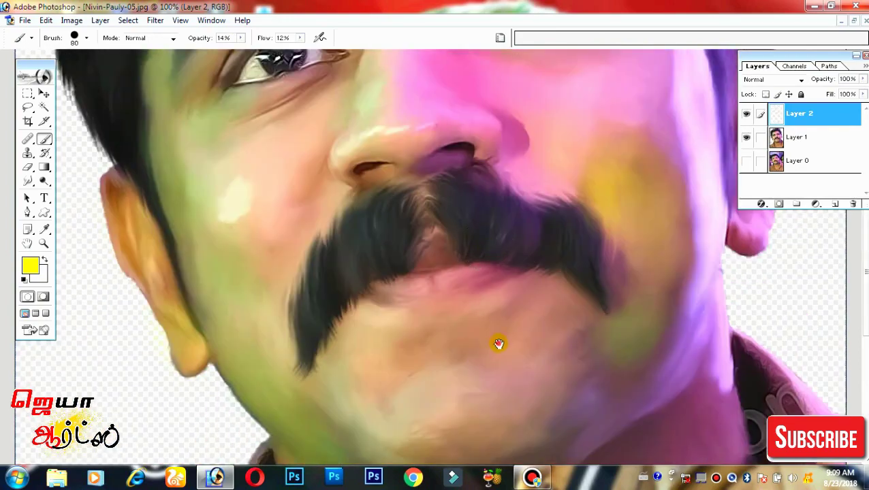
pyautogui.moveTo(498, 344); pyautogui.dragTo(498, 307)
# Tint the moustache and chin area with cyan, then purple strokes.
pyautogui.click(30, 266)
pyautogui.click(730, 167)
pyautogui.click(669, 122)
pyautogui.click(821, 78)
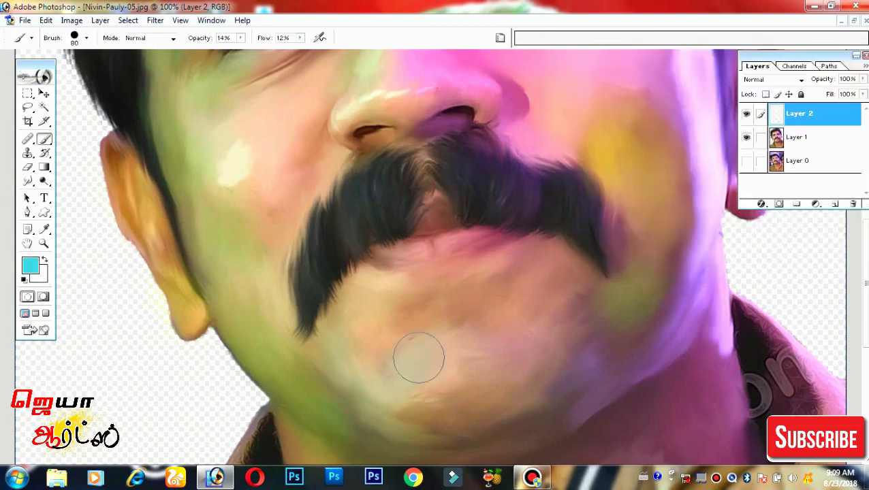
pyautogui.click(35, 265)
pyautogui.click(733, 126)
pyautogui.click(663, 120)
pyautogui.click(829, 78)
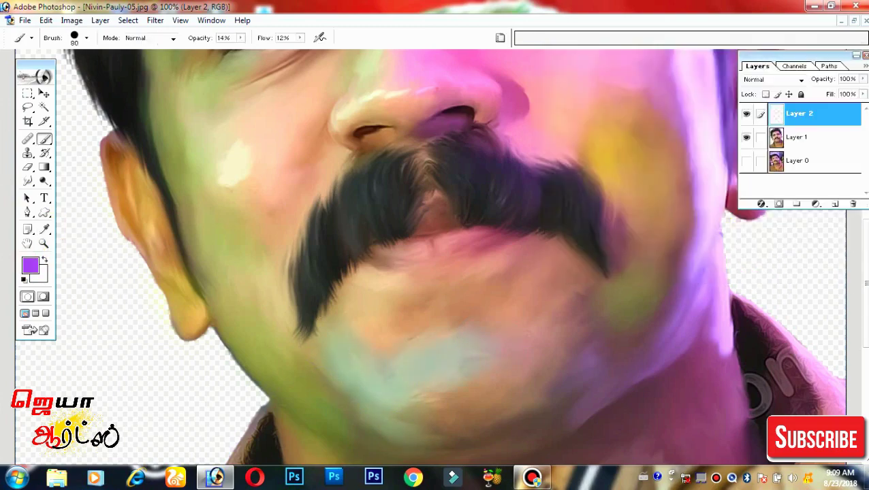
pyautogui.scroll(3, 705, 316)
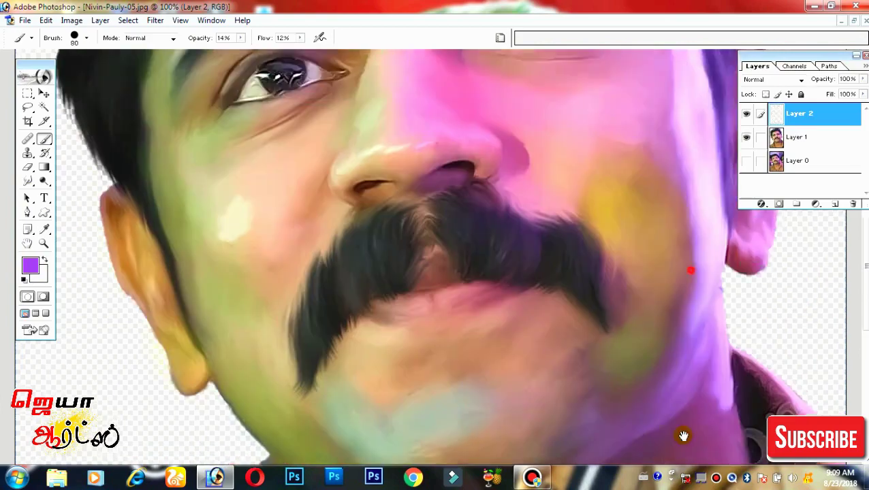
pyautogui.scroll(3, 688, 341)
pyautogui.scroll(3, 627, 256)
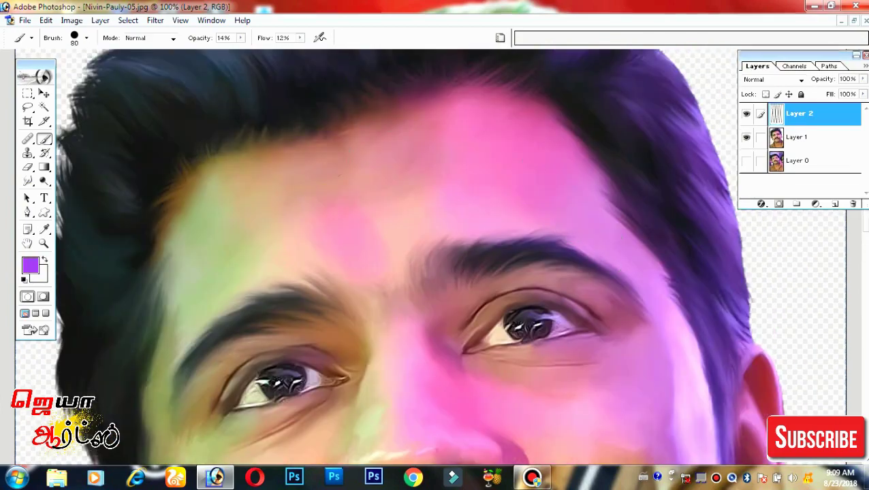
pyautogui.scroll(-4, 582, 216)
pyautogui.scroll(-5, 517, 335)
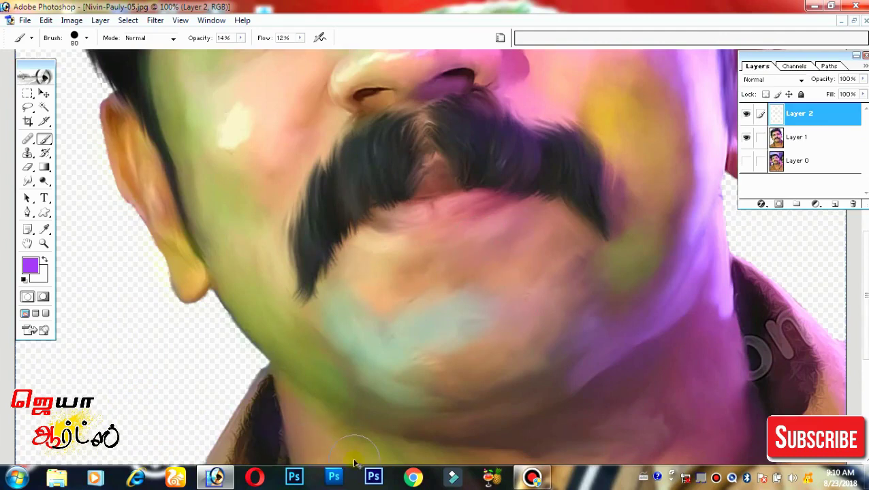
# Set the painted layer's blend mode to Color.
pyautogui.hotkey('ctrl', '0')
pyautogui.hotkey('ctrl', '-')
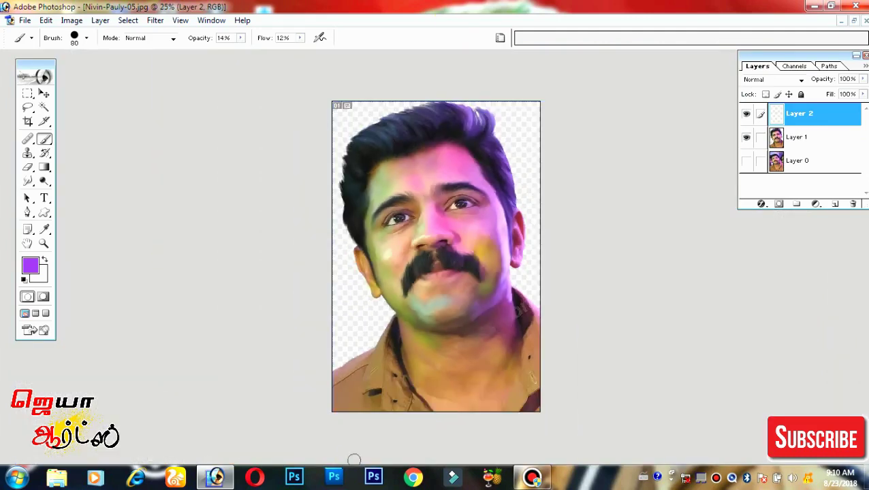
pyautogui.click(772, 79)
pyautogui.click(757, 277)
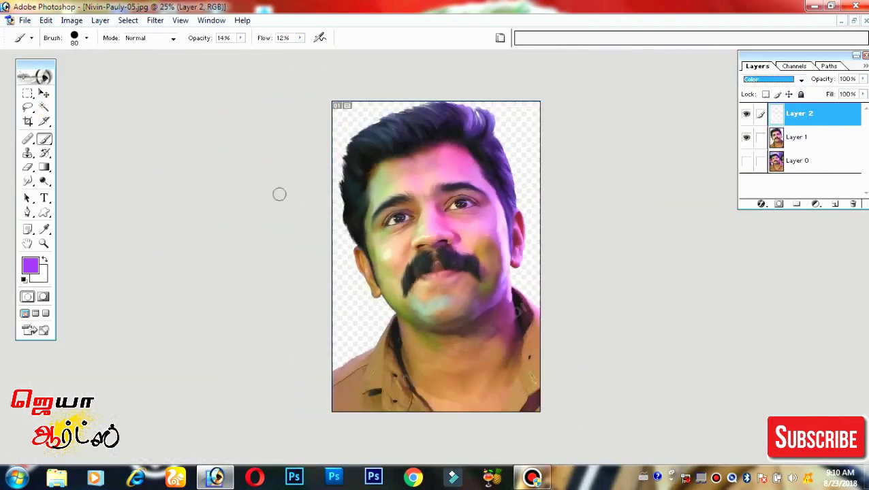
# Drag the green watercolour image from the Downloads folder into Photoshop.
pyautogui.press('super+e')
pyautogui.click(65, 95)
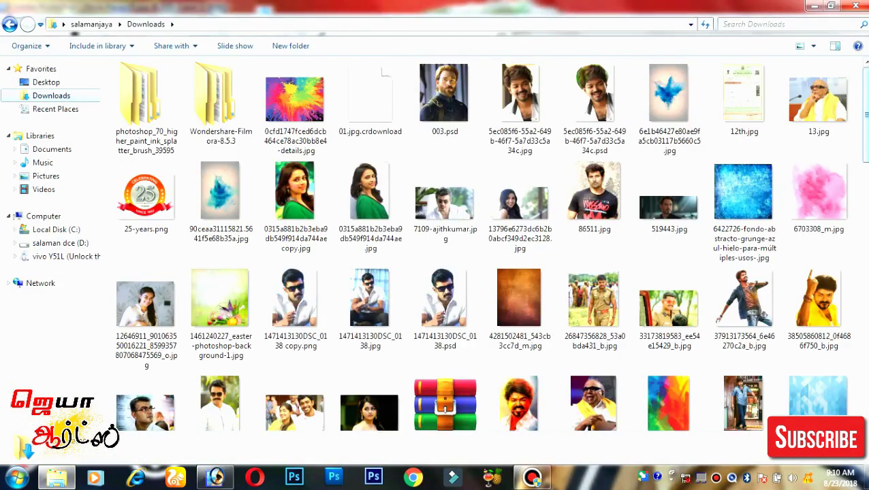
pyautogui.scroll(-1, 436, 245)
pyautogui.scroll(-5, 739, 102)
pyautogui.scroll(-3, 739, 102)
pyautogui.scroll(-4, 739, 102)
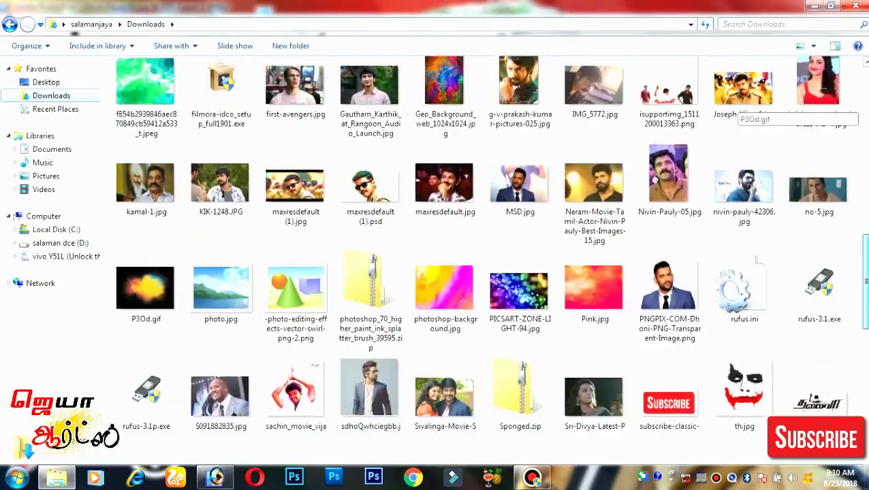
pyautogui.scroll(-3, 739, 102)
pyautogui.scroll(-2, 739, 102)
pyautogui.moveTo(369, 351); pyautogui.dragTo(368, 293)
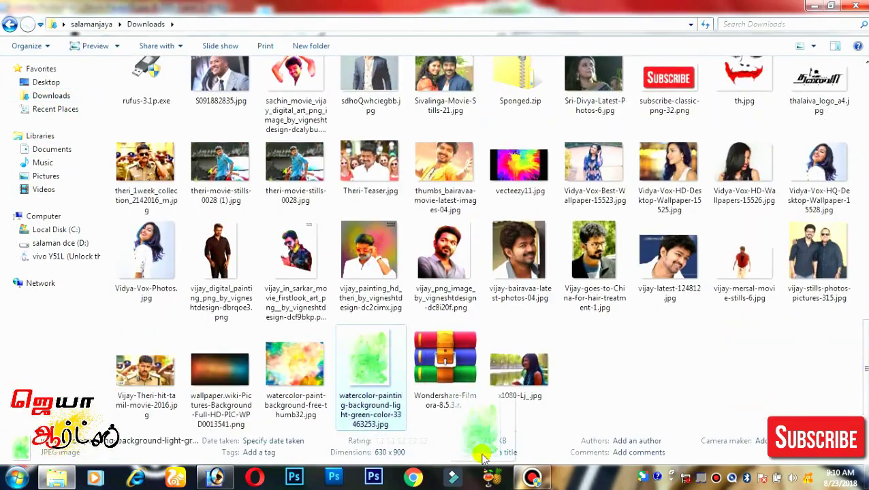
# Copy the watercolour into the portrait as a layer and stretch it to cover the canvas.
pyautogui.press('v')
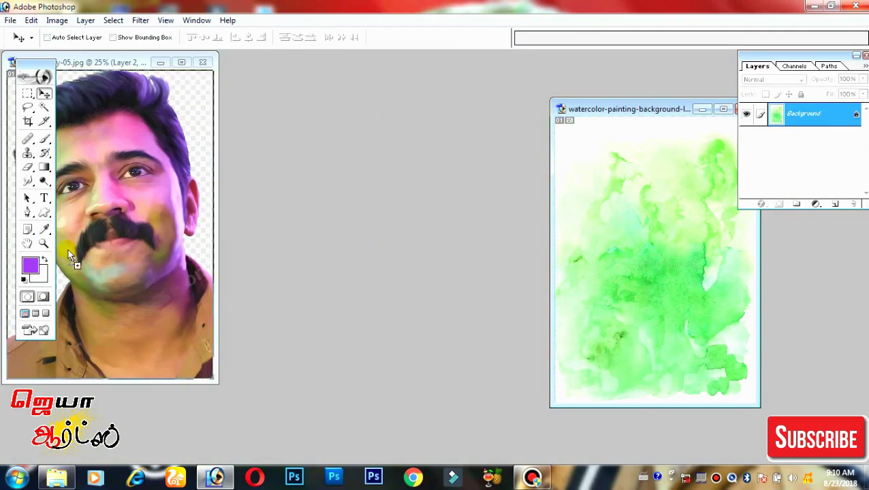
pyautogui.moveTo(617, 239); pyautogui.dragTo(191, 75)
pyautogui.click(181, 63)
pyautogui.hotkey('ctrl', 't')
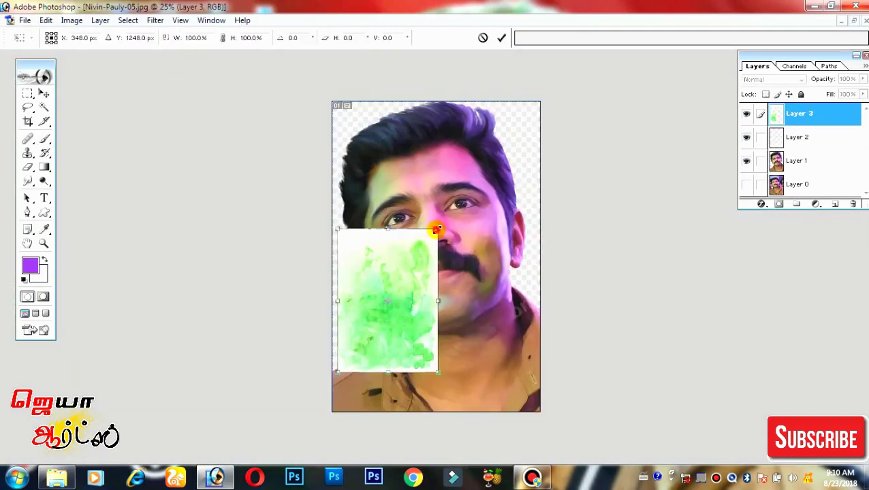
pyautogui.moveTo(437, 229); pyautogui.dragTo(535, 95)
pyautogui.moveTo(334, 373); pyautogui.dragTo(311, 411)
pyautogui.moveTo(536, 412); pyautogui.dragTo(553, 440)
pyautogui.press('Return')
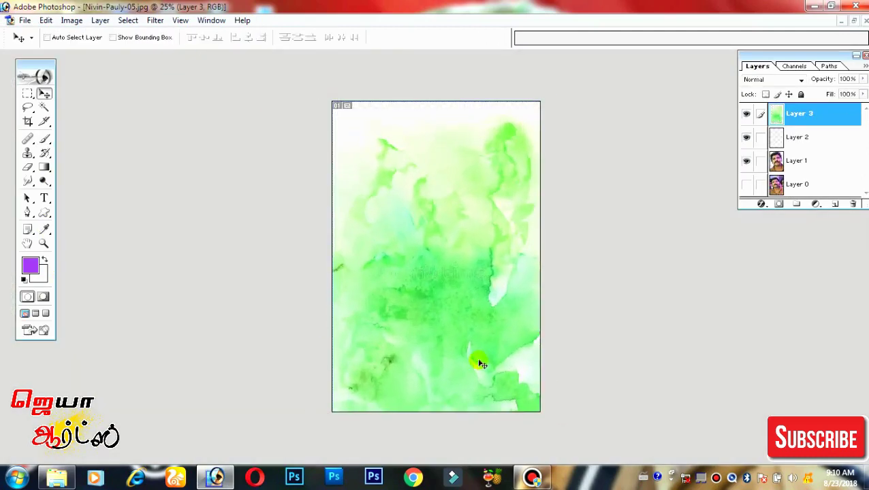
# Send the watercolour layer behind the portrait and shift its hue toward blue-purple.
pyautogui.hotkey('ctrl', '[')
pyautogui.hotkey('ctrl', '[')
pyautogui.hotkey('ctrl', '[')
pyautogui.hotkey('ctrl', '+')
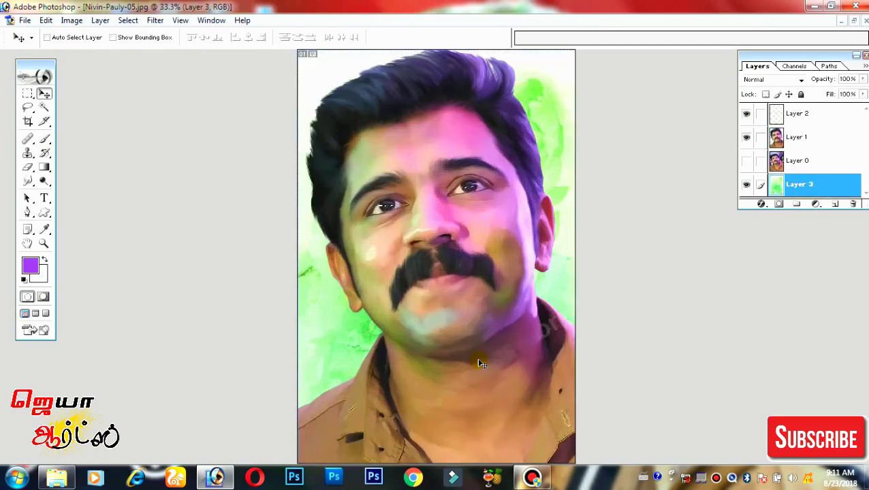
pyautogui.hotkey('ctrl', 'u')
pyautogui.moveTo(724, 96)
pyautogui.mouseDown()
pyautogui.moveTo(782, 100)
pyautogui.moveTo(662, 99)
pyautogui.moveTo(700, 101)
pyautogui.mouseUp()
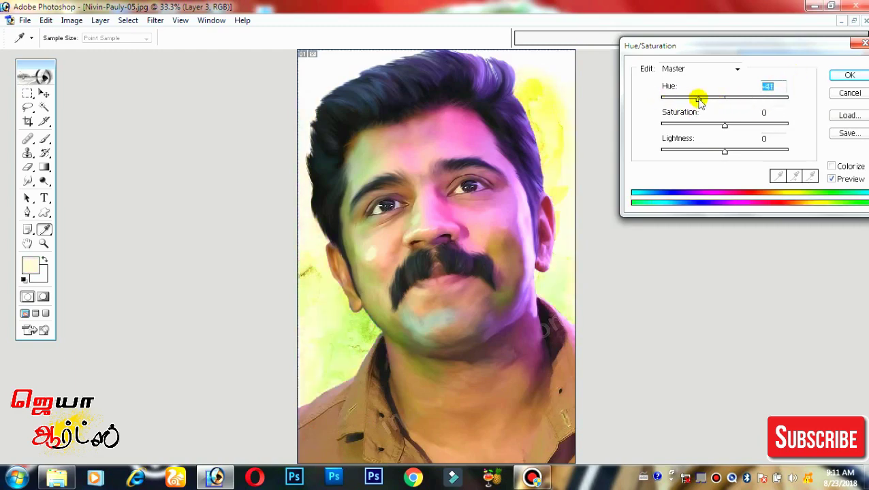
pyautogui.click(845, 97)
pyautogui.click(853, 204)
# Select the whole canvas with the Rectangular Marquee.
pyautogui.click(444, 186)
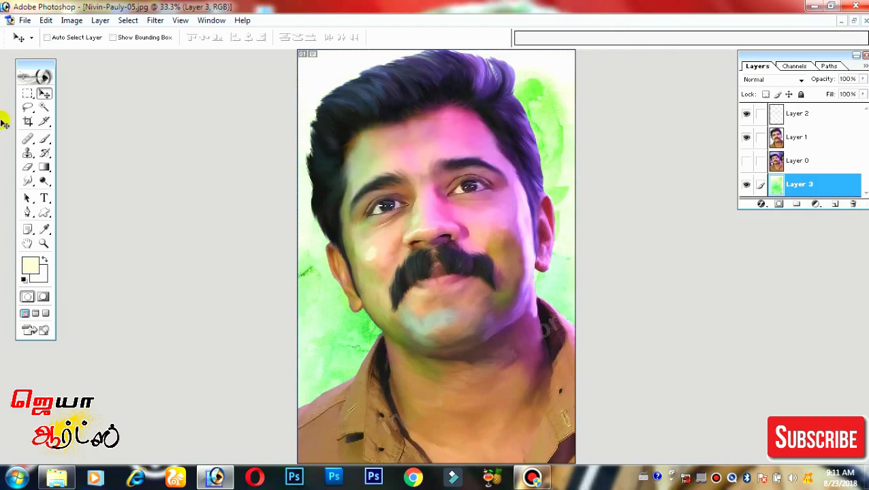
pyautogui.rightClick(27, 94)
pyautogui.moveTo(299, 49); pyautogui.dragTo(659, 444)
# Create Layer 4 and fill it with black, then deselect.
pyautogui.hotkey('ctrl', 'shift', 'n')
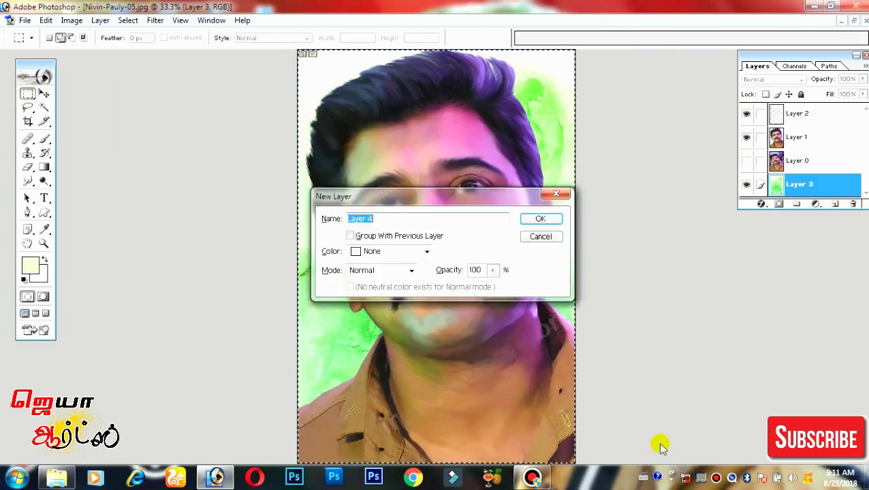
pyautogui.press('Return')
pyautogui.click(30, 265)
pyautogui.click(555, 247)
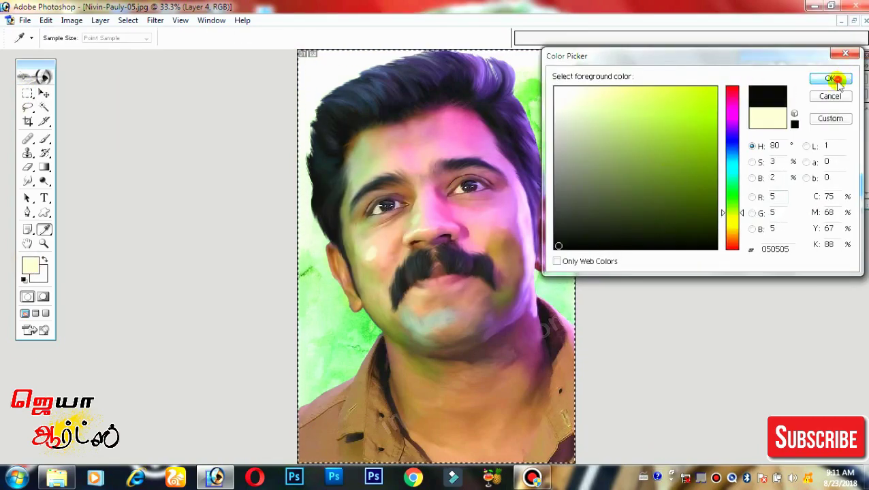
pyautogui.click(833, 80)
pyautogui.hotkey('alt', 'BackSpace')
pyautogui.hotkey('ctrl', 'd')
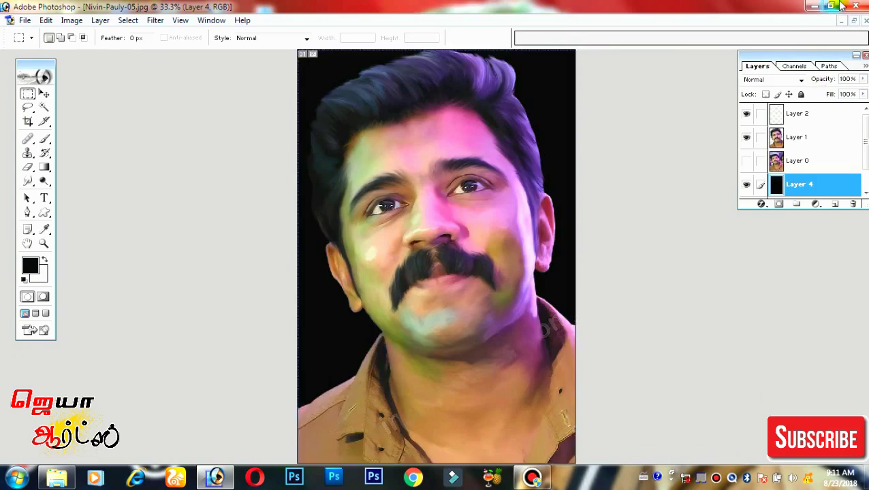
# Delete the old green Layer 3.
pyautogui.click(42, 139)
pyautogui.rightClick(467, 190)
pyautogui.moveTo(603, 291); pyautogui.dragTo(600, 262)
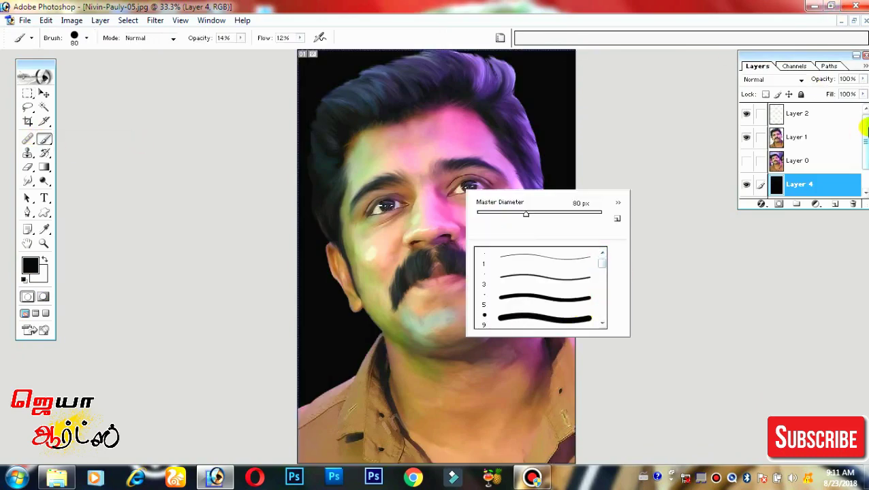
pyautogui.moveTo(863, 128); pyautogui.dragTo(864, 175)
pyautogui.click(853, 204)
pyautogui.press('Return')
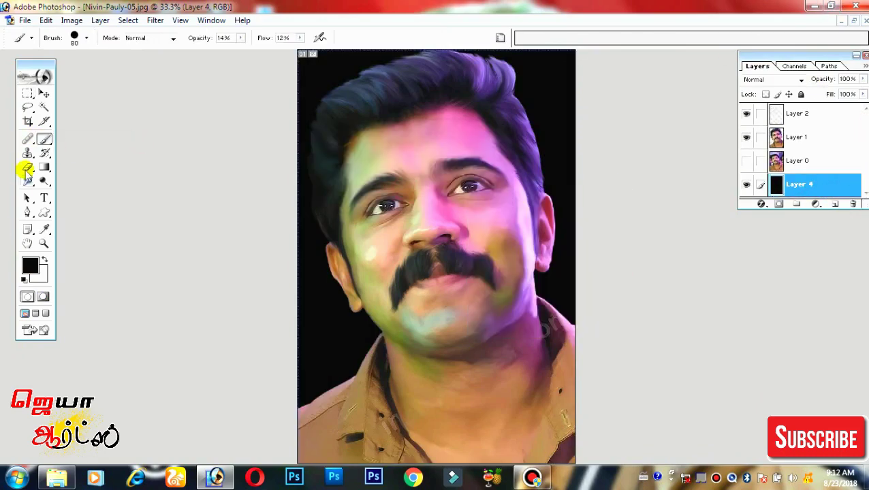
# Sample a brown from the shirt as the foreground colour.
pyautogui.click(30, 265)
pyautogui.click(353, 442)
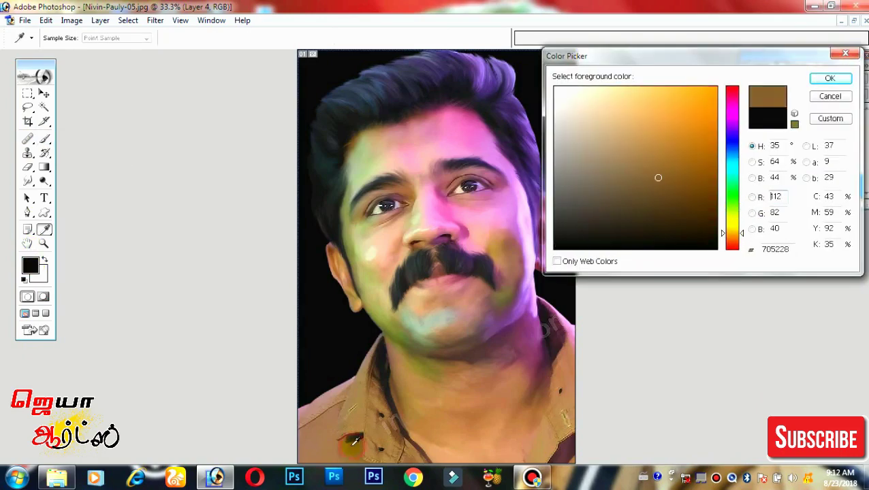
pyautogui.click(568, 378)
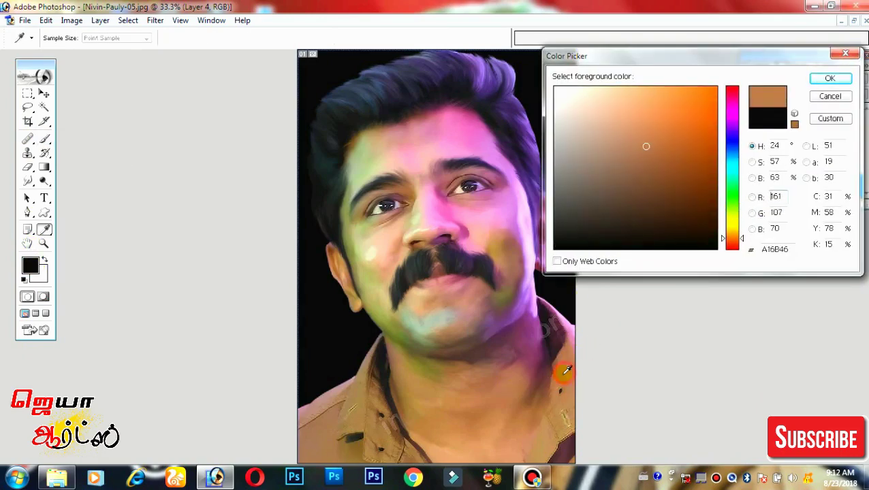
pyautogui.moveTo(565, 372); pyautogui.dragTo(578, 382)
pyautogui.click(824, 77)
# Paint a brown glow with a 1500px soft round brush at 66% opacity.
pyautogui.rightClick(482, 242)
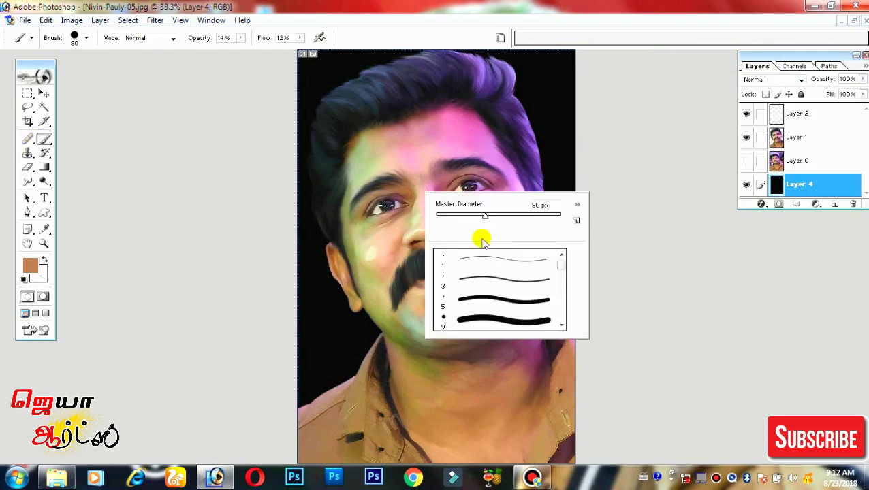
pyautogui.scroll(-2, 511, 299)
pyautogui.scroll(-2, 466, 310)
pyautogui.click(443, 296)
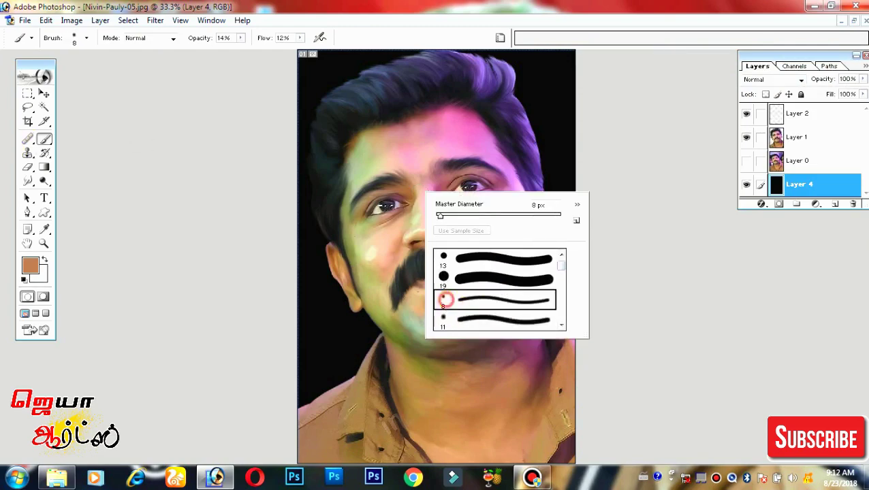
pyautogui.press('Return')
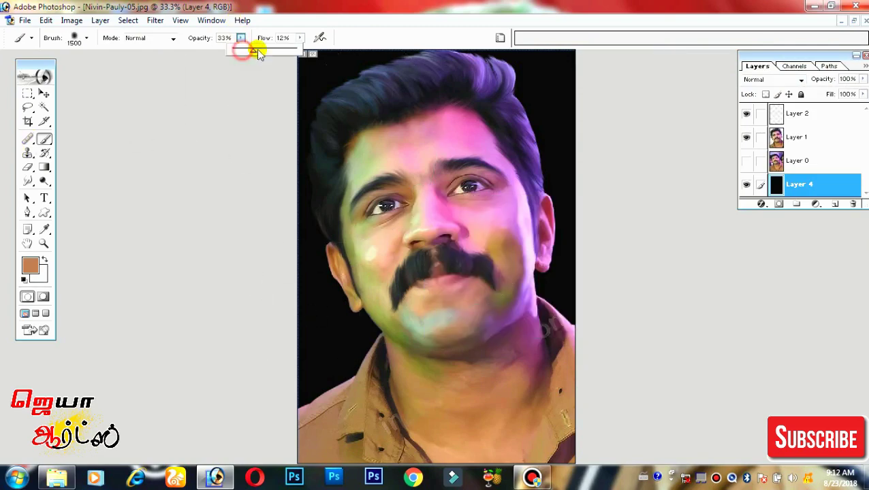
pyautogui.moveTo(240, 37); pyautogui.dragTo(281, 50)
pyautogui.moveTo(410, 285)
pyautogui.mouseDown()
pyautogui.moveTo(476, 145)
pyautogui.moveTo(476, 117)
pyautogui.moveTo(442, 253)
pyautogui.moveTo(417, 145)
pyautogui.moveTo(475, 310)
pyautogui.moveTo(256, 102)
pyautogui.mouseUp()
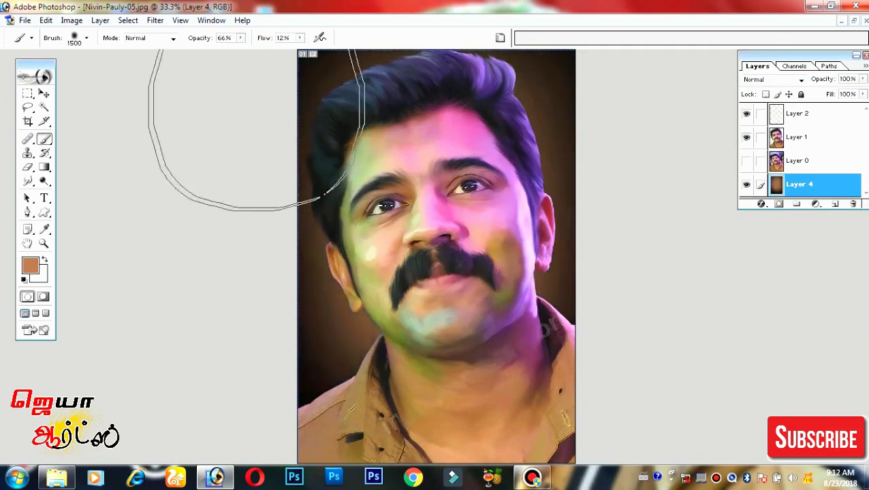
# Set the foreground to light yellow and lower brush opacity to 44%.
pyautogui.click(30, 265)
pyautogui.moveTo(733, 238); pyautogui.dragTo(733, 221)
pyautogui.moveTo(638, 145)
pyautogui.mouseDown()
pyautogui.moveTo(714, 88)
pyautogui.moveTo(646, 84)
pyautogui.mouseUp()
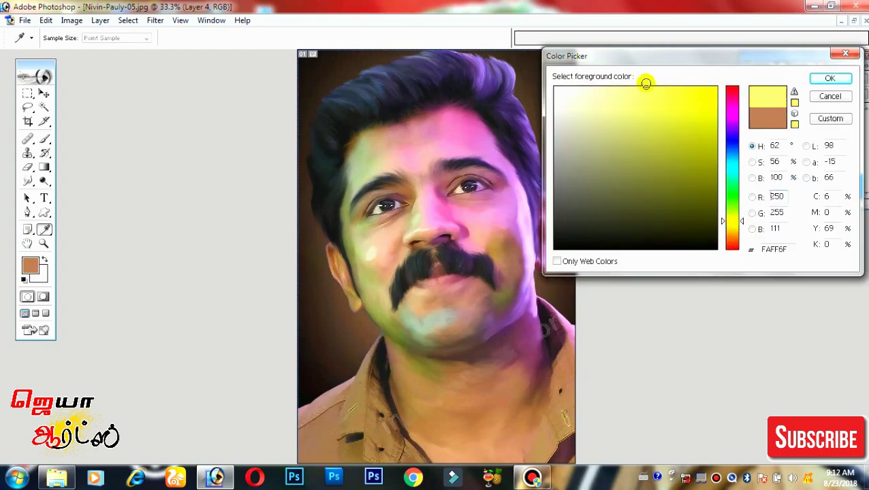
pyautogui.click(828, 81)
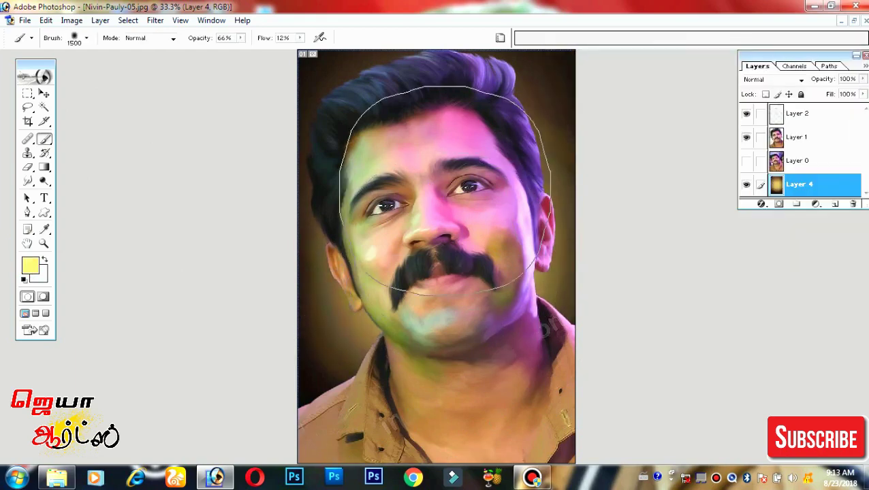
pyautogui.hotkey('ctrl', '+')
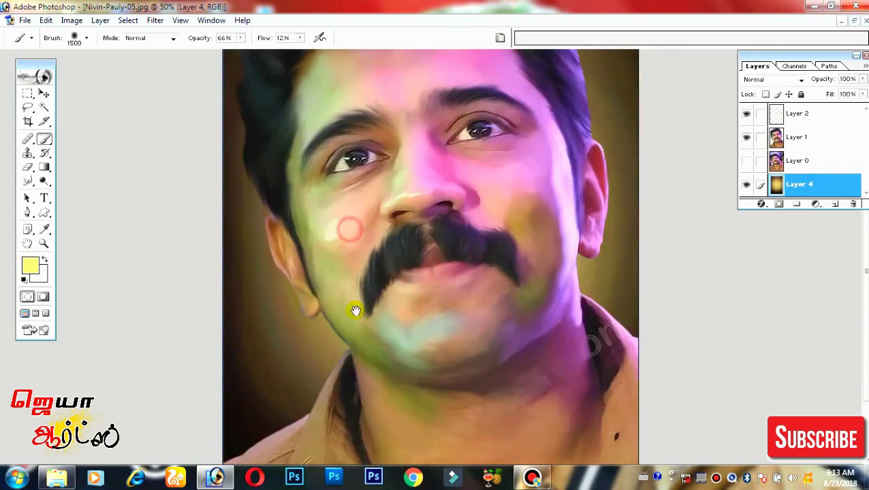
pyautogui.click(240, 38)
pyautogui.moveTo(237, 49); pyautogui.dragTo(229, 49)
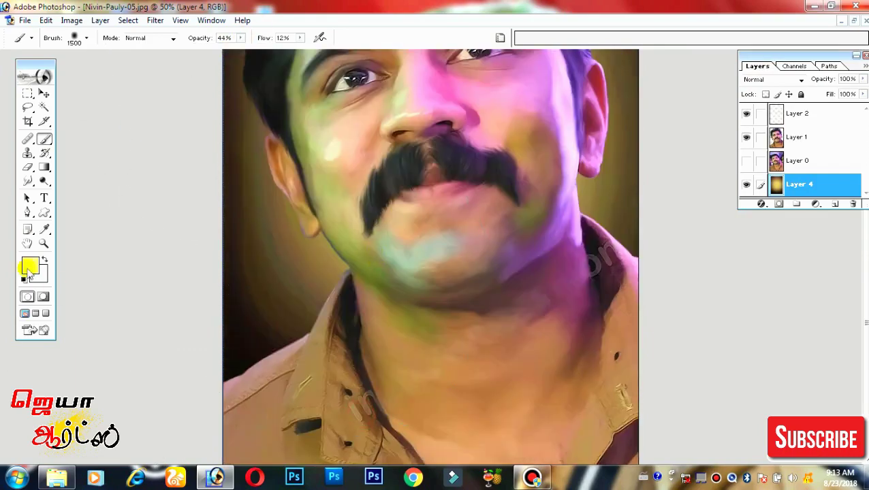
# Switch to brown and shrink the brush from 500 to 400 pixels.
pyautogui.click(28, 267)
pyautogui.click(640, 143)
pyautogui.click(830, 78)
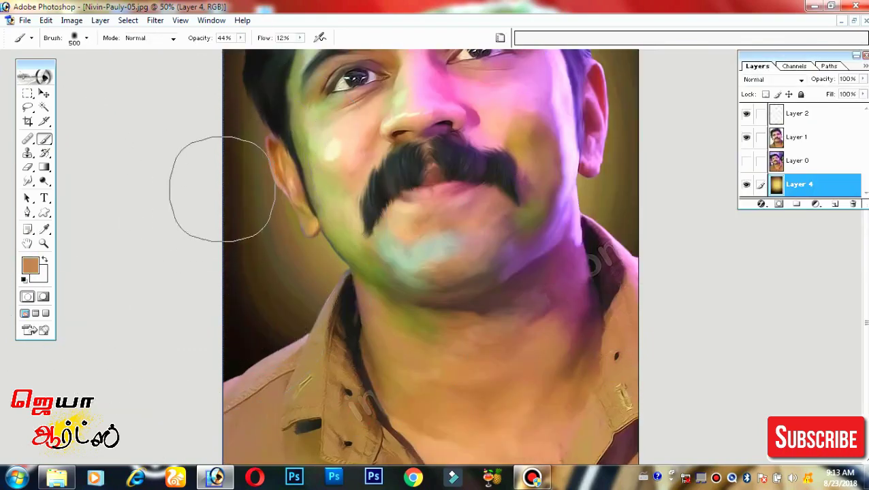
pyautogui.press('[')
pyautogui.scroll(3, 245, 191)
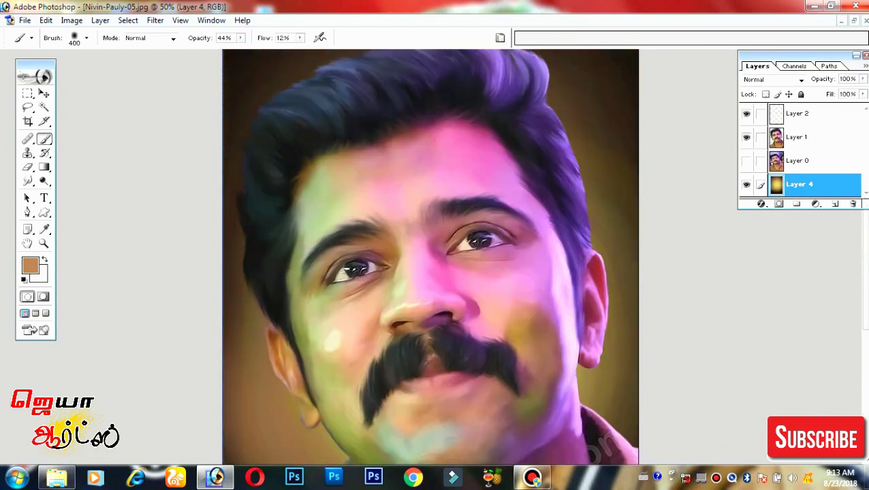
pyautogui.scroll(-3, 310, 314)
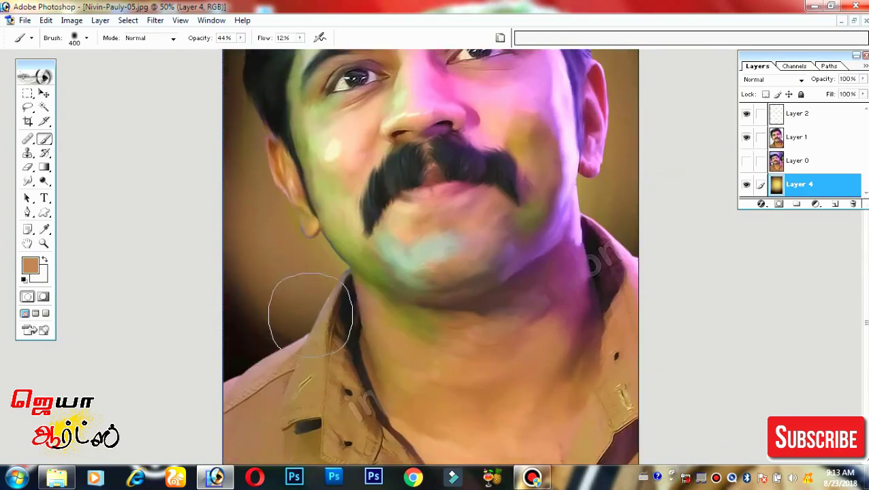
# Switch to pale yellow and brush glow around the neck and shoulders.
pyautogui.click(29, 267)
pyautogui.click(621, 84)
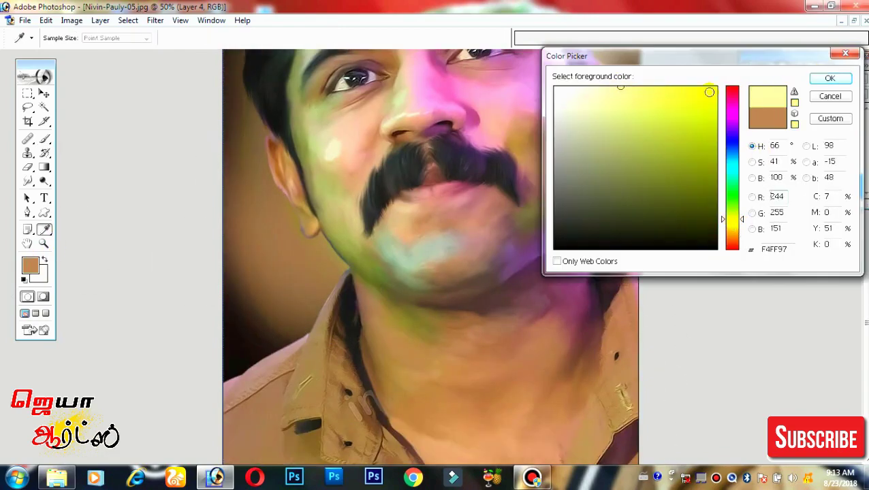
pyautogui.click(829, 78)
pyautogui.scroll(3, 553, 224)
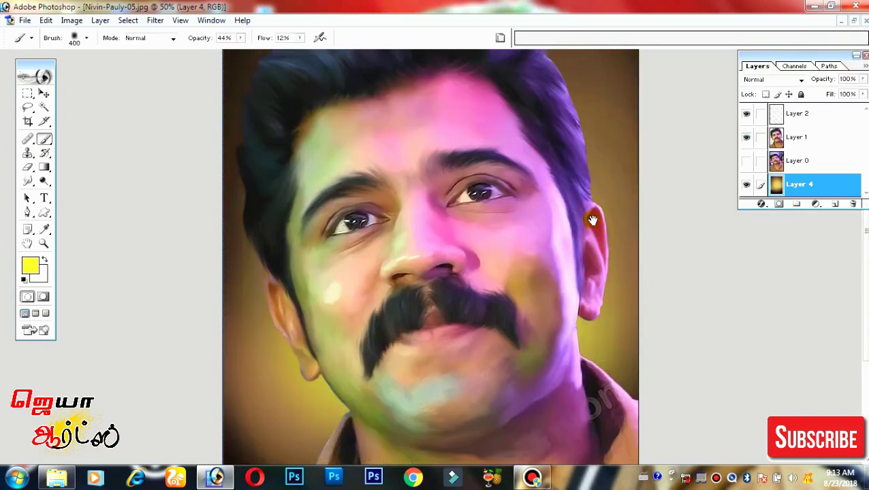
pyautogui.scroll(2, 592, 220)
pyautogui.scroll(-5, 518, 440)
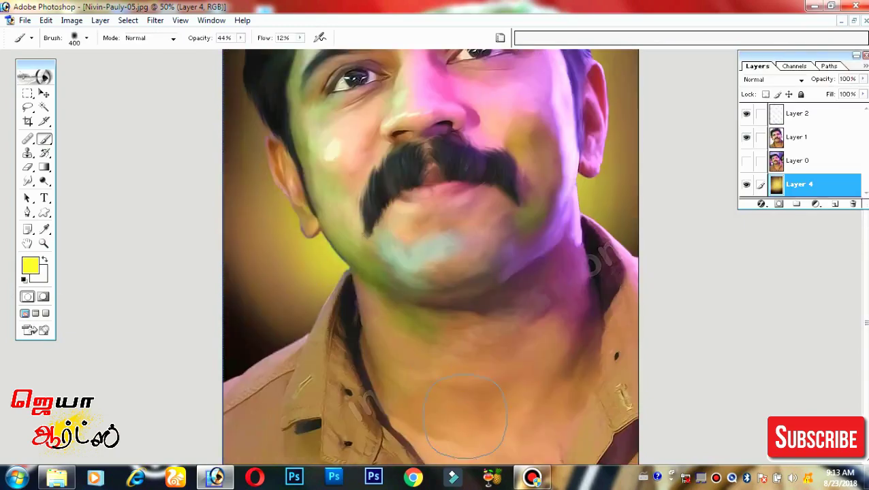
pyautogui.hotkey('ctrl', '-')
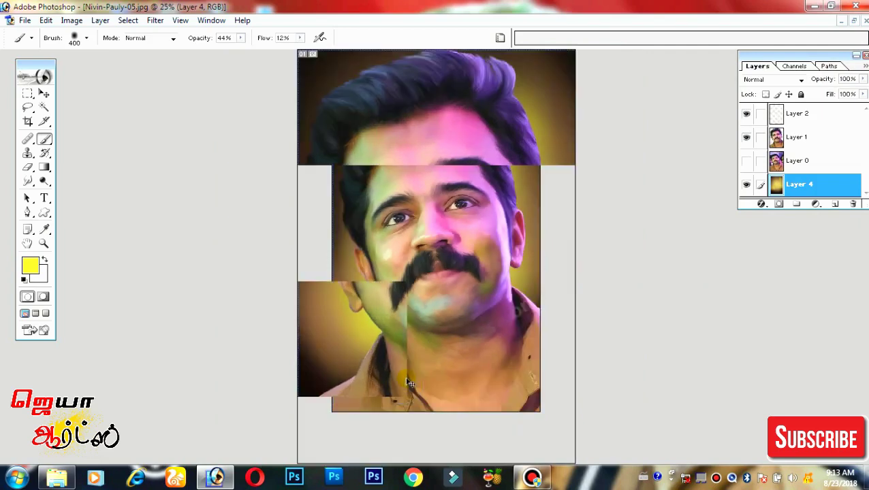
pyautogui.hotkey('ctrl', '+')
pyautogui.scroll(-3, 473, 388)
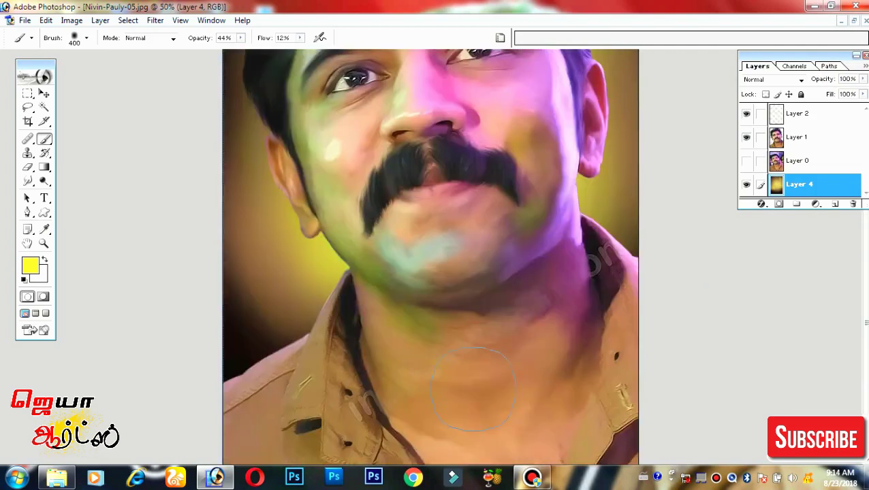
# Zoom out and mark a rectangular selection strip at the bottom-left of the portrait.
pyautogui.click(27, 94)
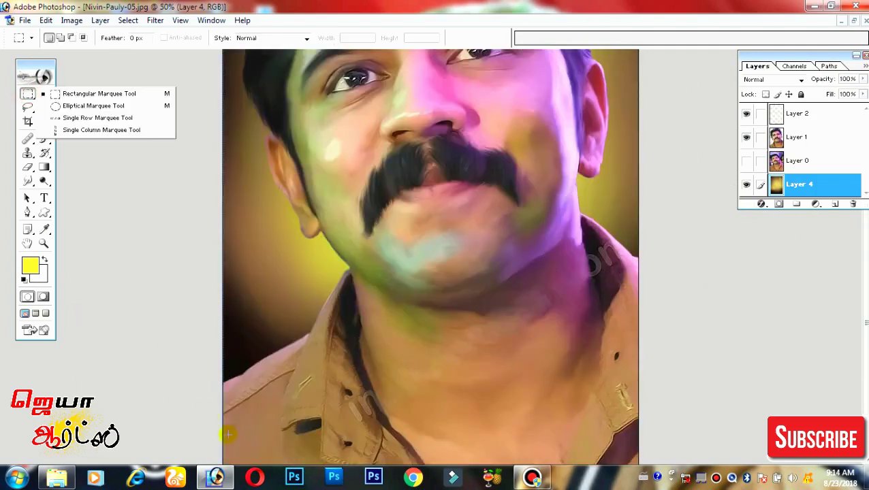
pyautogui.hotkey('ctrl', '-')
pyautogui.hotkey('ctrl', '-')
pyautogui.hotkey('ctrl', '-')
pyautogui.click(393, 355)
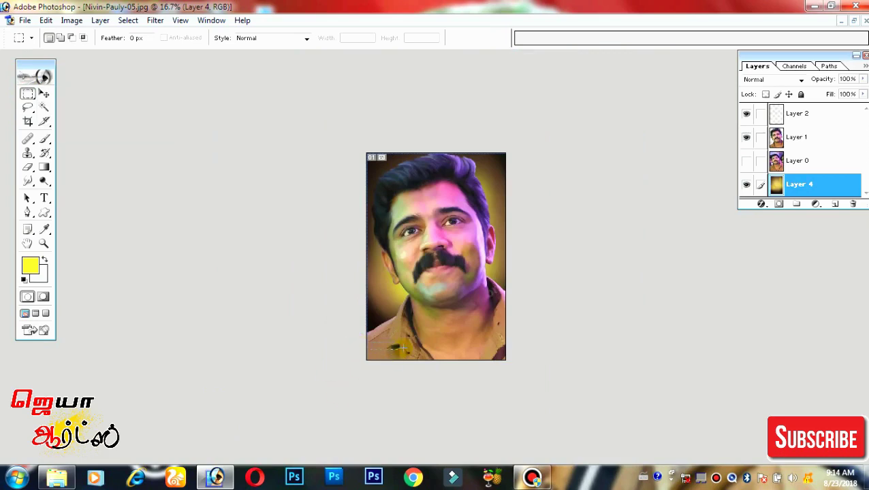
pyautogui.press('n')
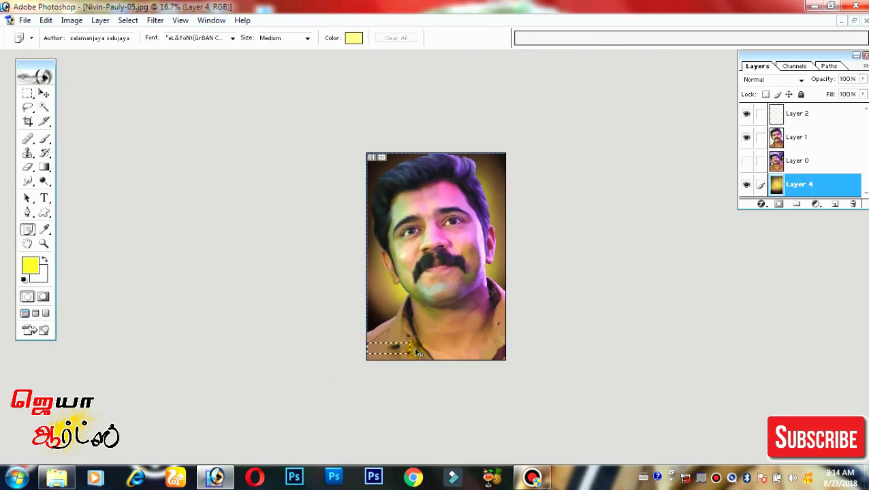
# Add a new empty Layer 5 and zoom back in to 33.3%.
pyautogui.hotkey('ctrl', 'shift', 'n')
pyautogui.press('Return')
pyautogui.hotkey('ctrl', '+')
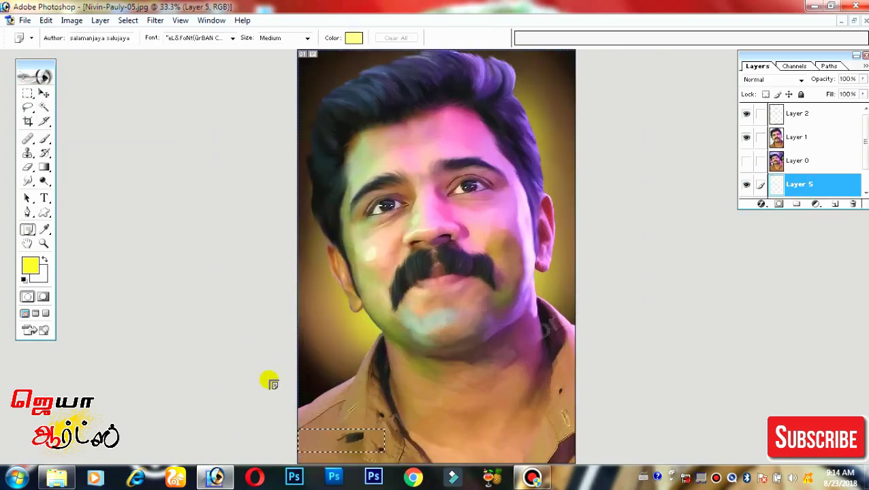
pyautogui.press('t')
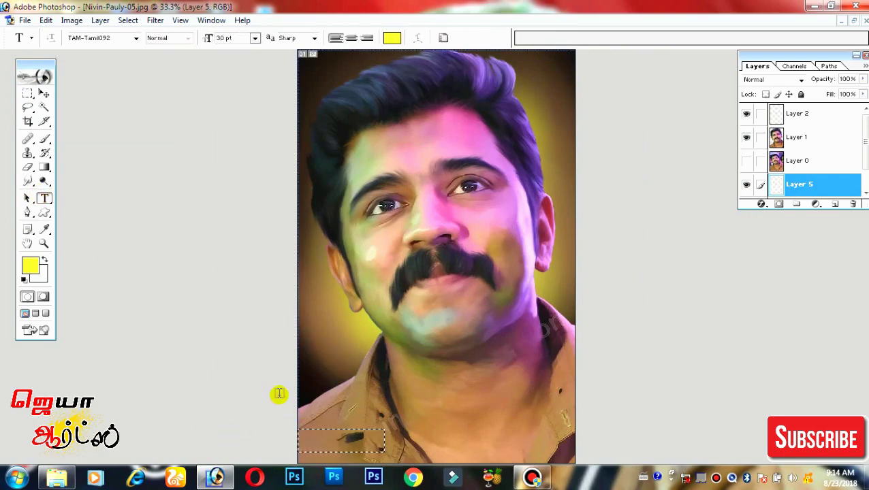
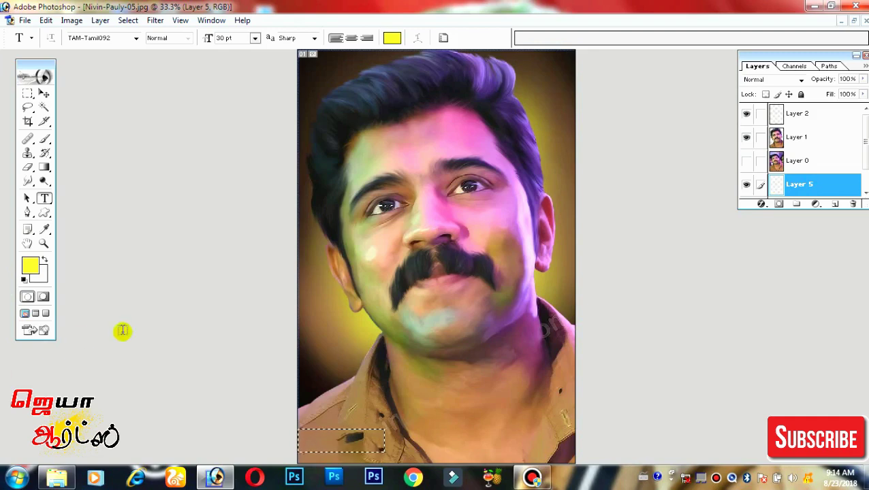
# Move Layer 5 to the top of the stack and fill the bottom-left selection with black.
pyautogui.hotkey('ctrl', 'shift', ']')
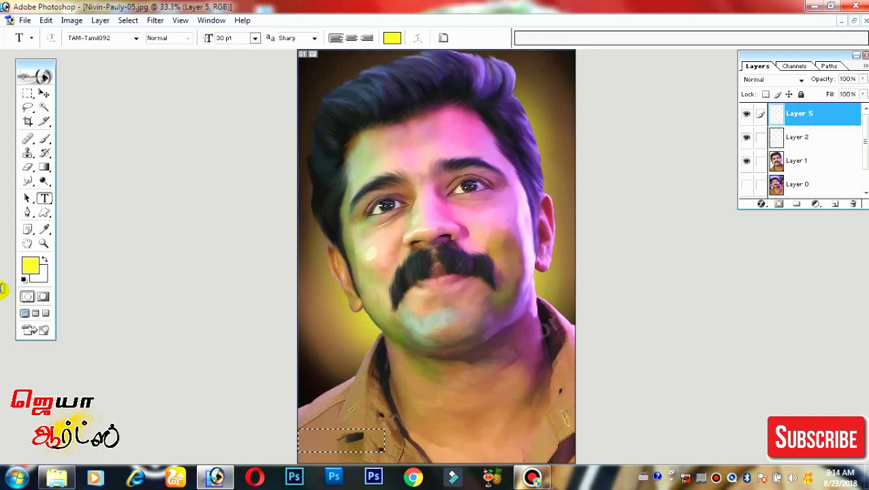
pyautogui.hotkey('alt', 'BackSpace')
pyautogui.click(30, 266)
pyautogui.click(557, 249)
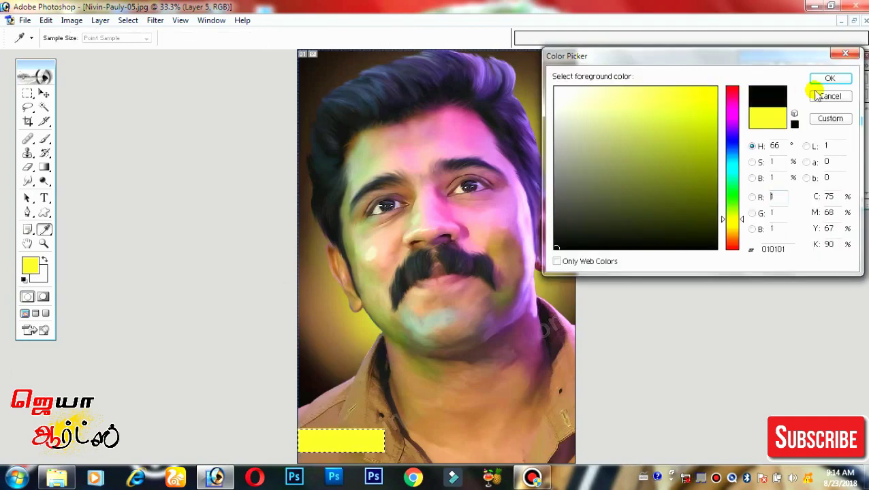
pyautogui.click(829, 78)
pyautogui.hotkey('alt', 'BackSpace')
pyautogui.hotkey('ctrl', '+')
pyautogui.moveTo(543, 224); pyautogui.dragTo(513, 97)
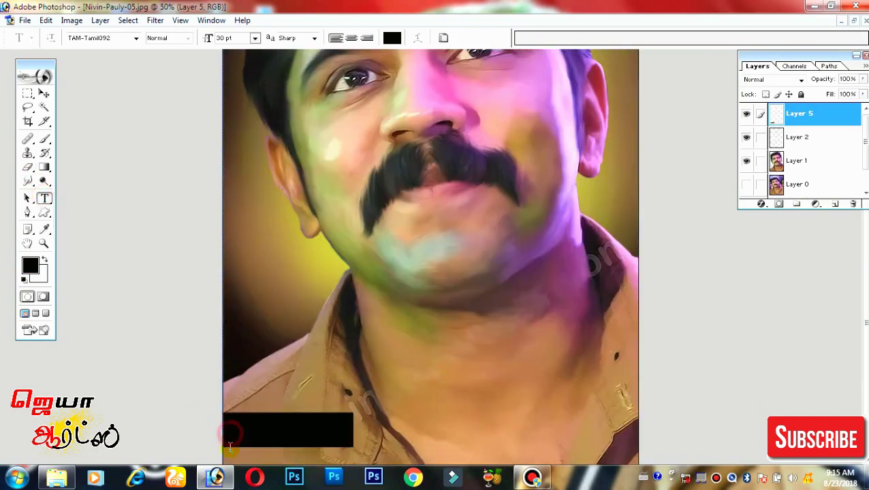
# Add a 'jaya arts' text layer on the black box and color it white.
pyautogui.click(227, 421)
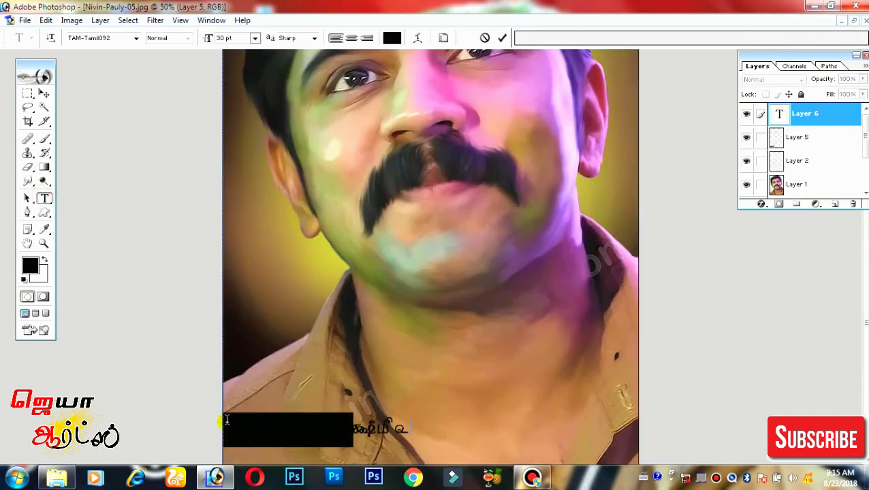
pyautogui.hotkey('ctrl', 'a')
pyautogui.click(386, 36)
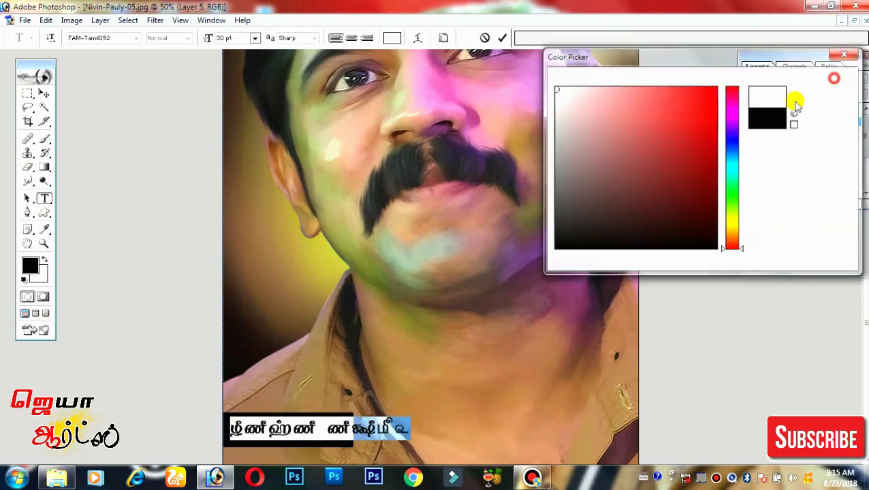
pyautogui.click(830, 78)
pyautogui.click(136, 38)
# Change the 'jaya arts' typeface to Ferro Rosso.
pyautogui.click(119, 91)
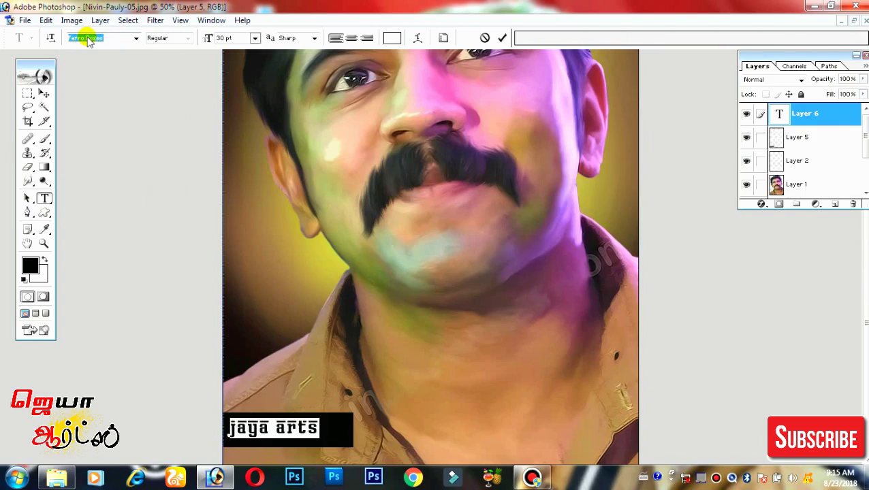
pyautogui.click(283, 438)
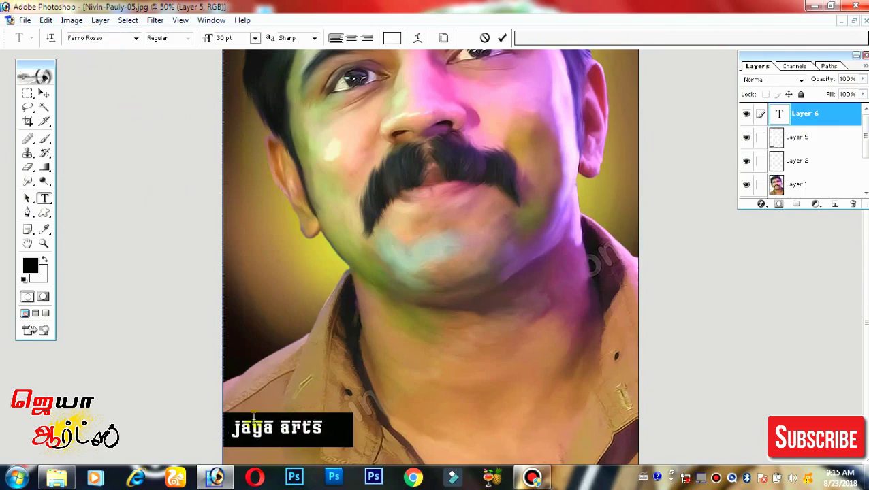
pyautogui.click(95, 39)
pyautogui.press('Down')
pyautogui.press('Down')
pyautogui.press('Down')
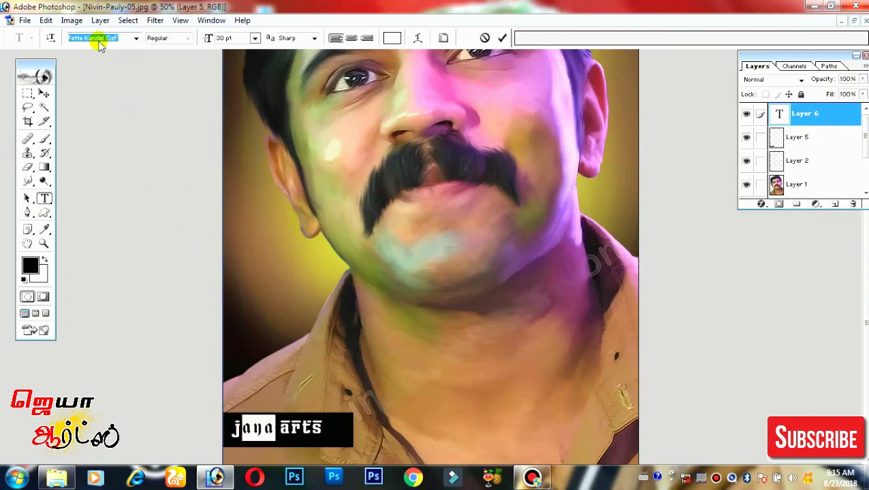
pyautogui.press('Down')
pyautogui.press('Down')
pyautogui.press('Down')
pyautogui.press('Down')
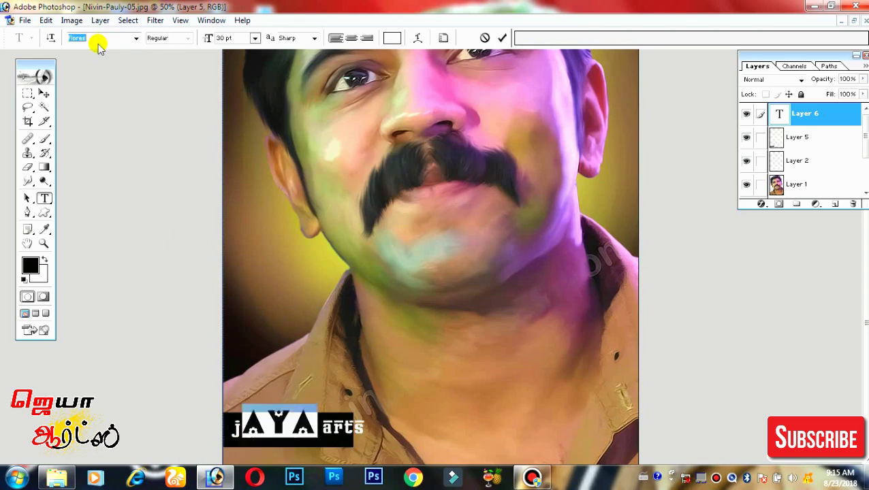
pyautogui.press('Down')
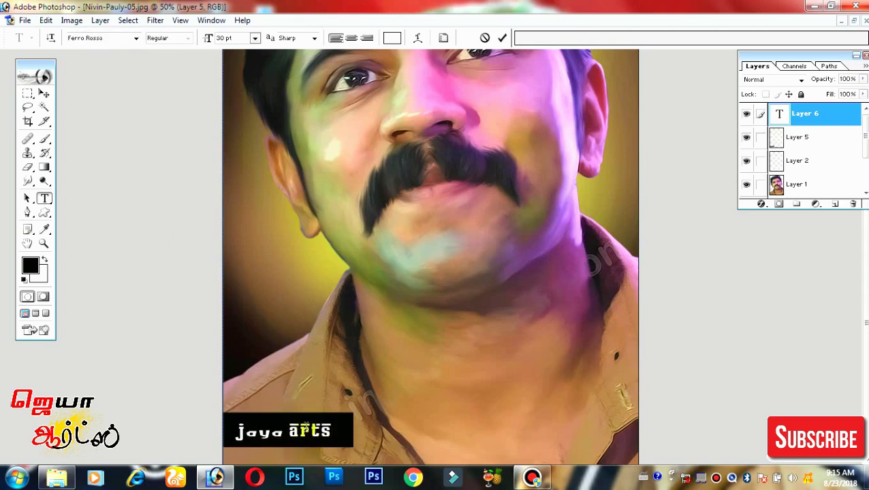
# Recolor two letters of 'jaya arts' red, including the first letter.
pyautogui.click(392, 37)
pyautogui.click(722, 92)
pyautogui.click(831, 78)
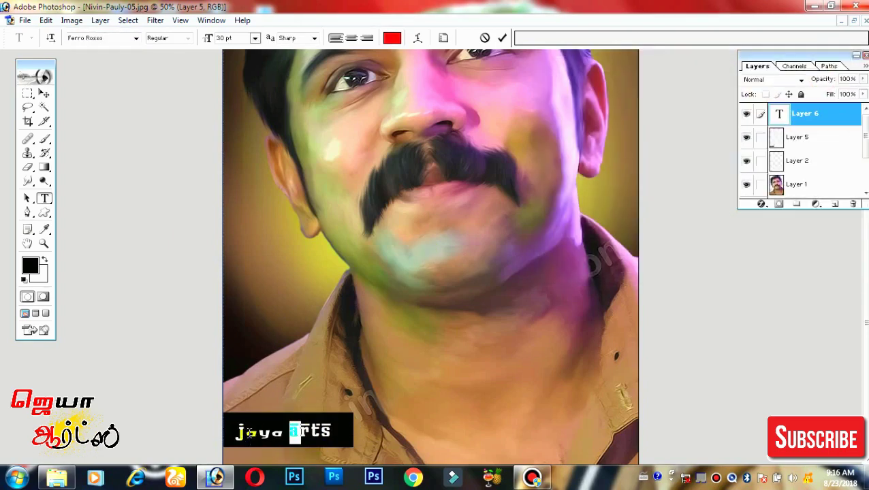
pyautogui.click(393, 37)
pyautogui.click(709, 88)
pyautogui.click(824, 77)
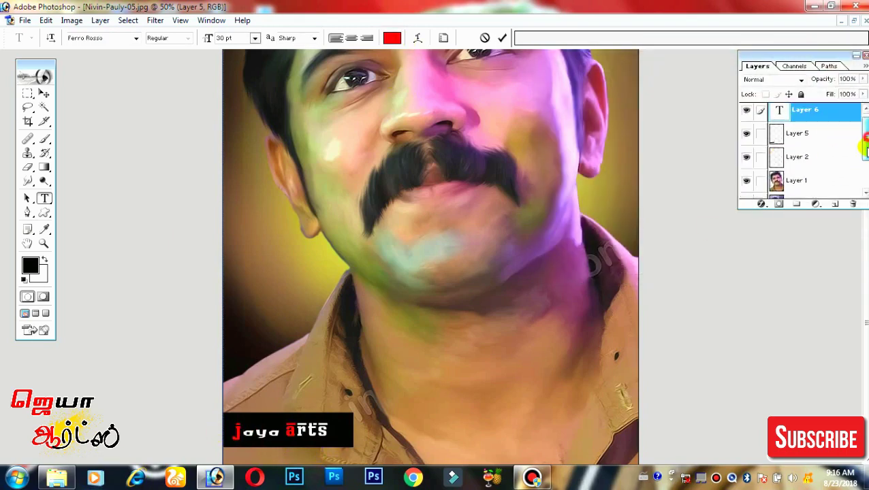
# Give Layer 5's black box a 3 px near-white Stroke layer style.
pyautogui.click(799, 137)
pyautogui.click(761, 204)
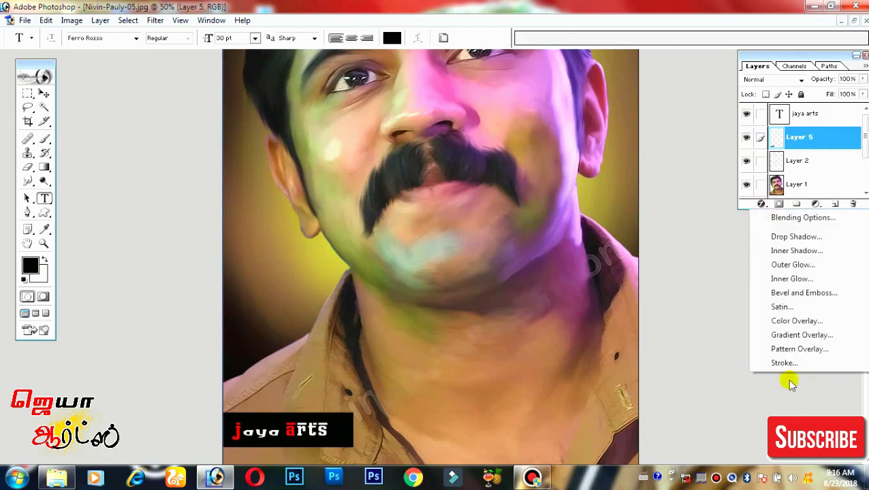
pyautogui.click(763, 363)
pyautogui.click(210, 154)
pyautogui.click(559, 95)
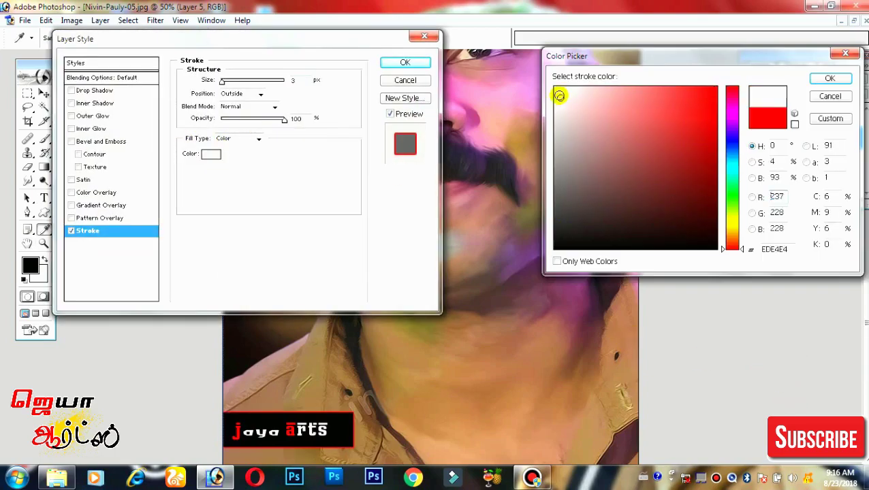
pyautogui.click(830, 96)
pyautogui.click(223, 81)
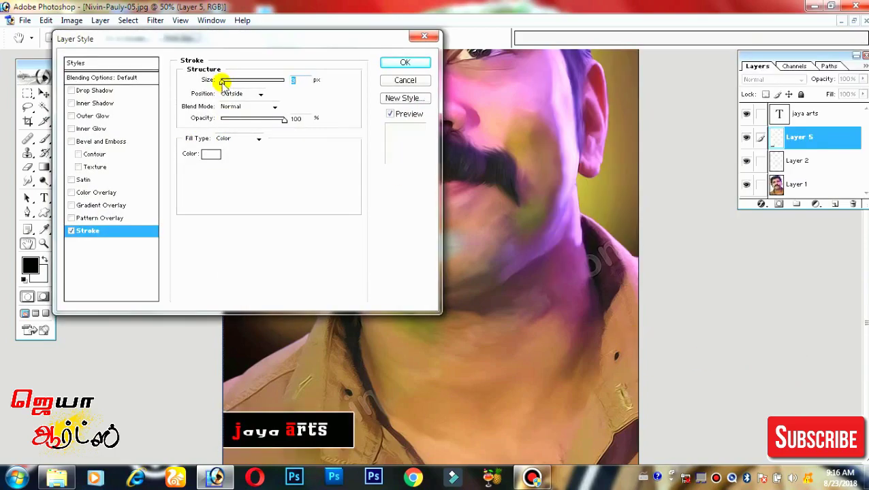
pyautogui.press('Return')
pyautogui.hotkey('ctrl', '-')
pyautogui.hotkey('ctrl', '-')
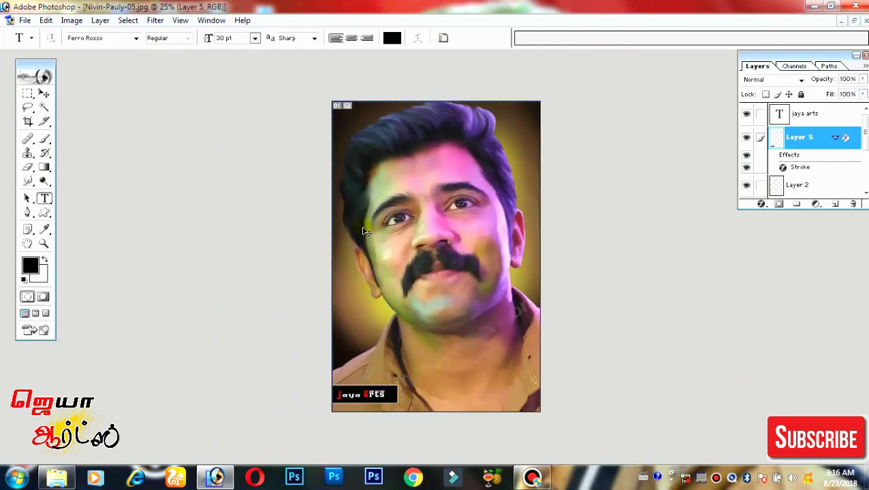
# Save a JPEG copy of the portrait to D:\digital painting.
pyautogui.hotkey('ctrl', 'shift', 's')
pyautogui.click(378, 269)
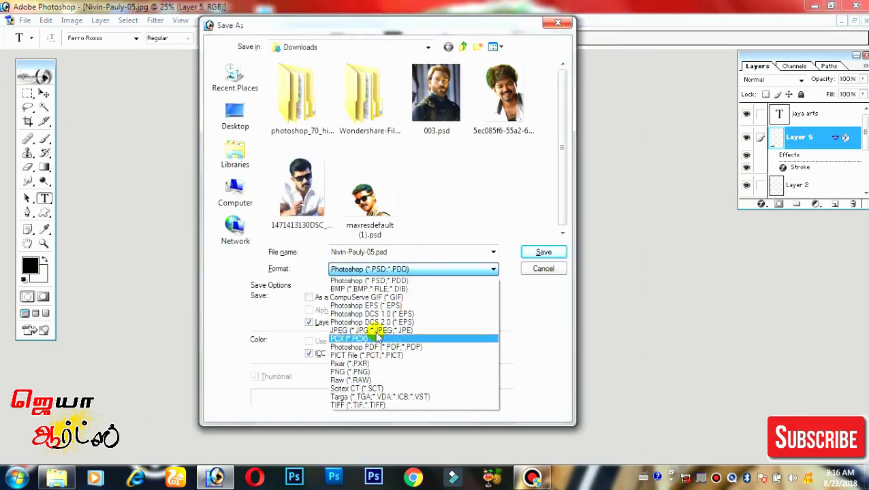
pyautogui.click(372, 330)
pyautogui.click(235, 197)
pyautogui.doubleClick(466, 95)
pyautogui.doubleClick(299, 172)
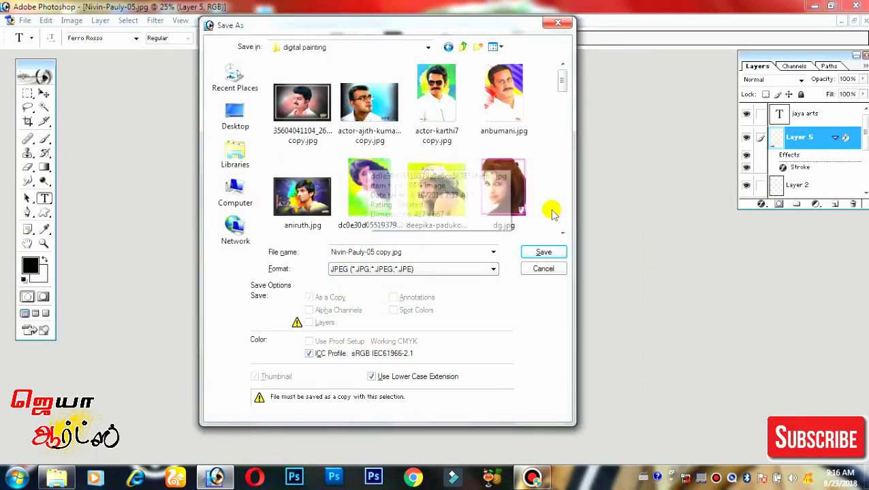
pyautogui.press('Return')
pyautogui.click(517, 152)
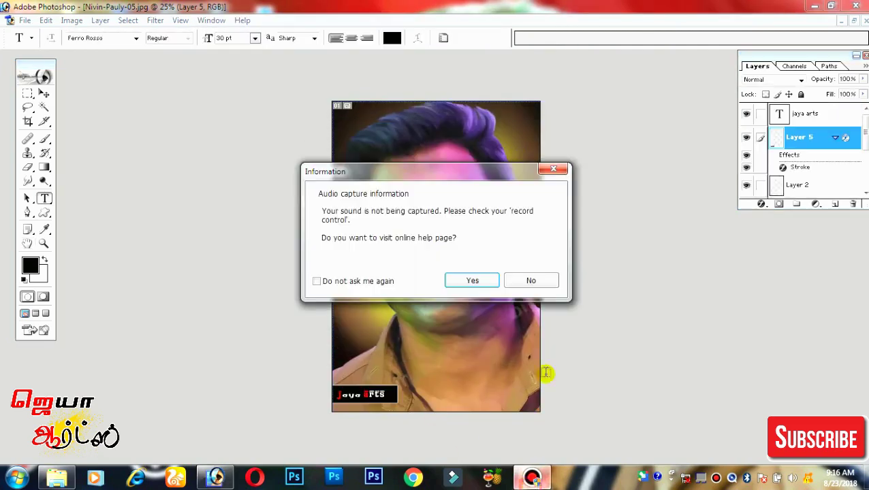
pyautogui.click(481, 280)
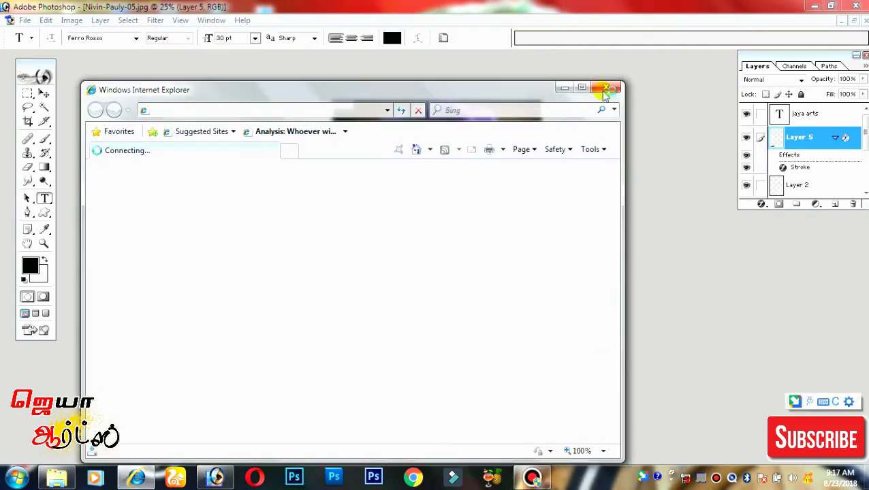